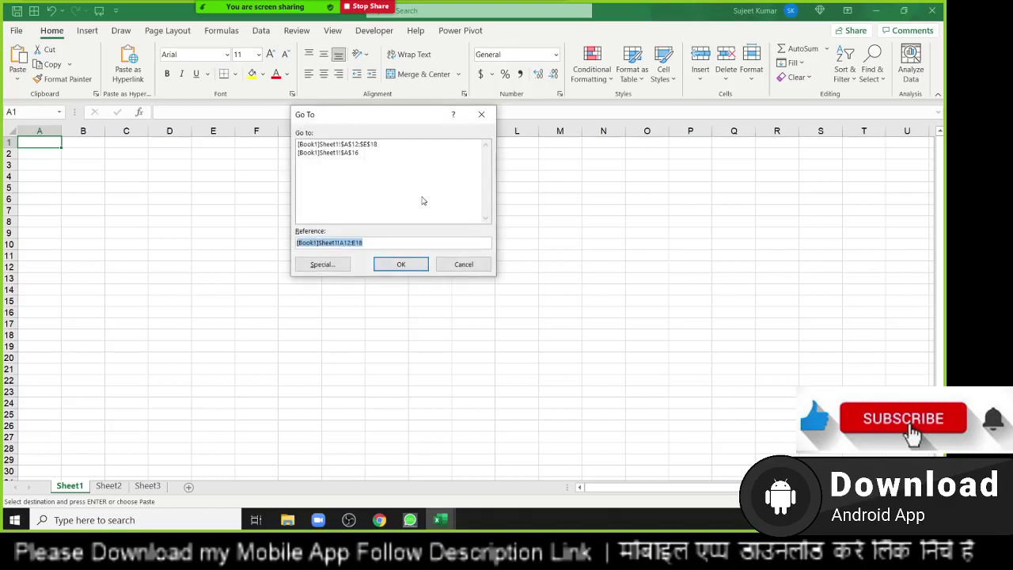
Dismiss the Go To dialog and bring up Excel Options from the backstage.
key(Escape)
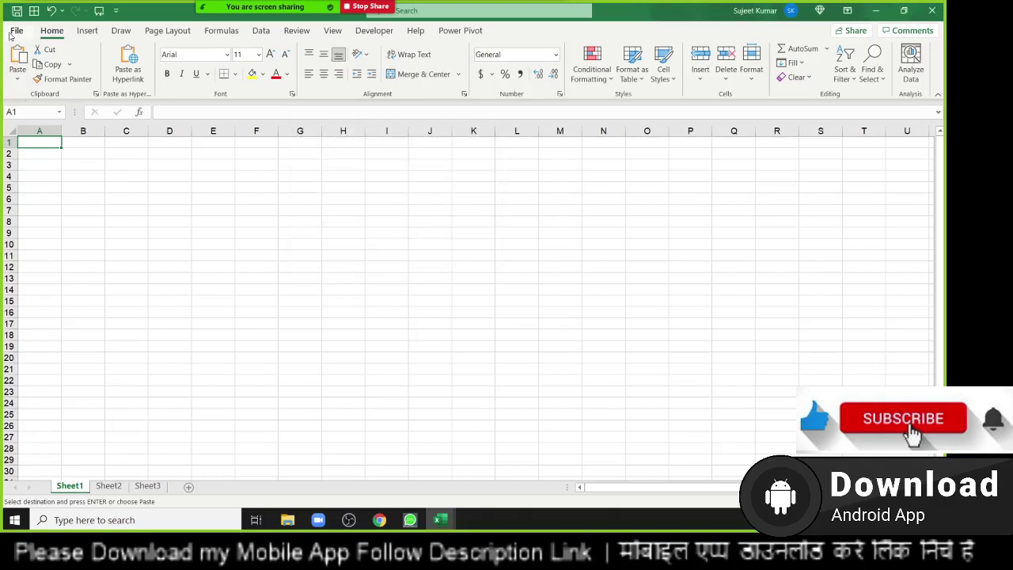
click(12, 33)
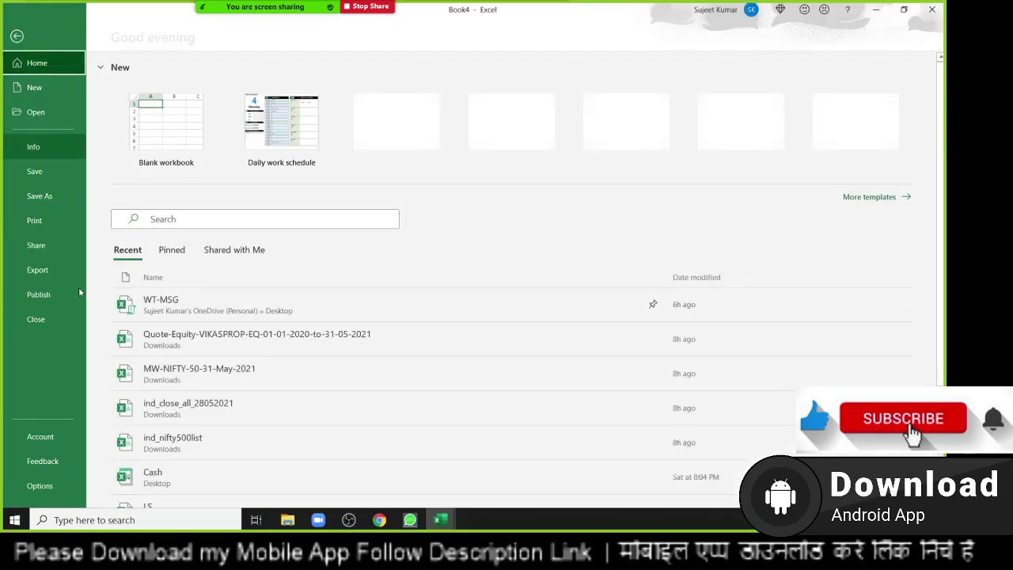
click(40, 486)
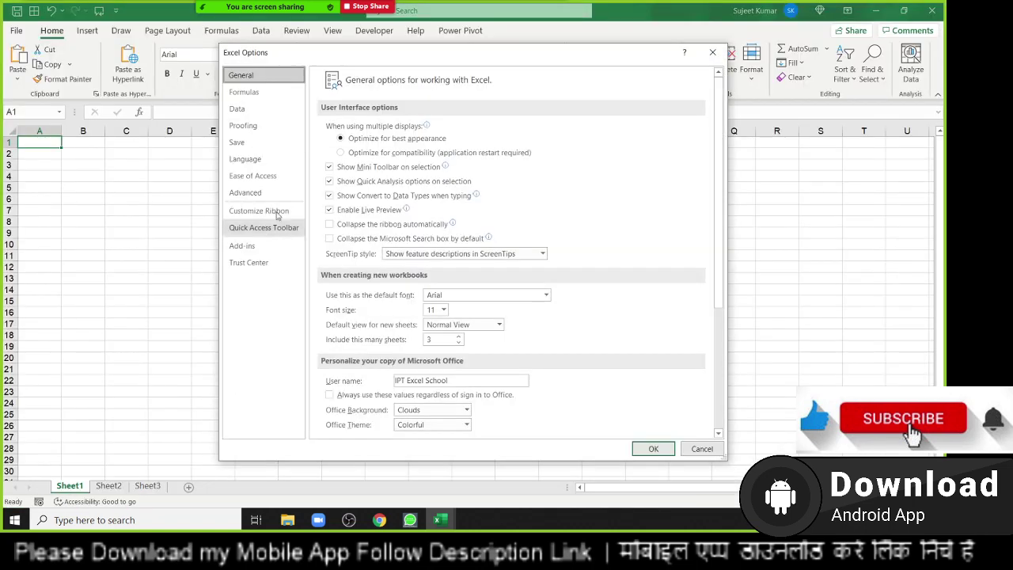
Look over the General options page, then cancel Excel Options without changes.
drag(339, 58, 278, 62)
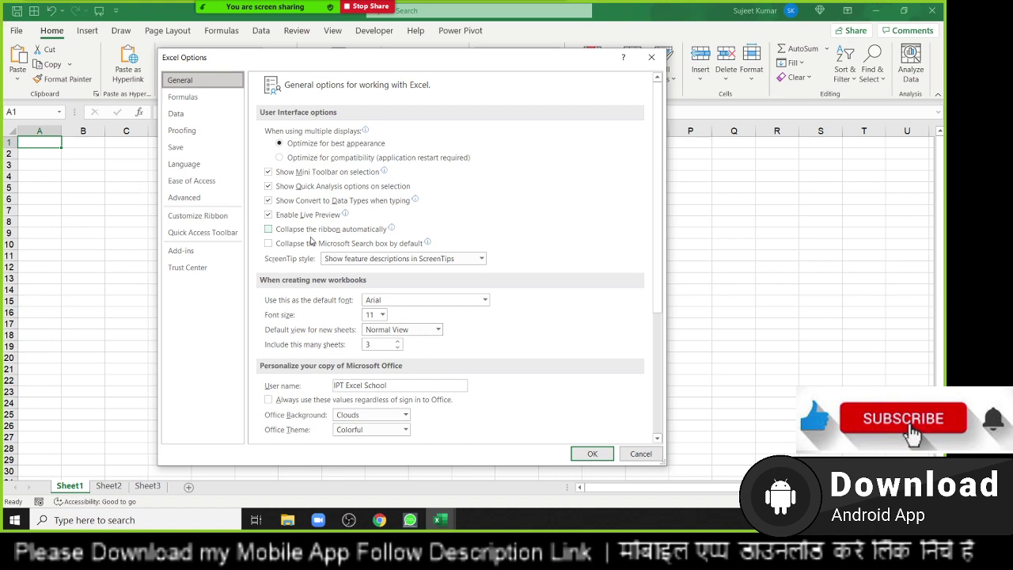
scroll(311, 241, down, 3)
scroll(311, 241, up, 3)
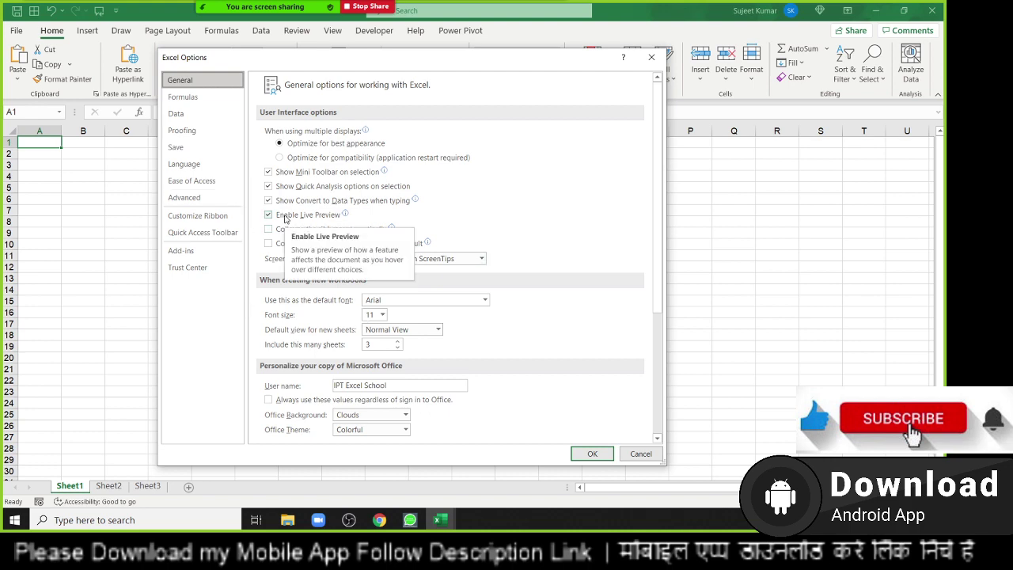
key(Escape)
drag(433, 164, 696, 277)
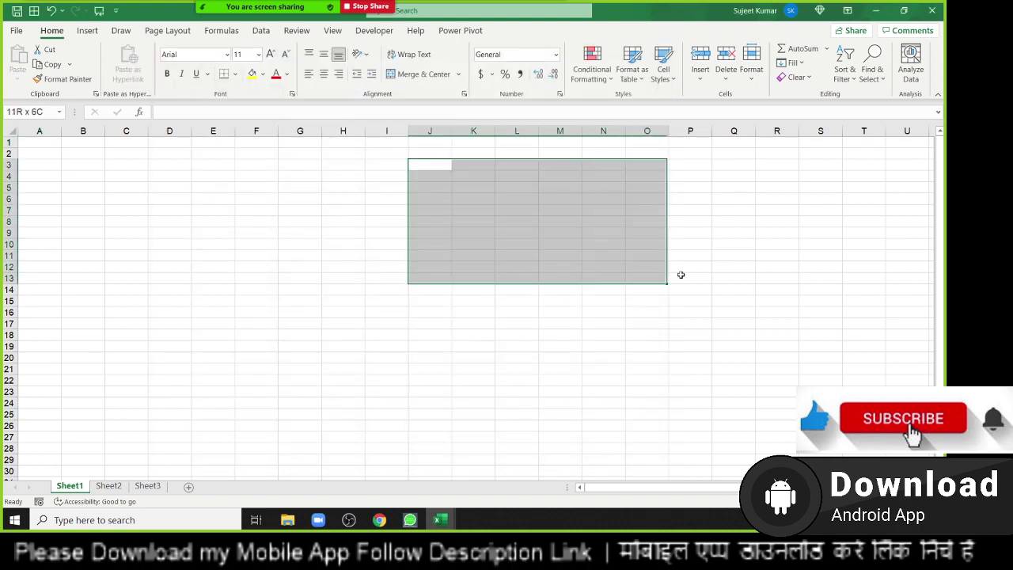
click(262, 74)
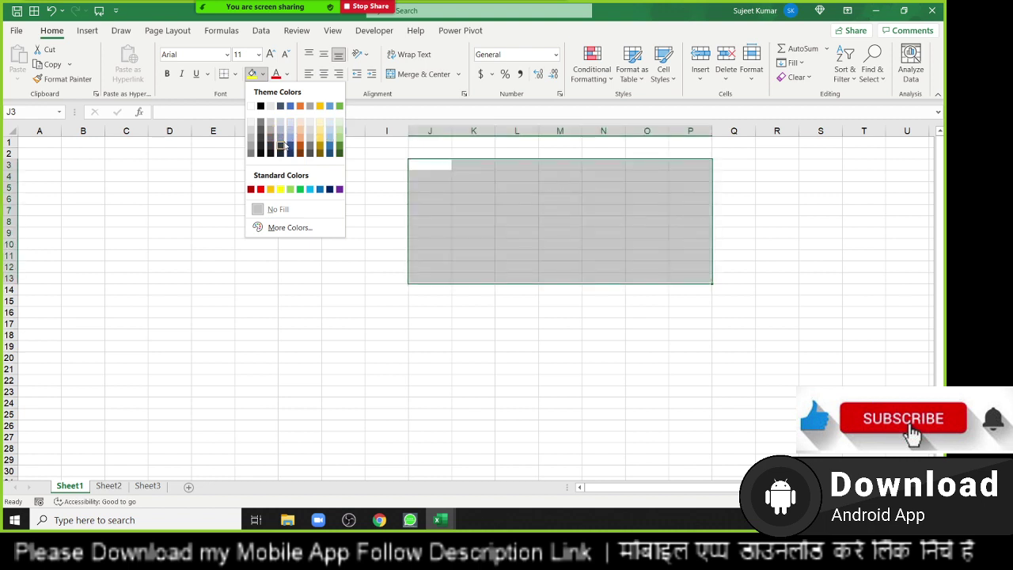
key(Escape)
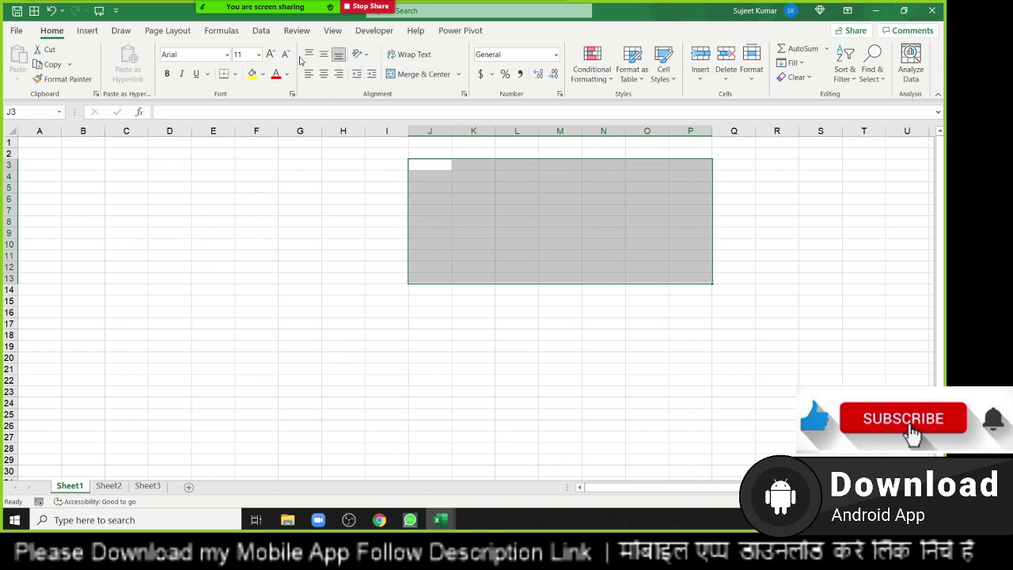
click(16, 32)
Toggle Enable Live Preview off and back on in General options, then close them.
click(40, 485)
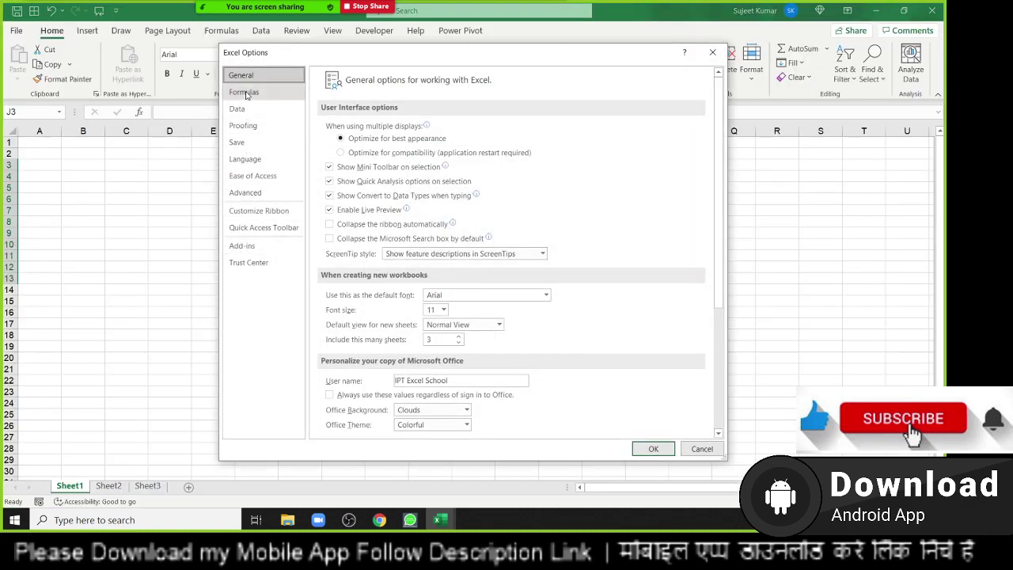
click(329, 211)
click(329, 210)
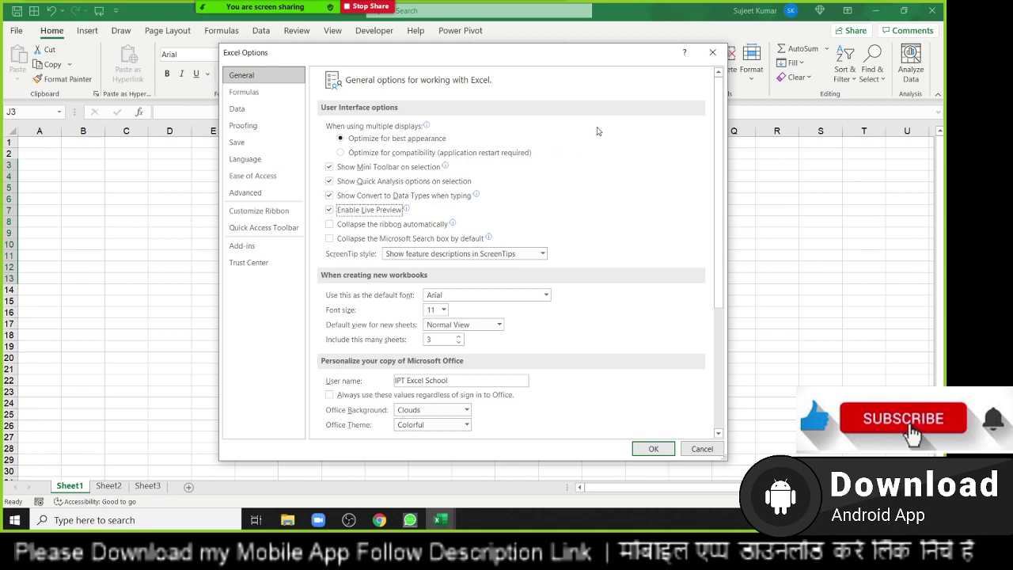
click(713, 53)
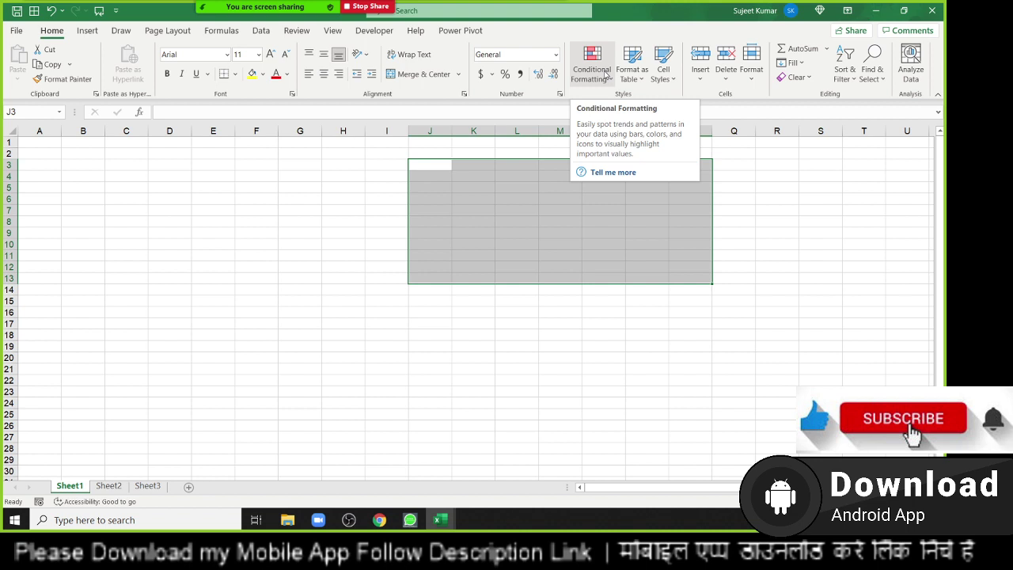
mouse_move(285, 11)
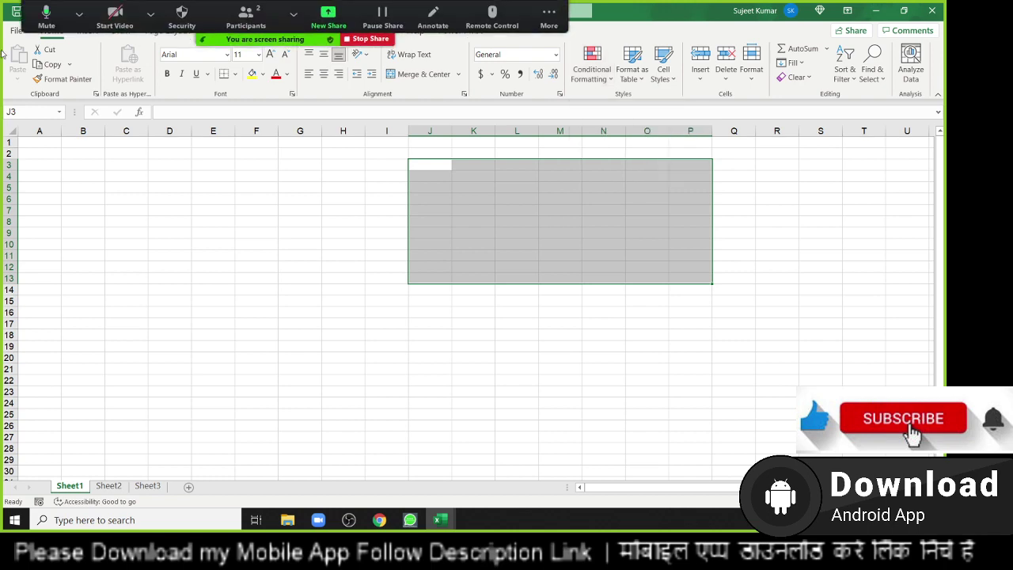
Reopen General options, recheck Enable Live Preview, and view the ScreenTip style choices.
click(16, 30)
click(49, 488)
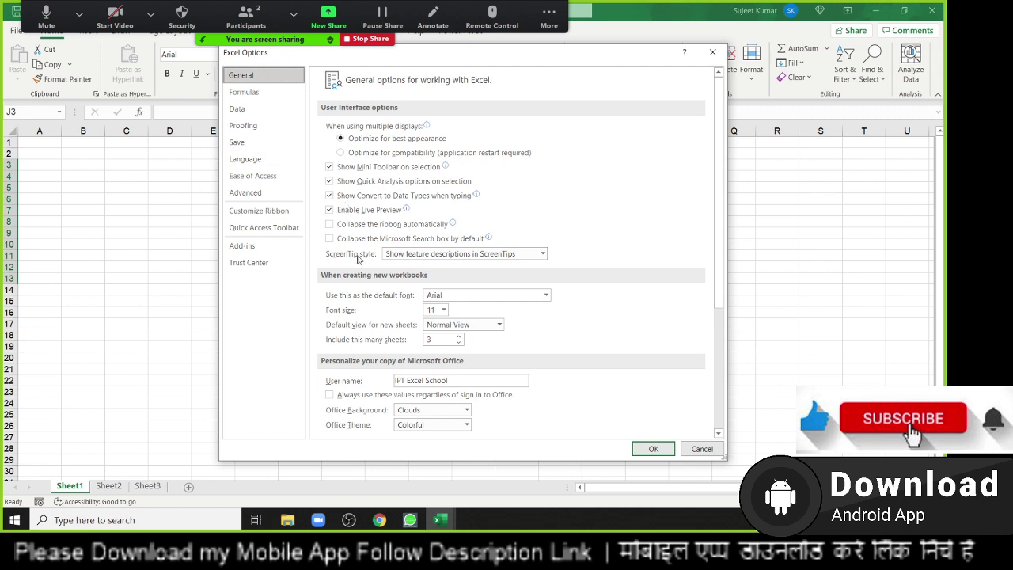
click(350, 214)
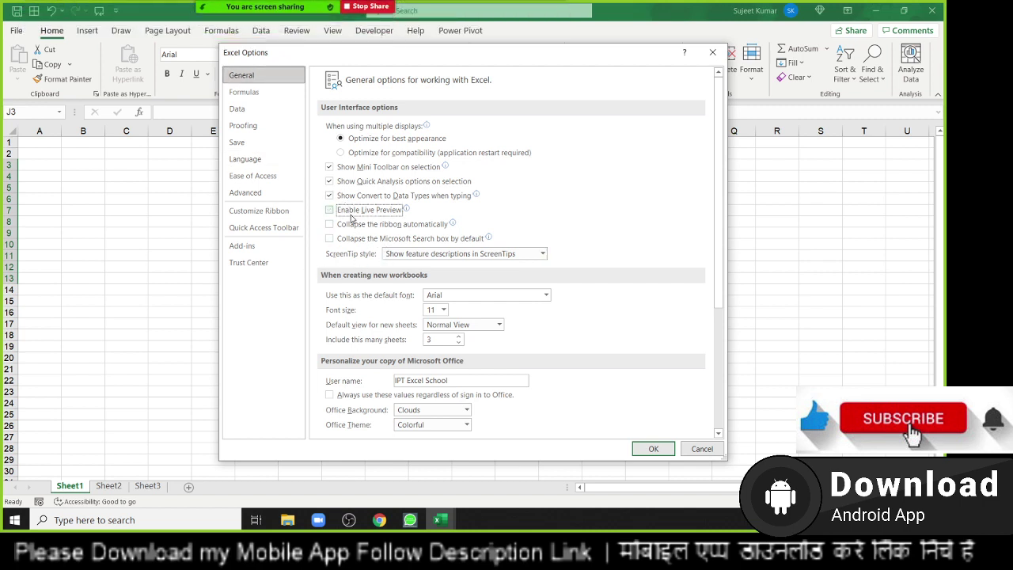
click(352, 218)
click(396, 255)
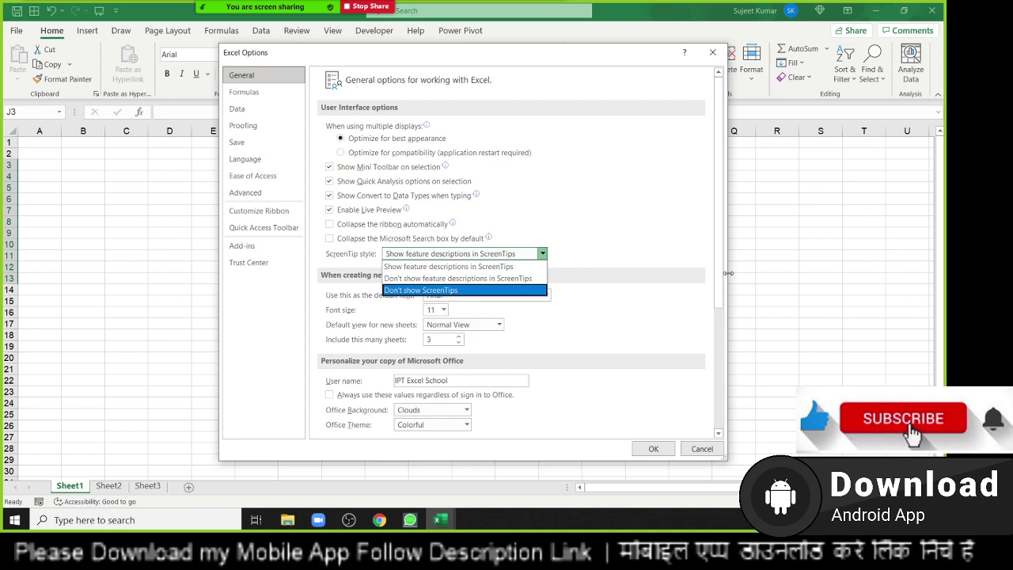
click(668, 260)
scroll(719, 224, down, 1)
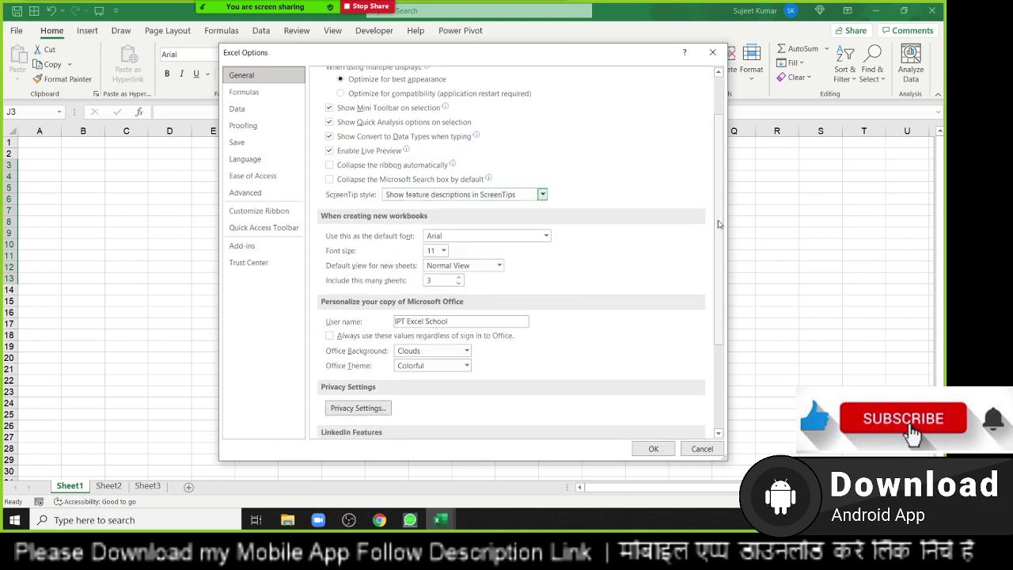
scroll(395, 243, down, 1)
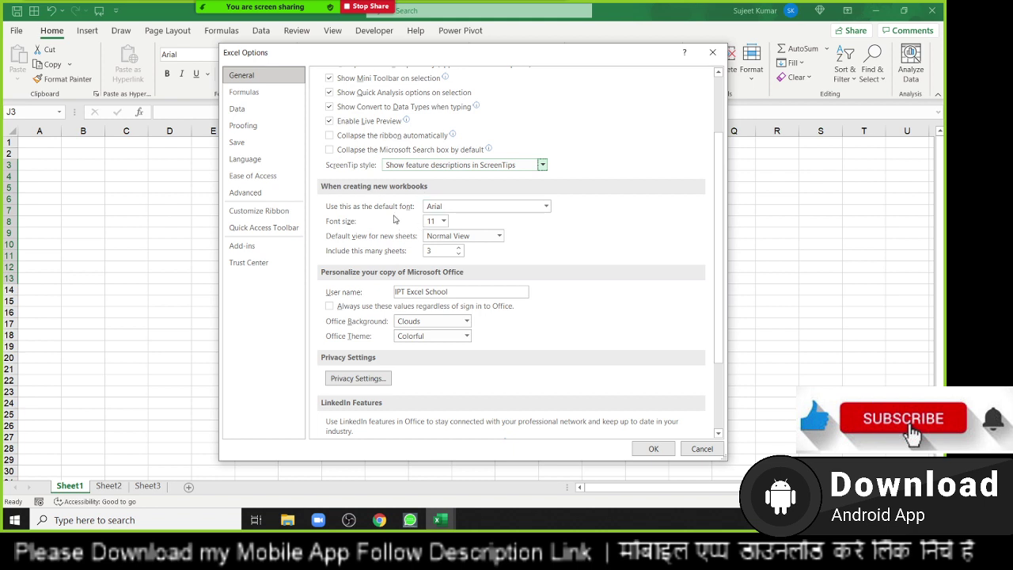
drag(373, 55, 452, 49)
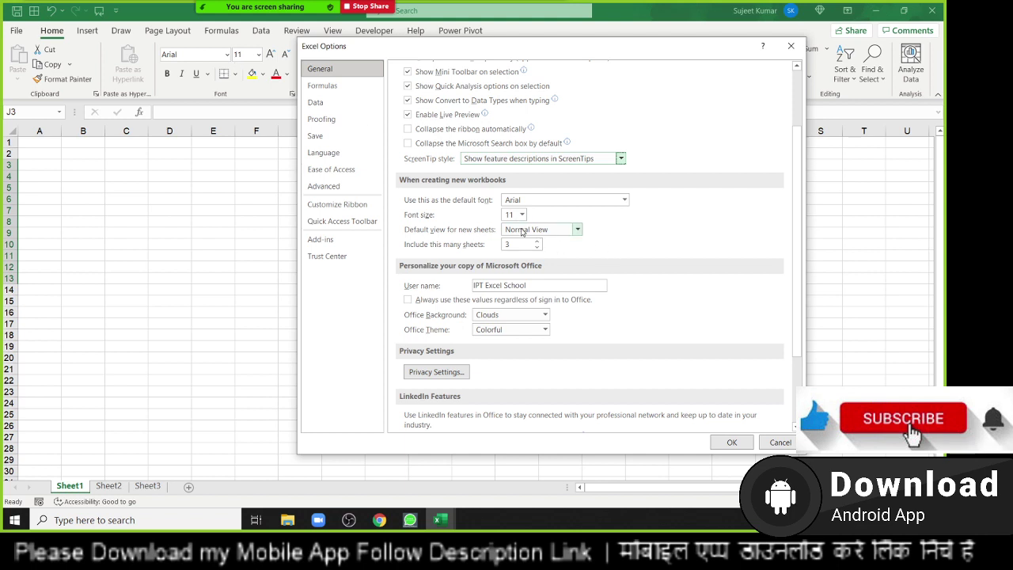
double_click(504, 246)
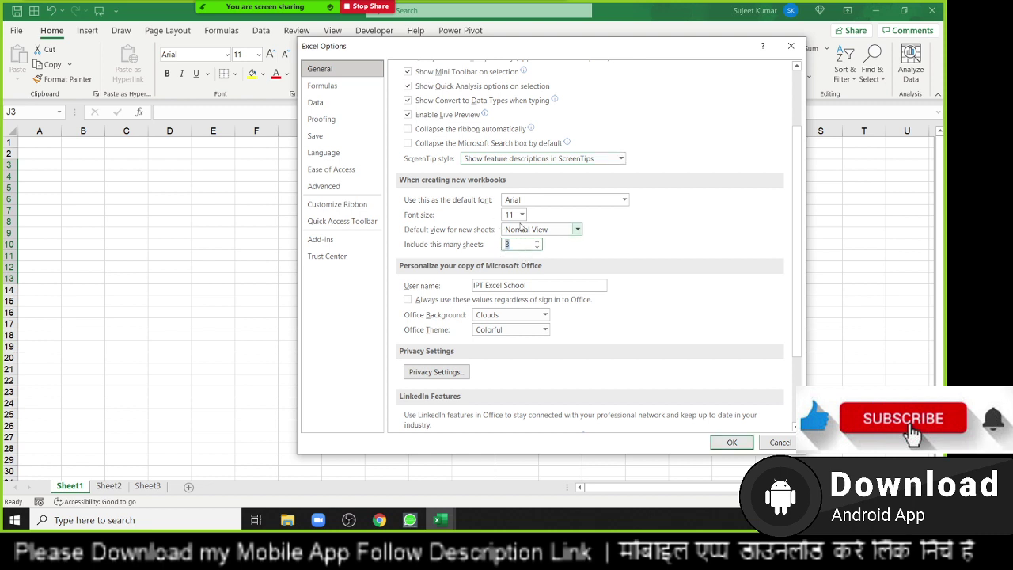
click(625, 199)
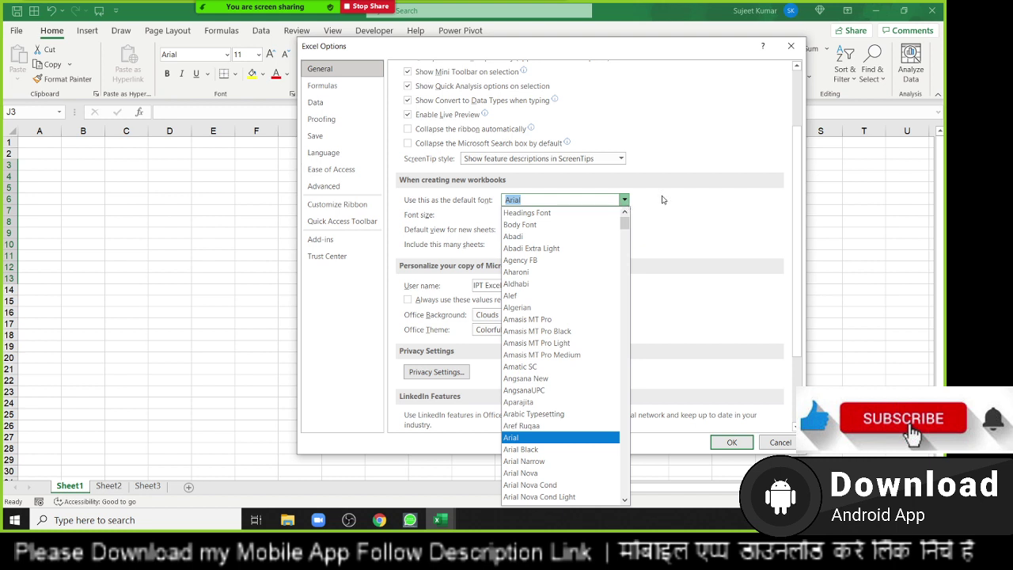
click(663, 199)
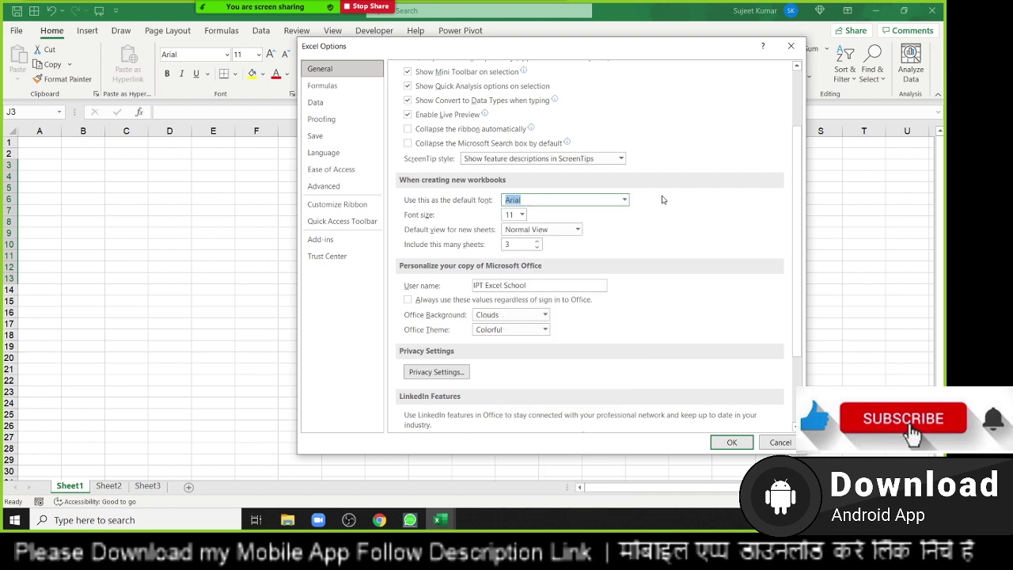
click(522, 215)
click(522, 215)
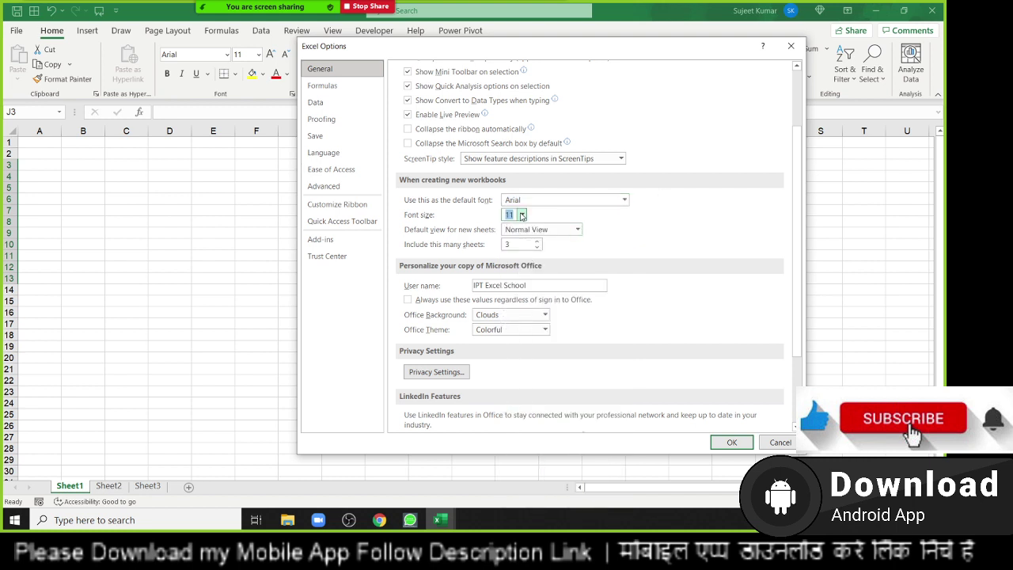
click(577, 228)
click(527, 237)
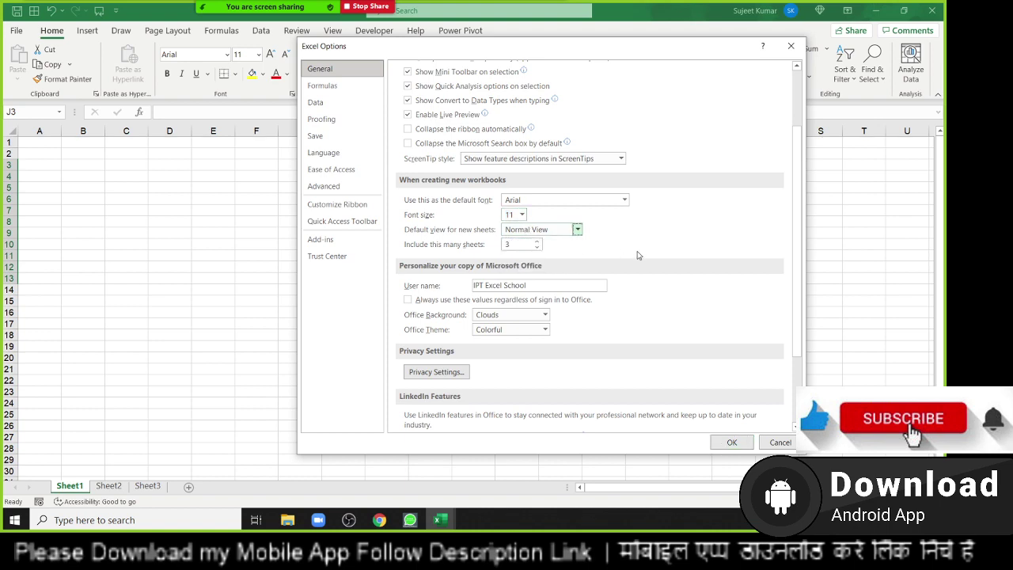
drag(554, 285, 459, 285)
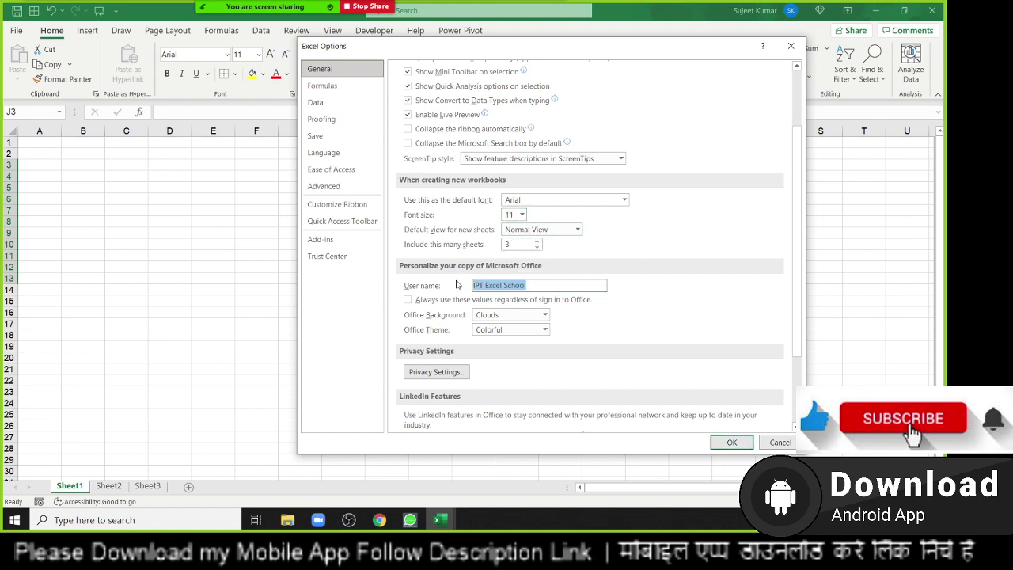
key(super+d)
Keep Clouds as the Office background after checking the background choices.
click(515, 315)
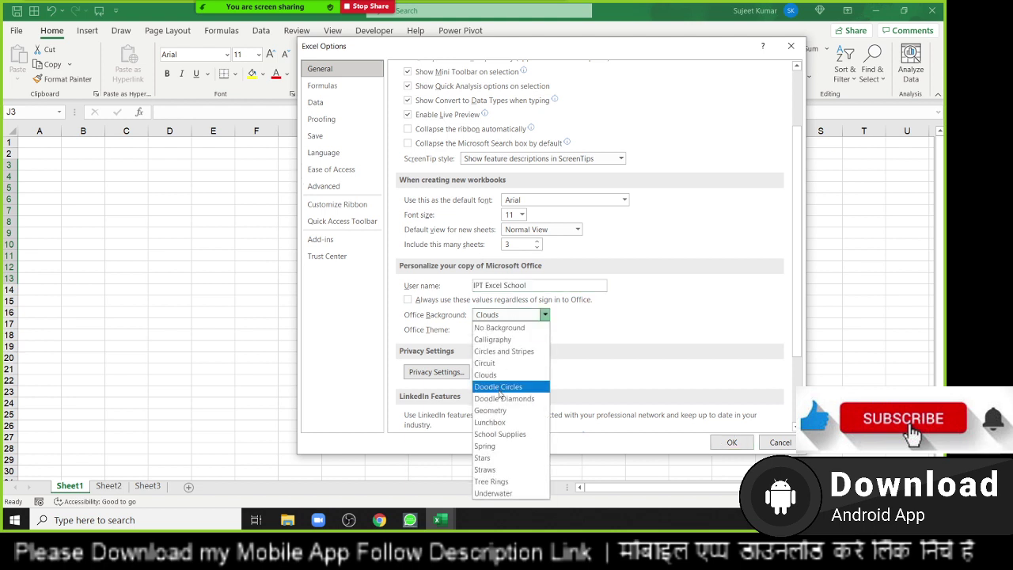
click(657, 349)
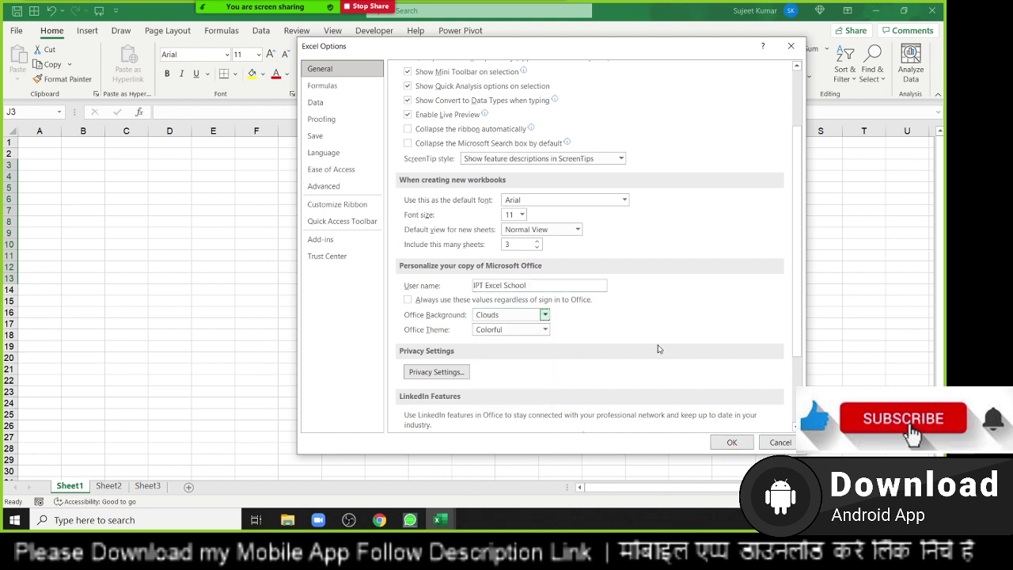
click(534, 315)
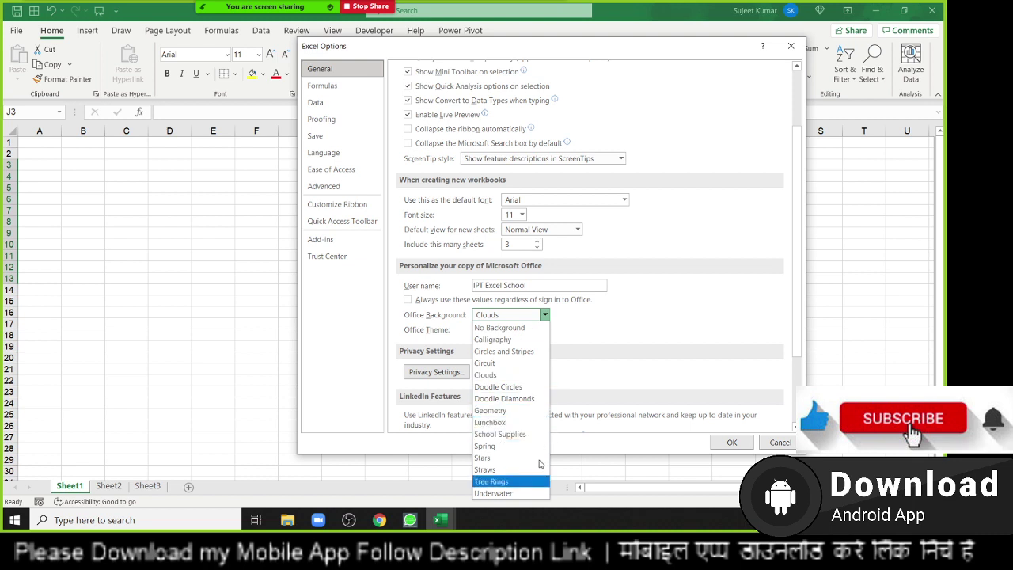
click(614, 349)
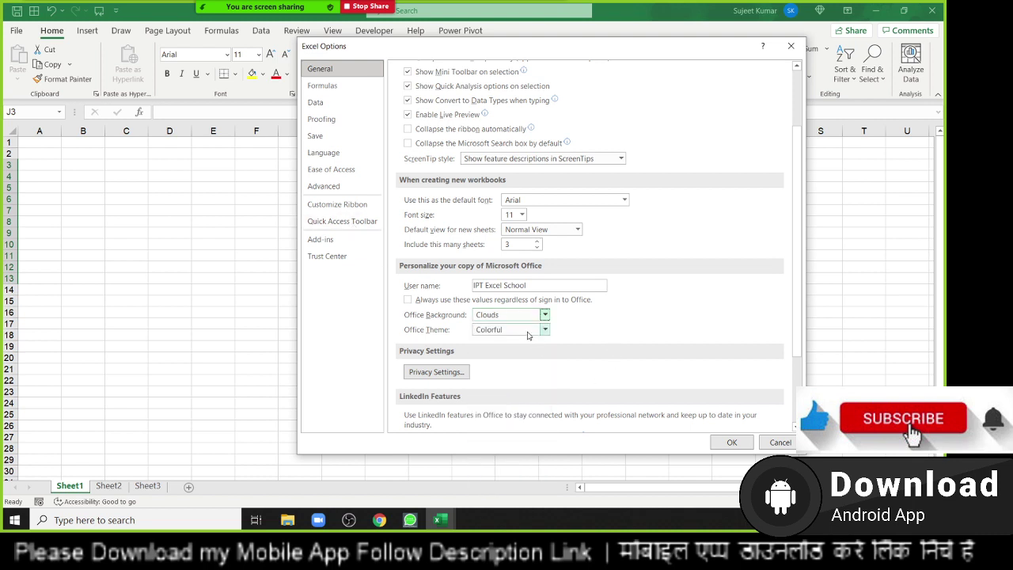
Set the Office Theme to Dark Gray and apply it with OK.
click(478, 330)
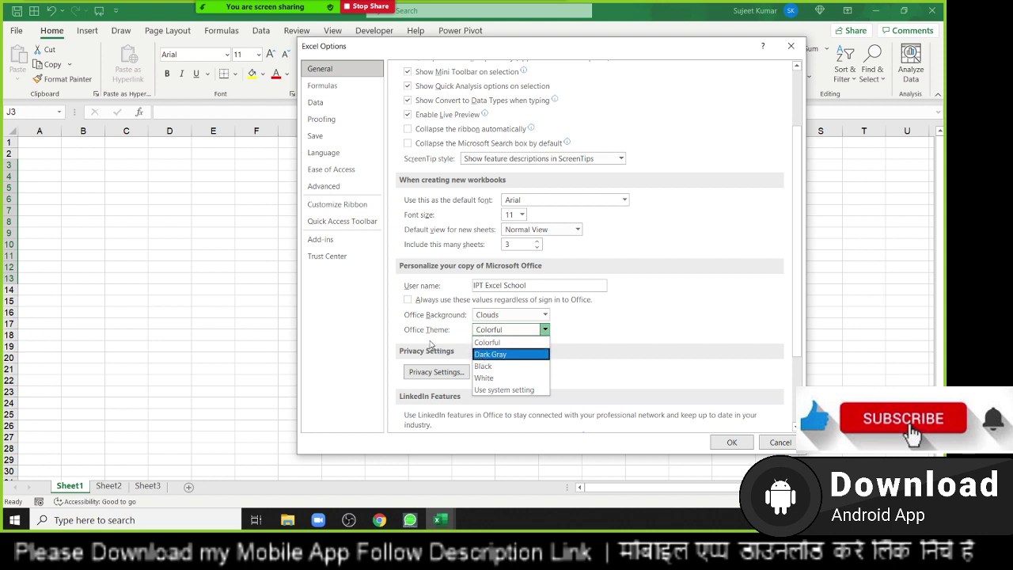
click(499, 356)
click(734, 441)
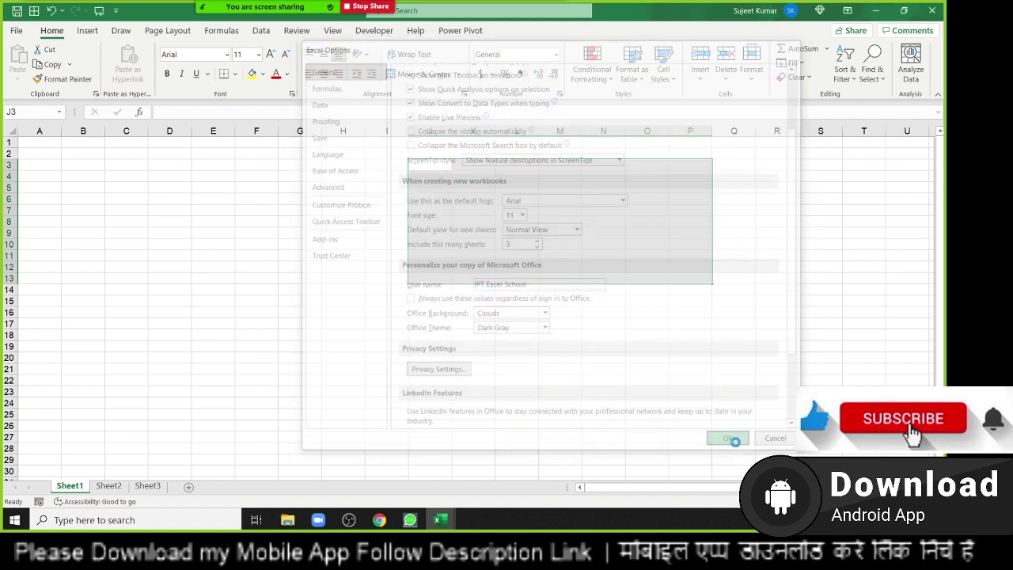
click(12, 31)
Switch the Office Theme to Black and apply it.
click(39, 481)
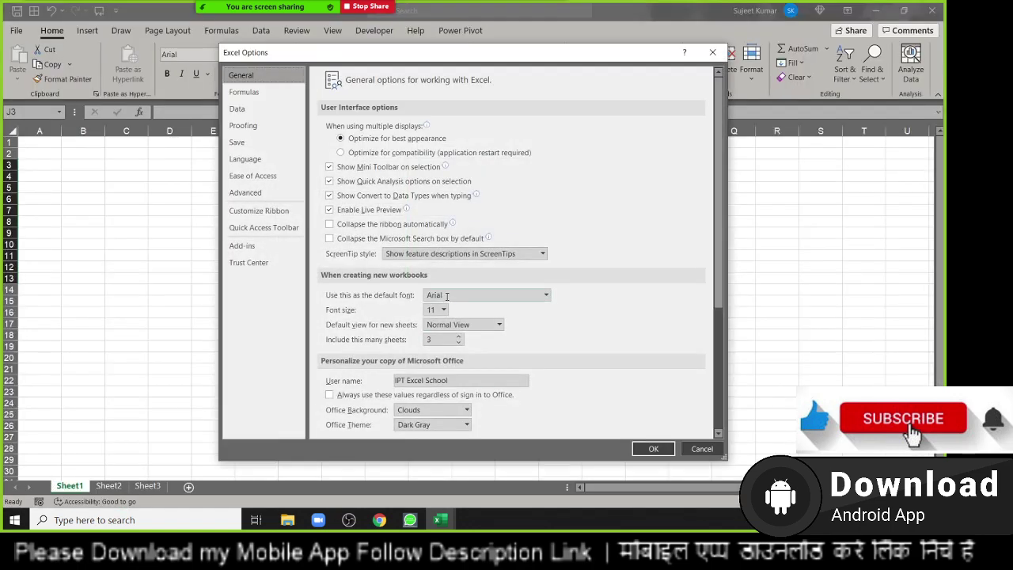
click(448, 324)
click(448, 325)
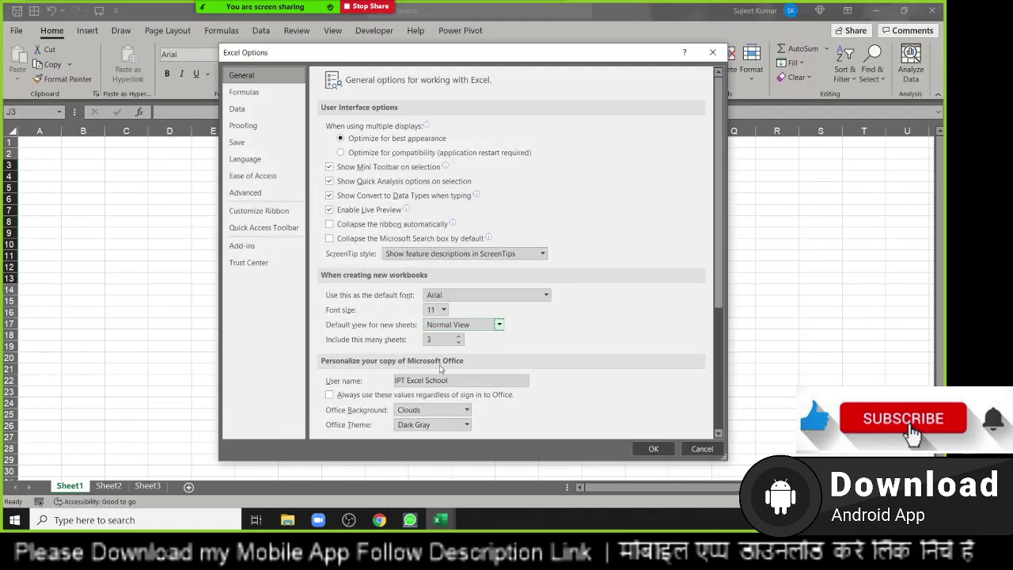
click(435, 426)
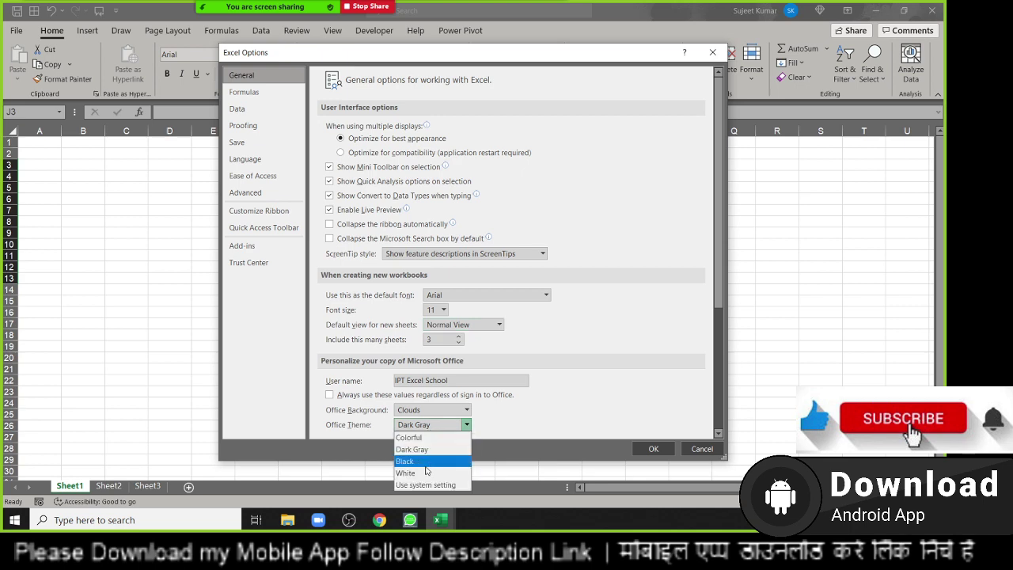
click(426, 462)
scroll(451, 384, down, 3)
scroll(453, 386, down, 2)
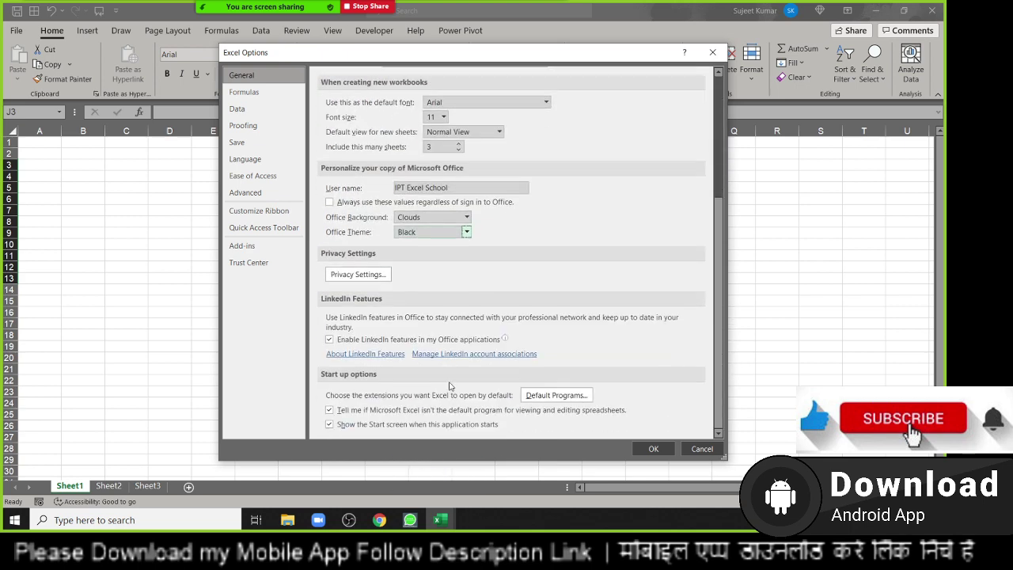
scroll(532, 392, up, 3)
scroll(532, 389, down, 1)
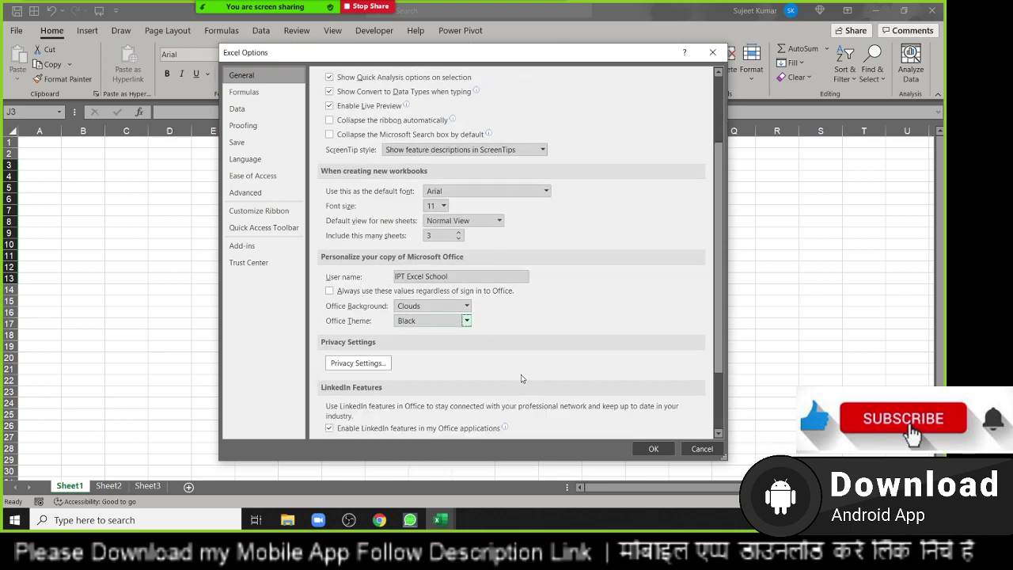
scroll(443, 332, down, 2)
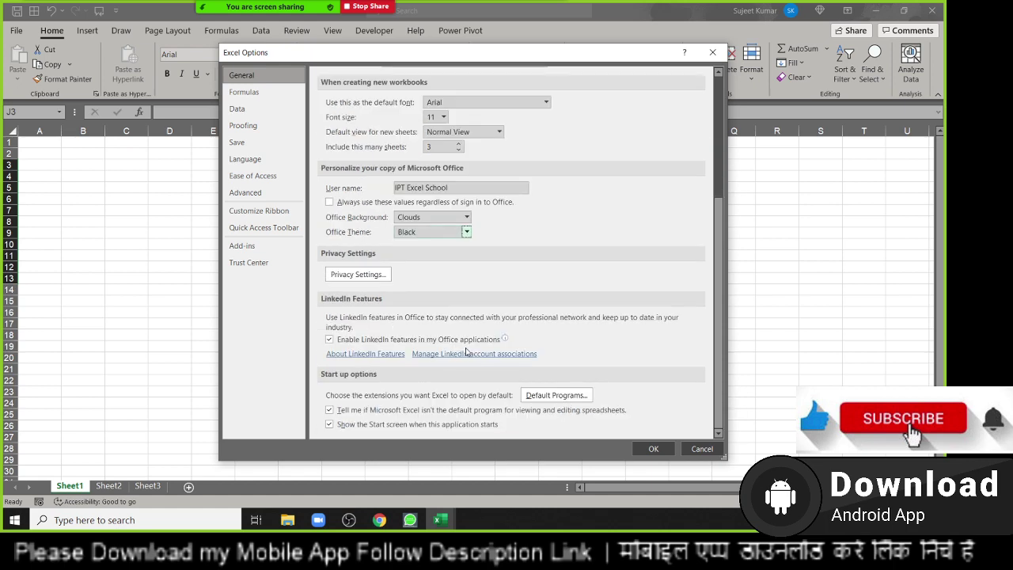
click(654, 449)
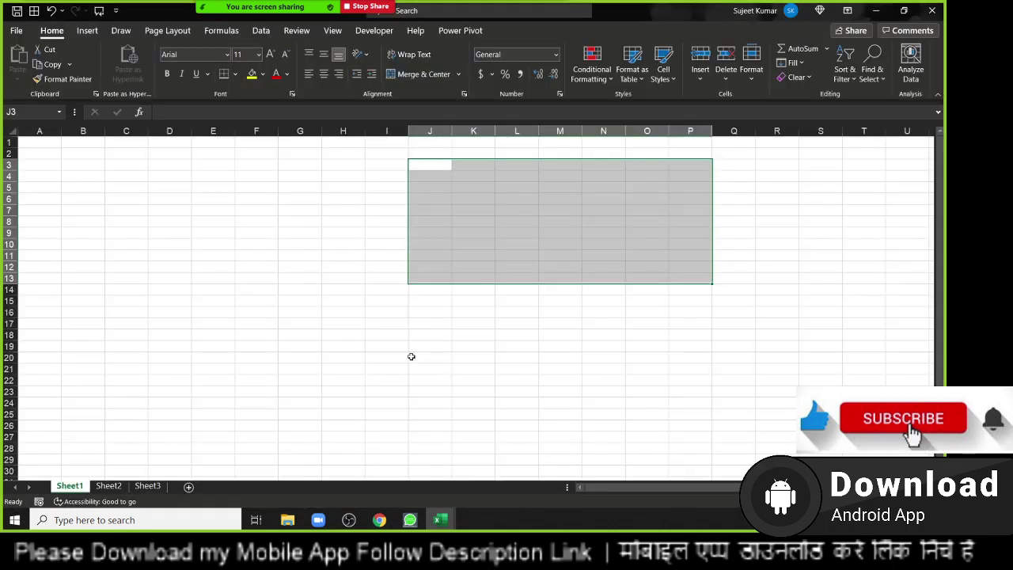
Restore the Colorful Office Theme and return to the start page.
click(15, 30)
click(40, 485)
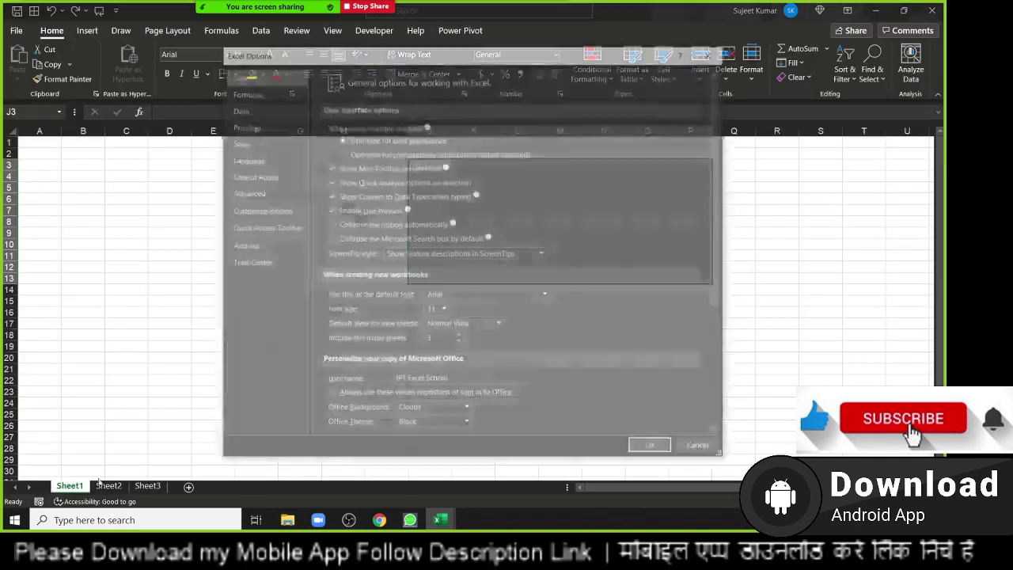
scroll(433, 360, down, 2)
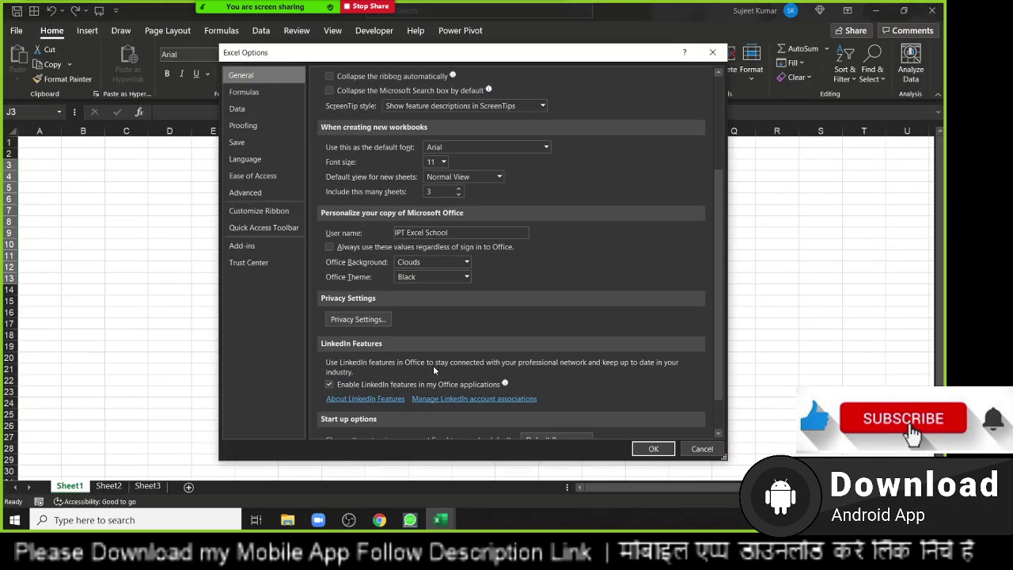
click(431, 277)
click(420, 288)
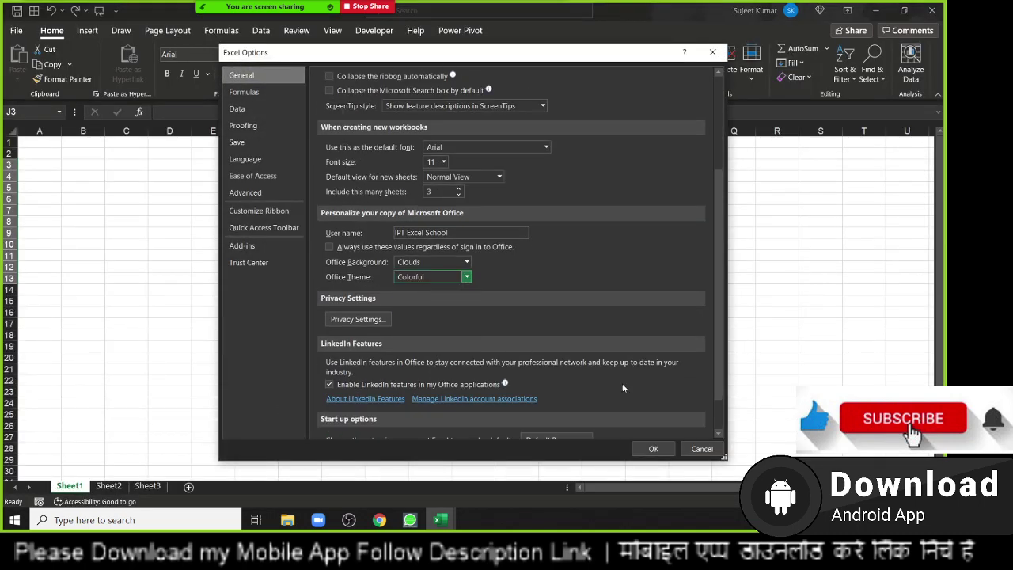
click(656, 450)
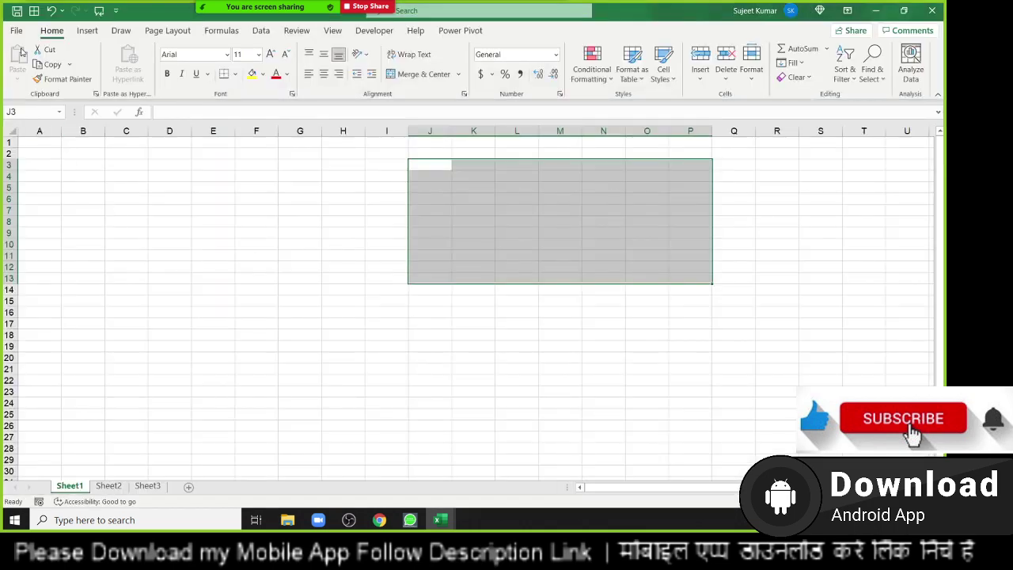
click(17, 30)
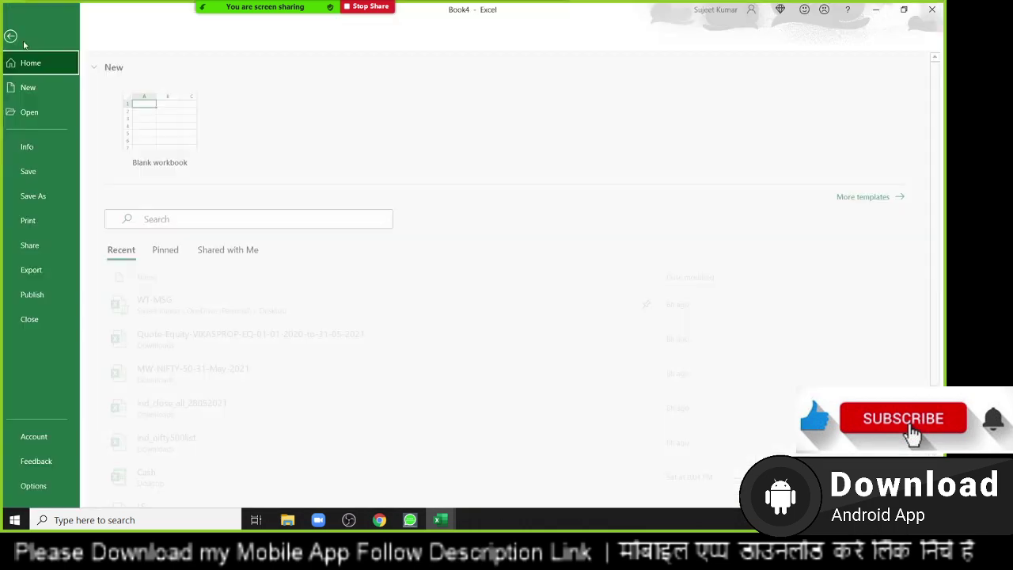
Tick R1C1 reference style on the Formulas page of Excel Options.
click(57, 488)
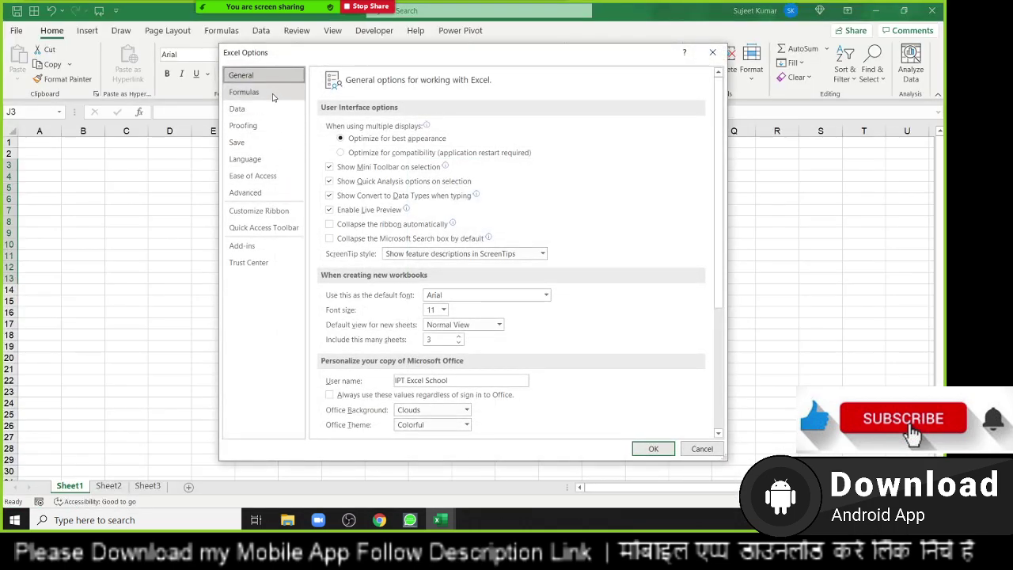
click(272, 93)
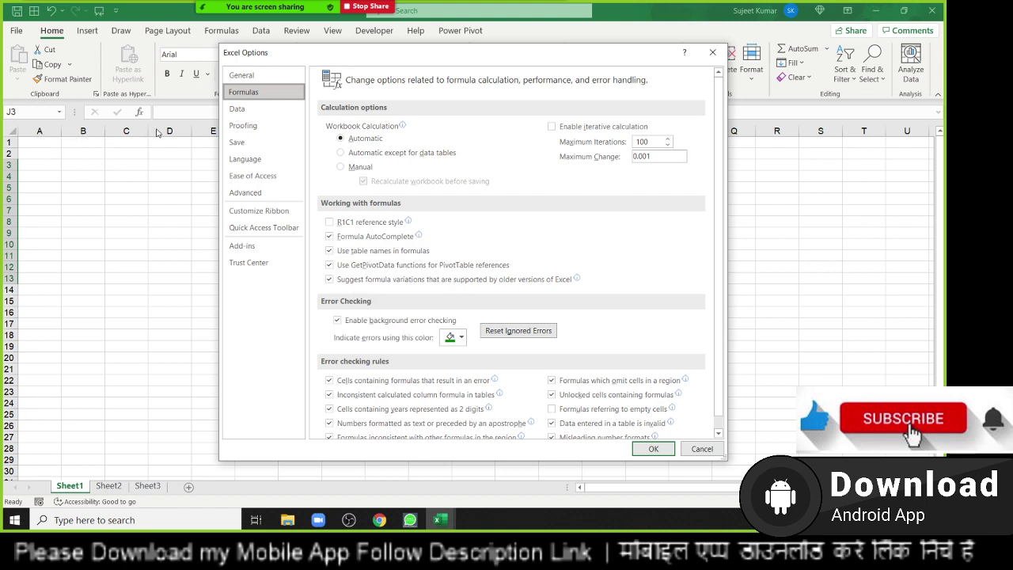
click(330, 223)
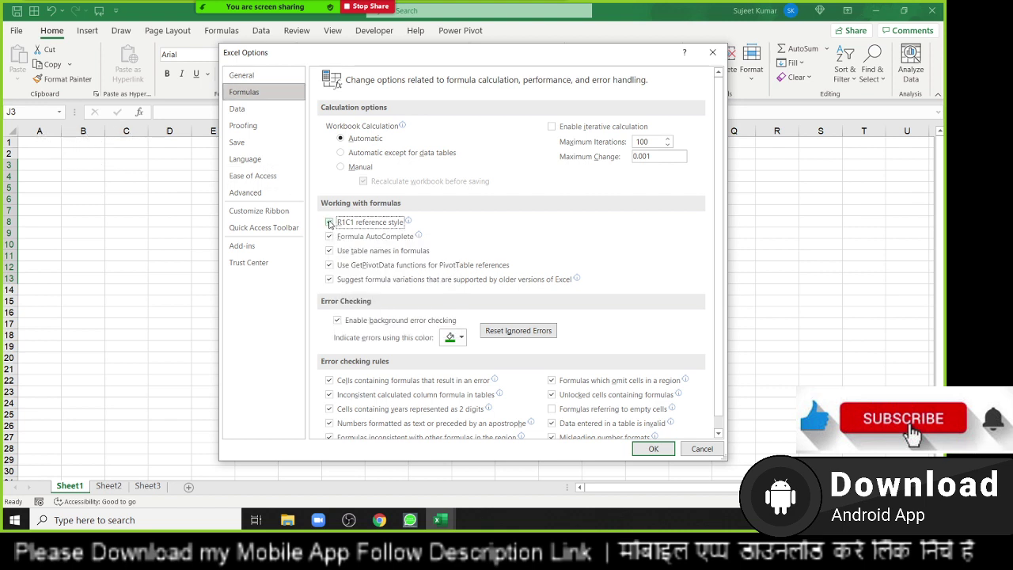
Confirm R1C1 referencing and select cell R2C1 to clear the selection.
click(647, 448)
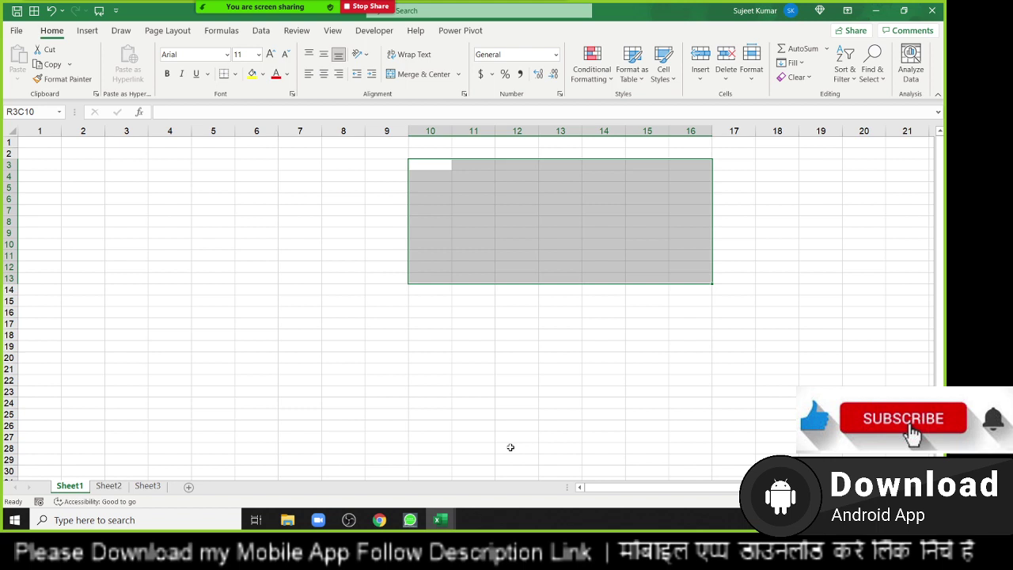
click(46, 152)
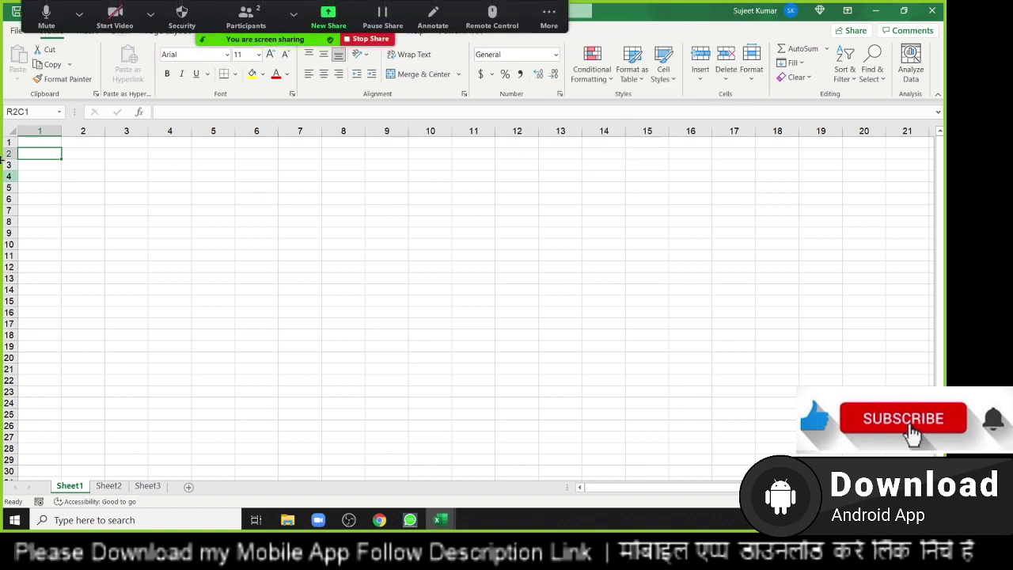
Untick R1C1 reference style in Formulas options so columns show letters again.
click(16, 30)
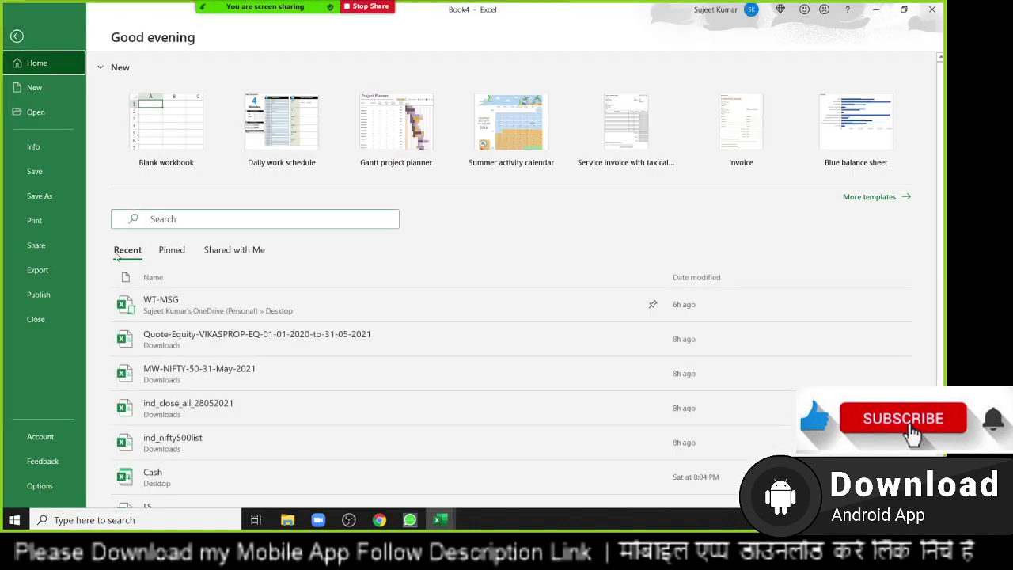
click(60, 492)
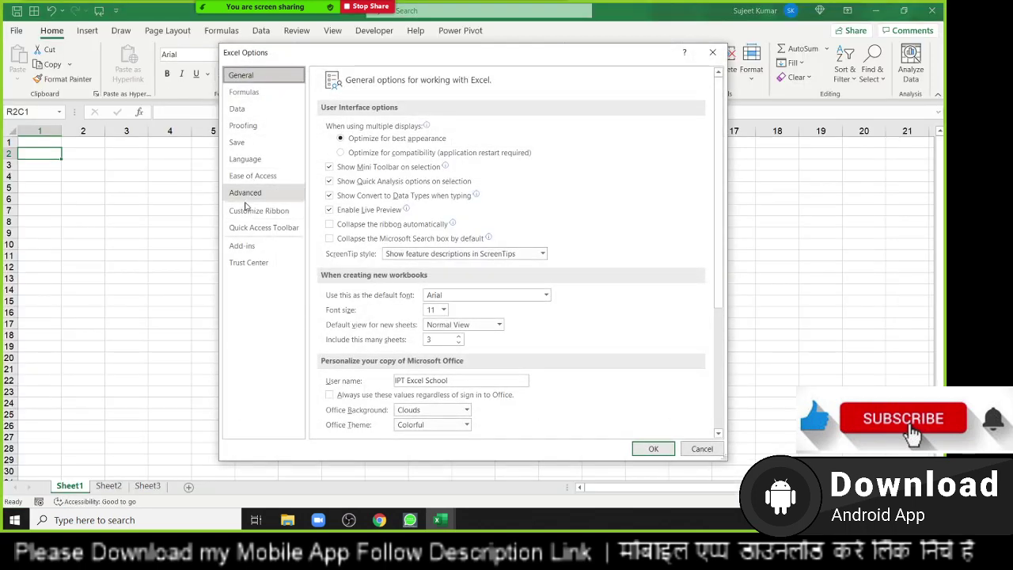
click(244, 92)
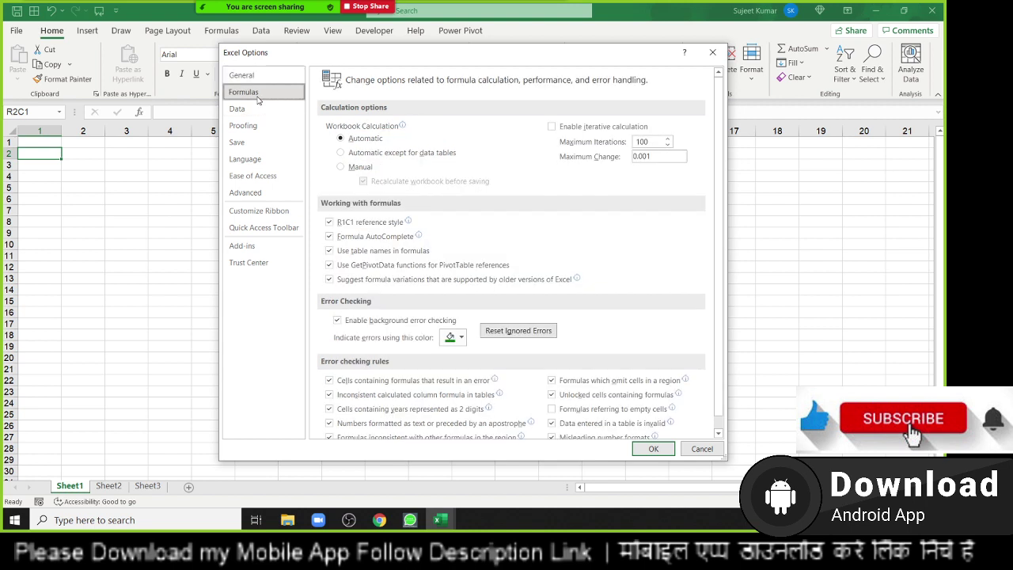
click(329, 222)
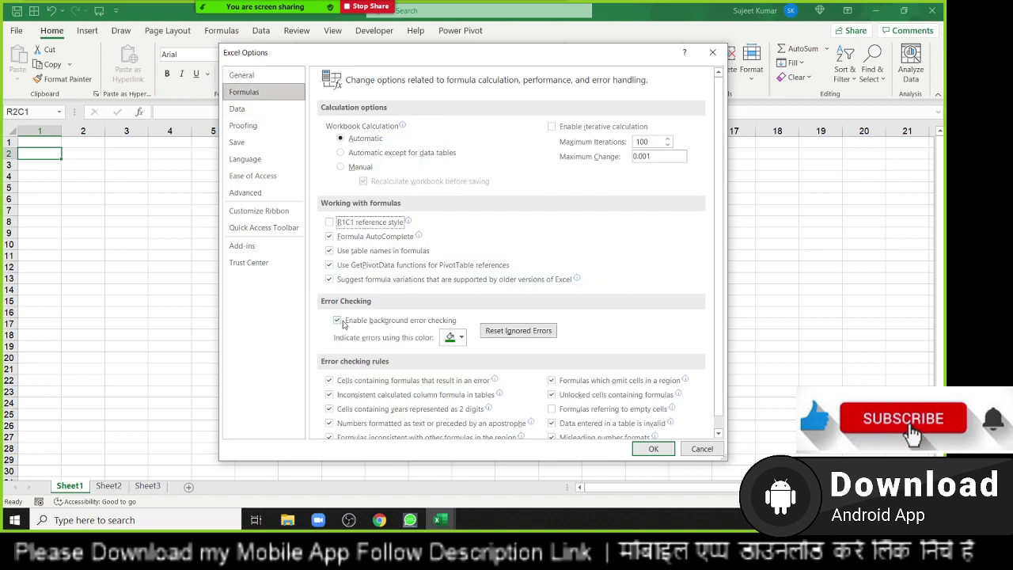
click(663, 450)
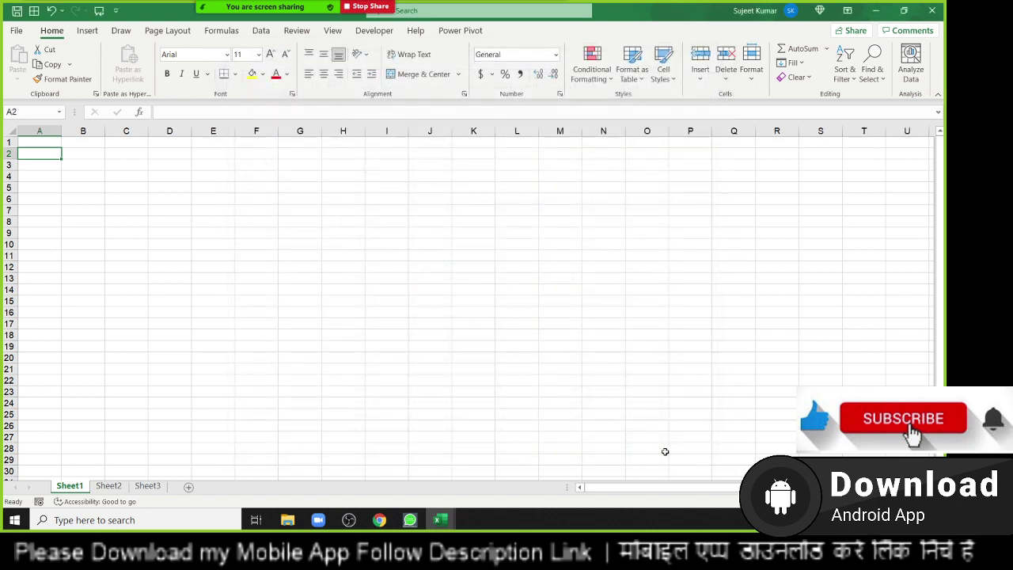
Enter '0134664 in E9 so the leading zero is kept as text.
click(226, 235)
text('0)
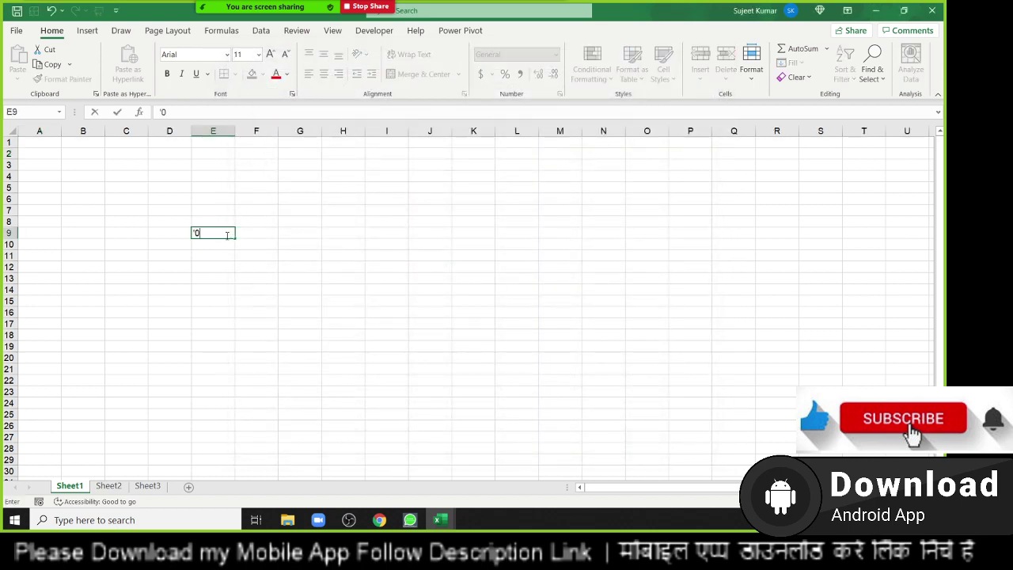
text(134664)
key(Return)
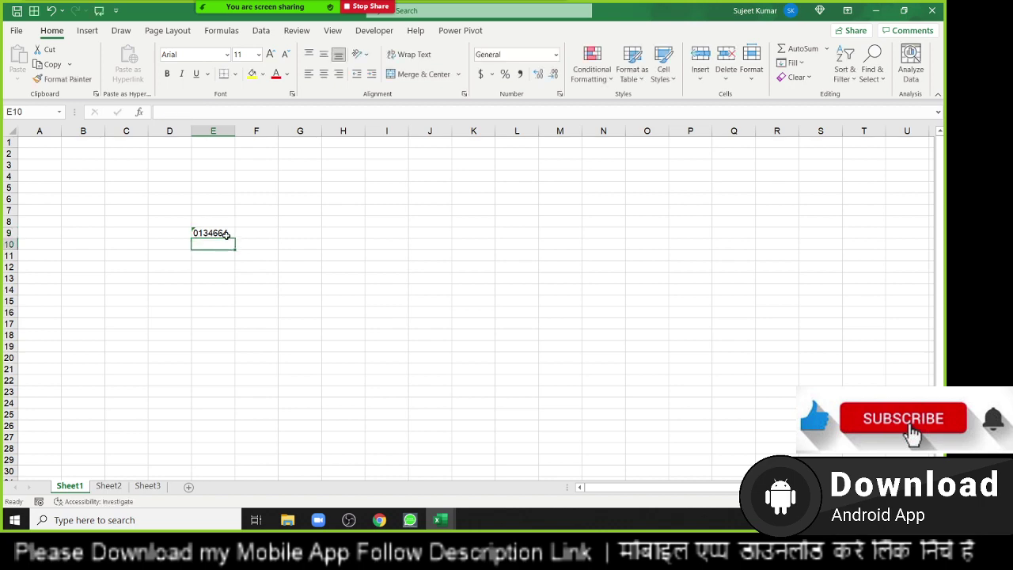
scroll(222, 237, up, 2)
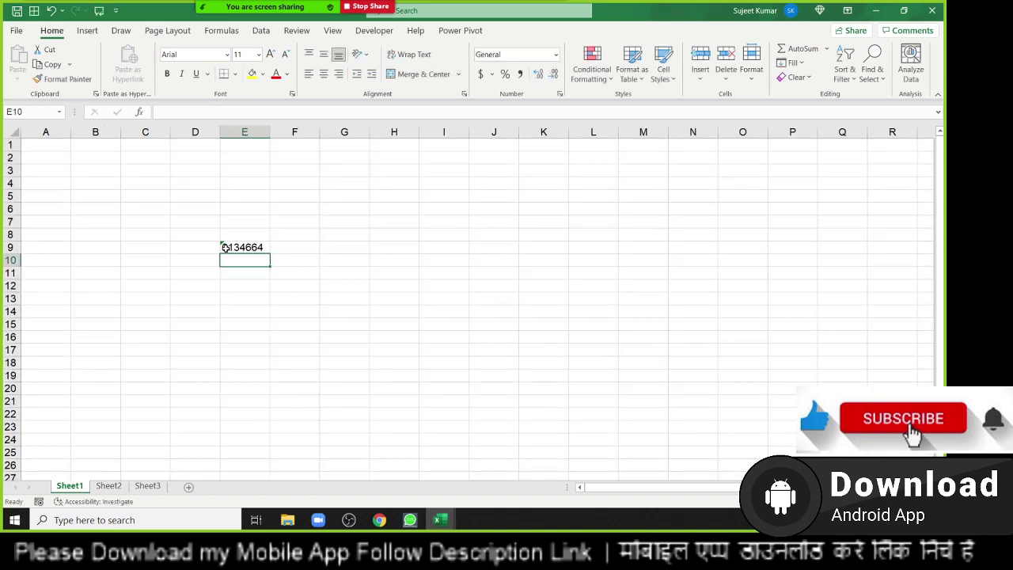
scroll(226, 248, up, 1)
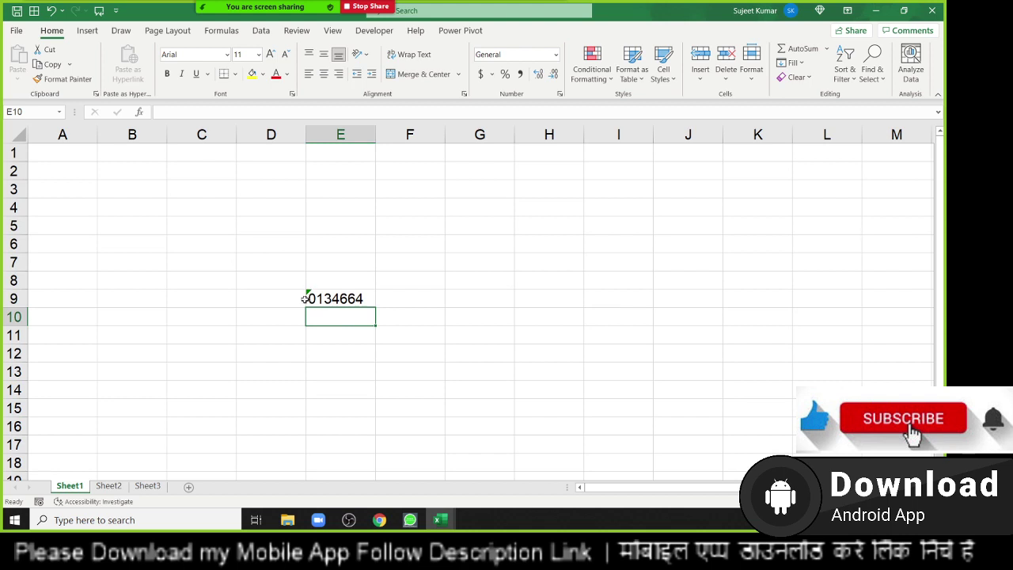
Ignore the number-stored-as-text error warning on E9.
click(304, 299)
click(311, 298)
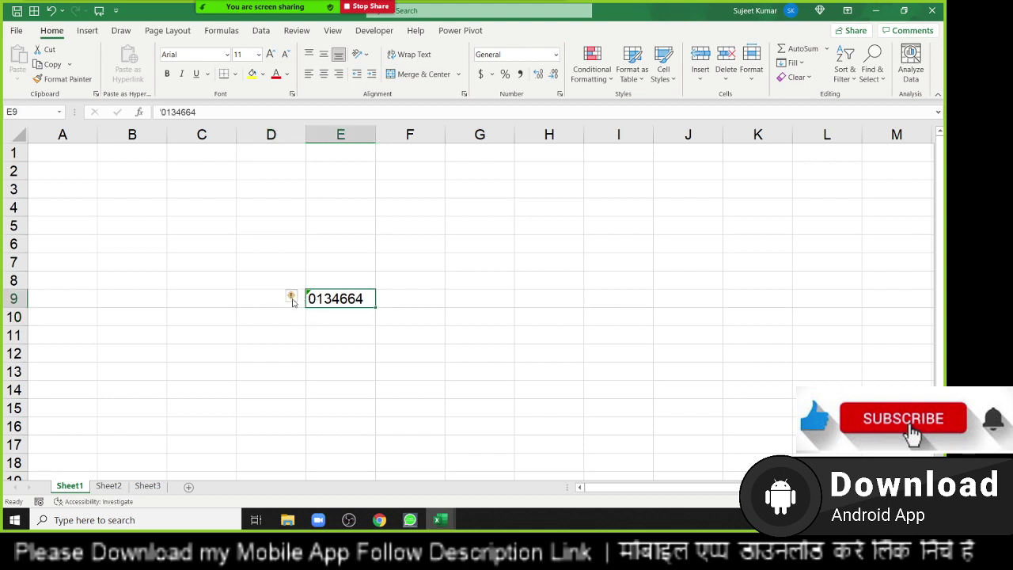
click(283, 299)
click(309, 298)
click(300, 296)
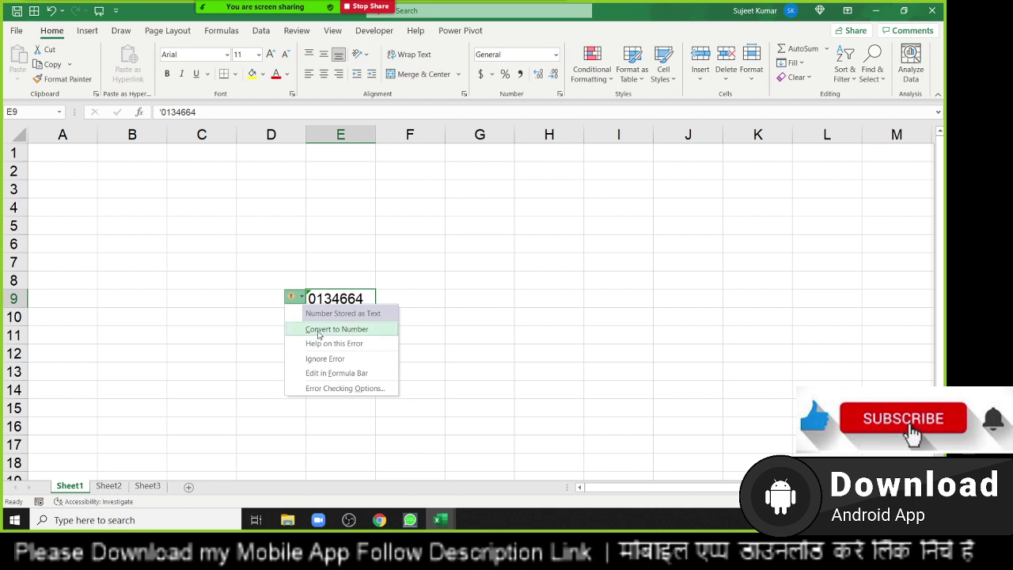
click(331, 361)
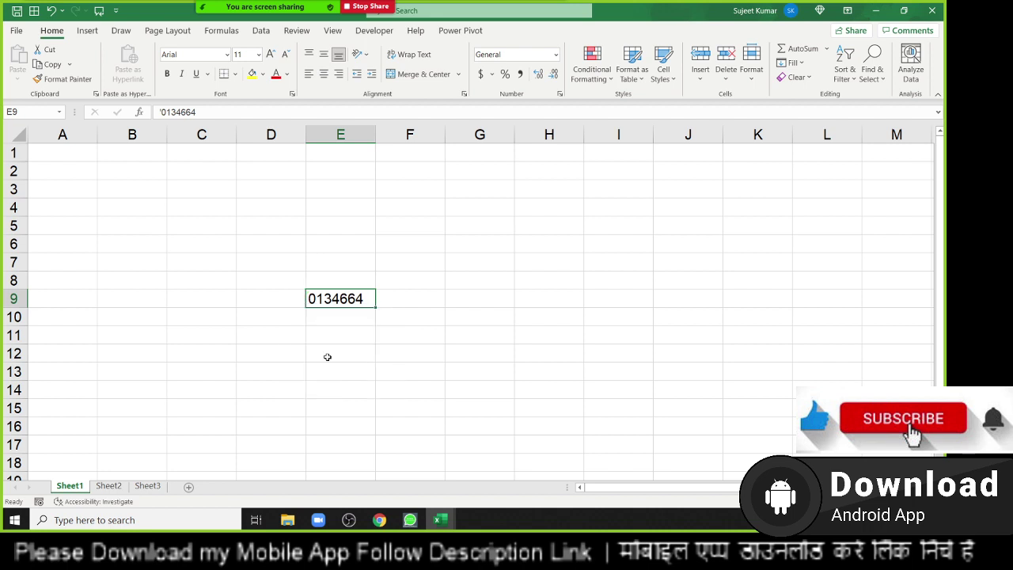
Store 001552 as text in F9 by typing '001552.
click(441, 295)
text(')
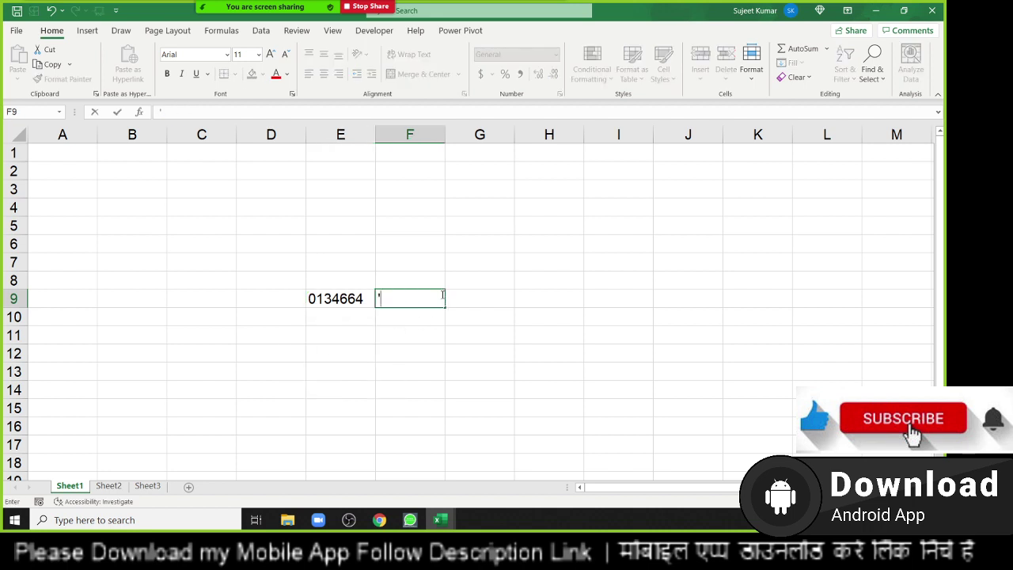
text(001552)
key(Return)
click(442, 295)
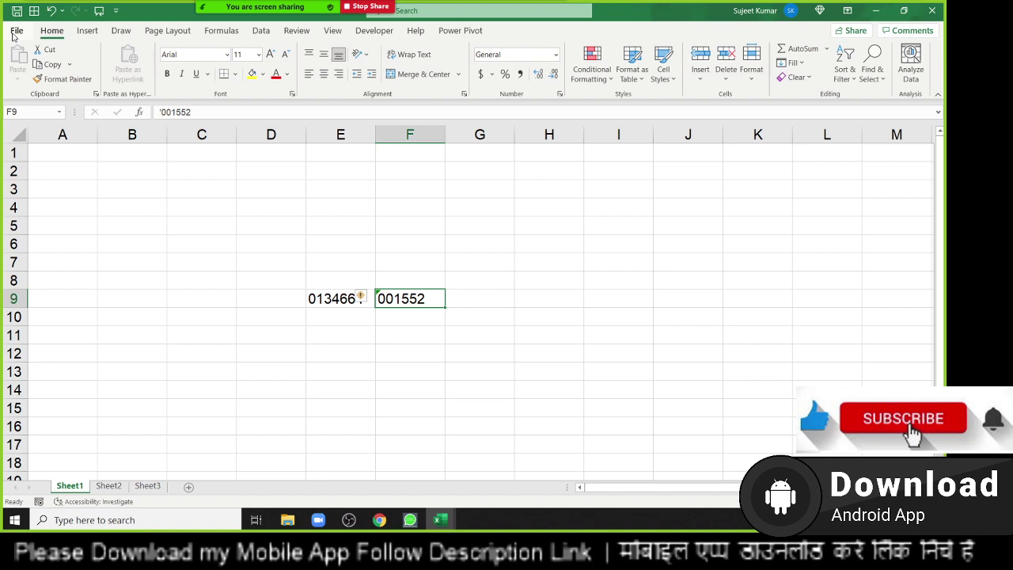
click(16, 31)
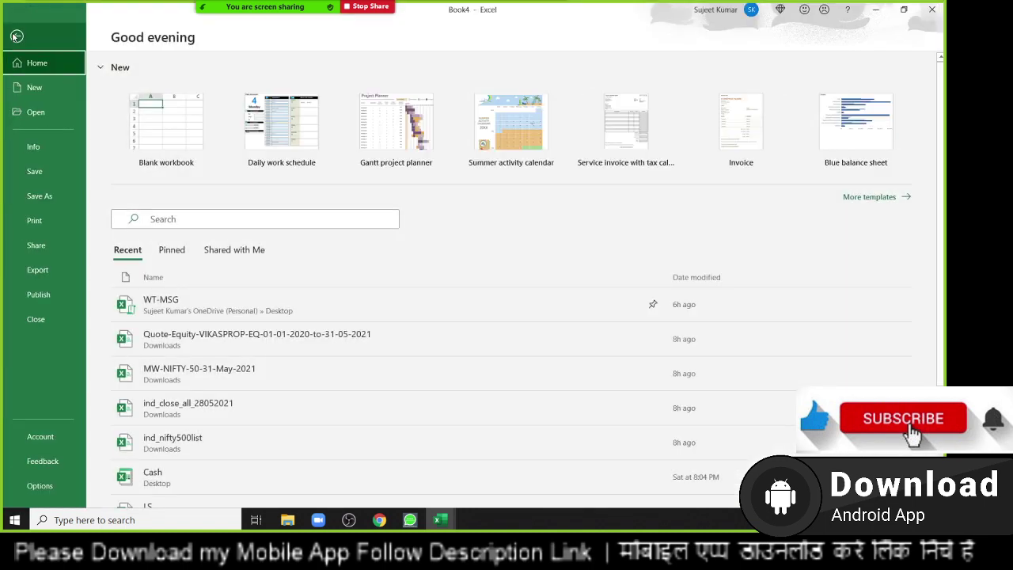
Open Excel Options on the Formulas page and toggle the R1C1 reference style box.
click(40, 486)
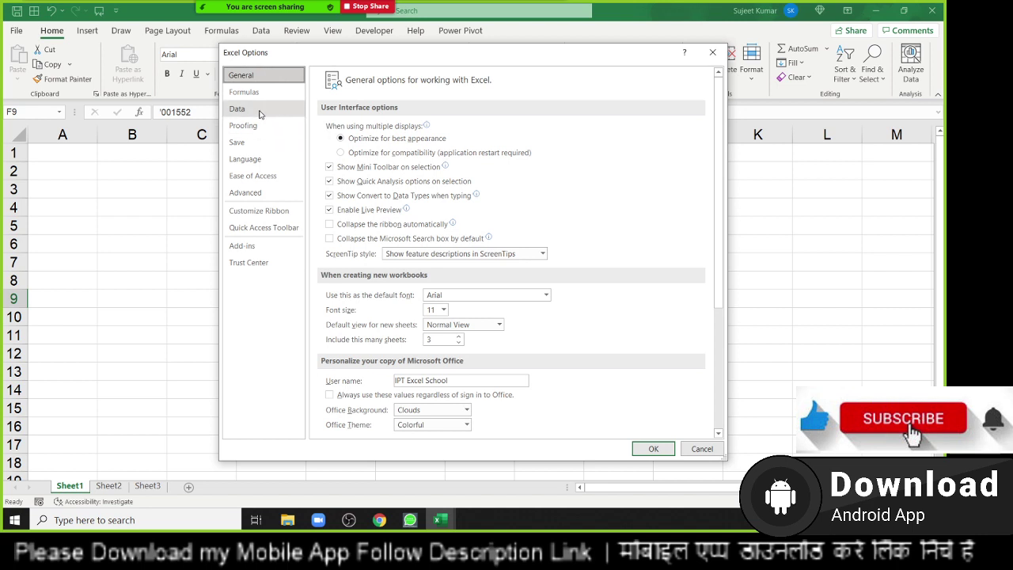
click(258, 95)
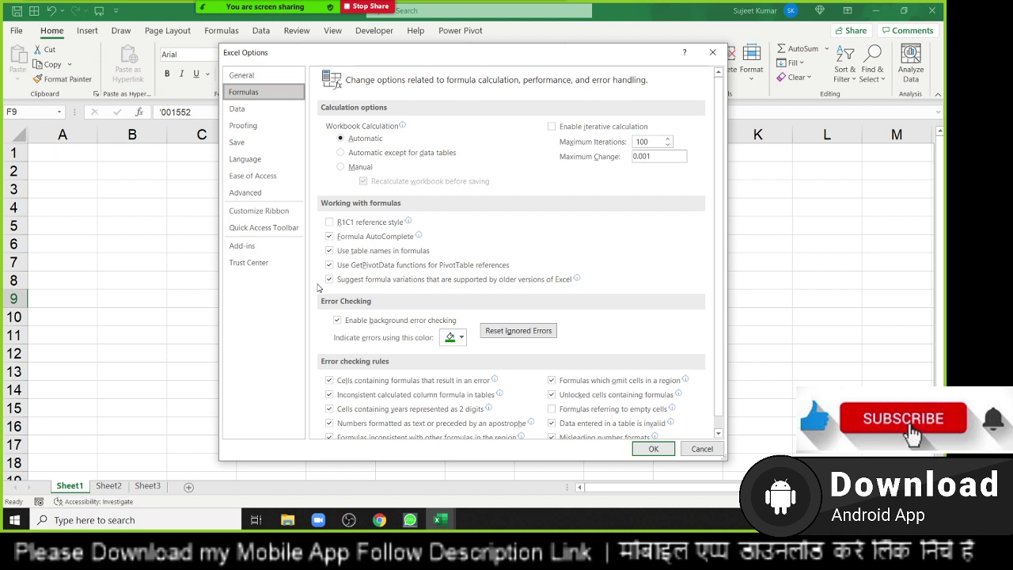
click(340, 226)
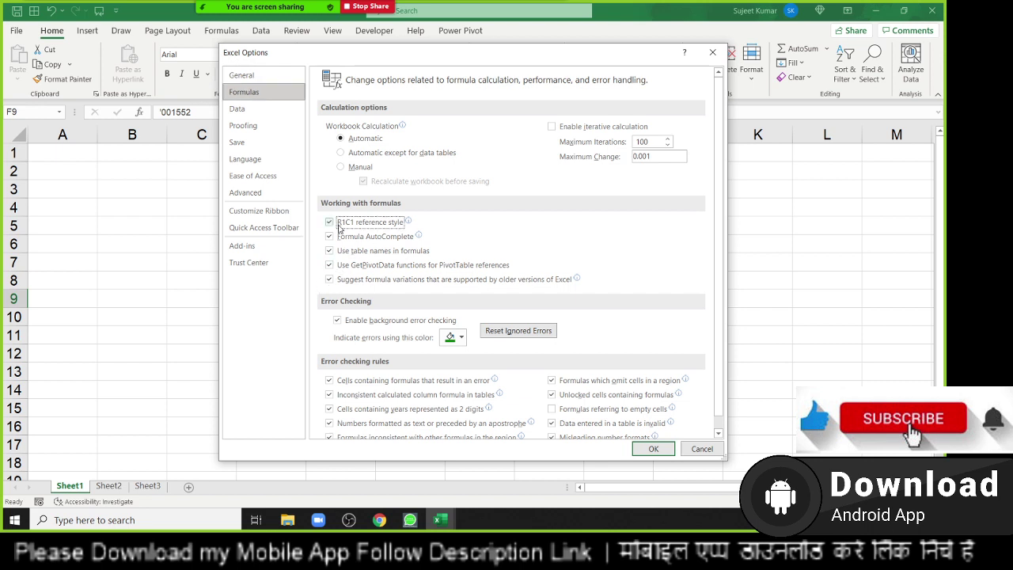
Browse the Data and Proofing option pages, then cancel the dialog.
click(258, 110)
click(263, 126)
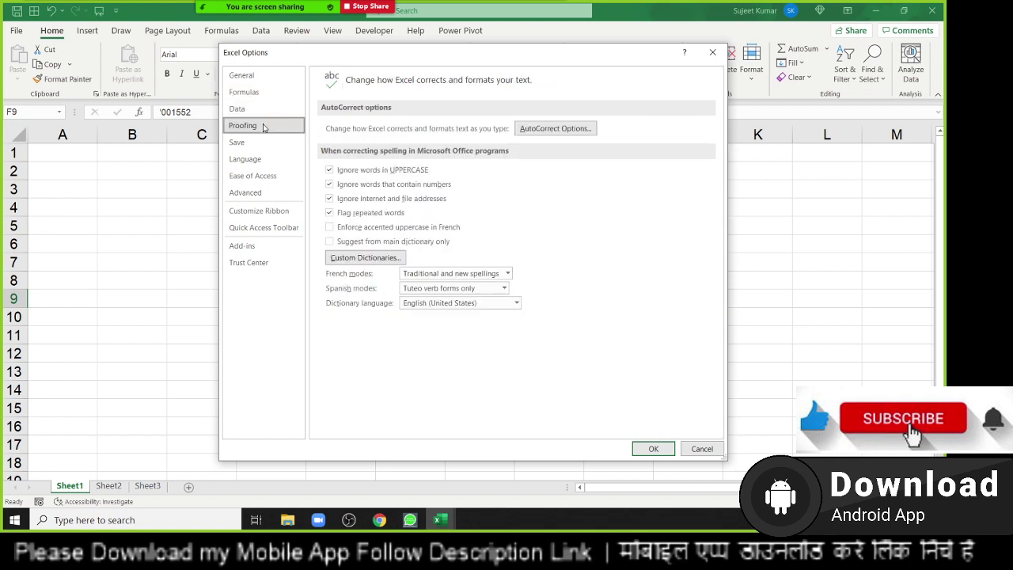
click(251, 92)
click(256, 110)
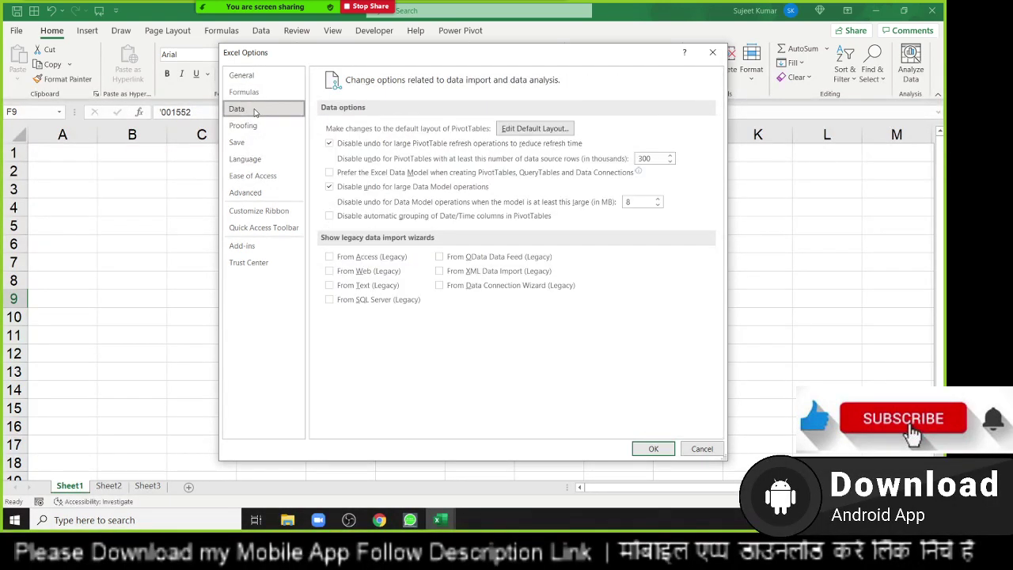
click(253, 92)
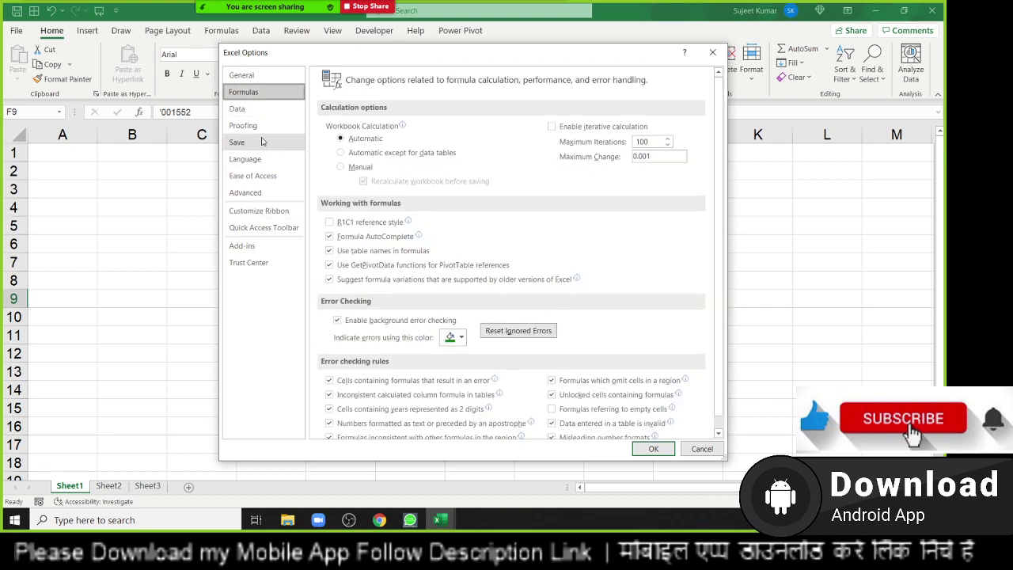
click(246, 112)
click(248, 125)
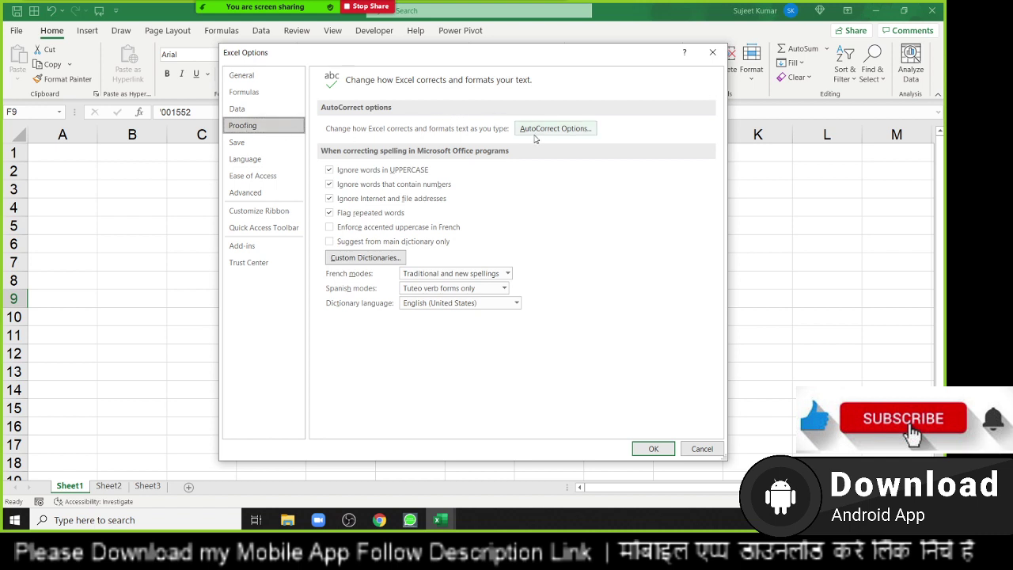
key(Escape)
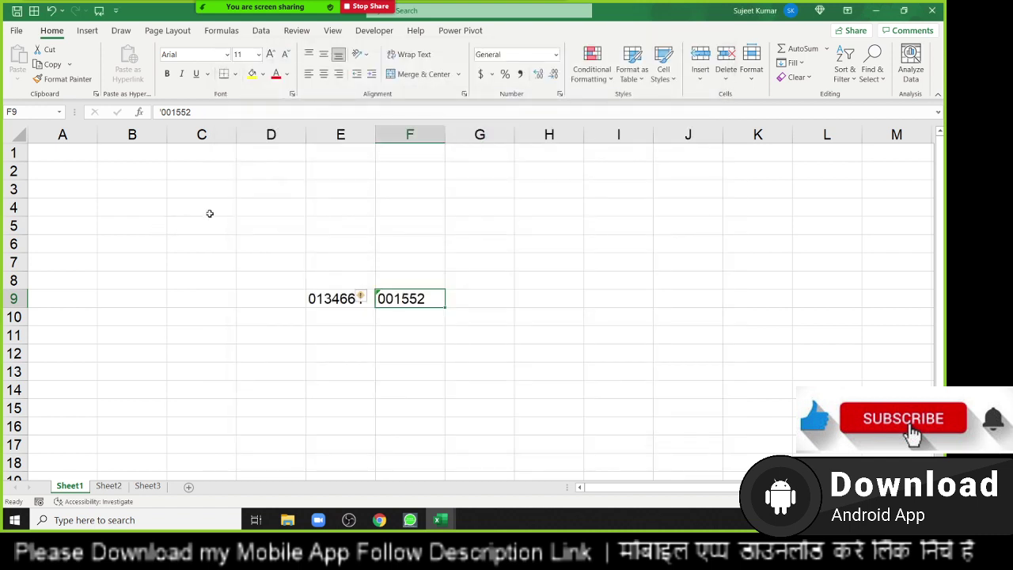
Use AutoCorrect shortcuts MS, DS, DL to fill C4:C6 with the full report and city names.
click(210, 214)
text(MS)
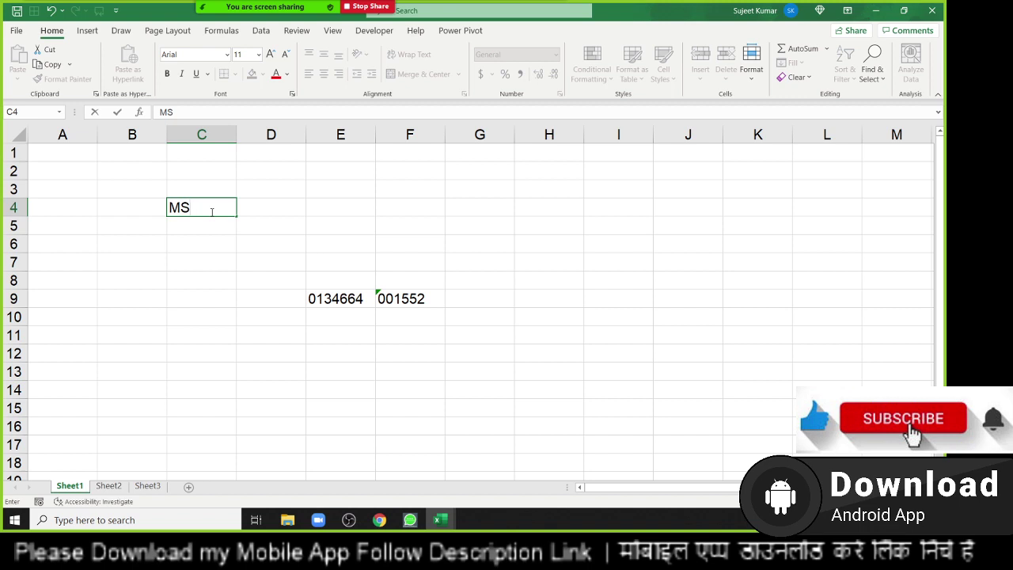
click(207, 230)
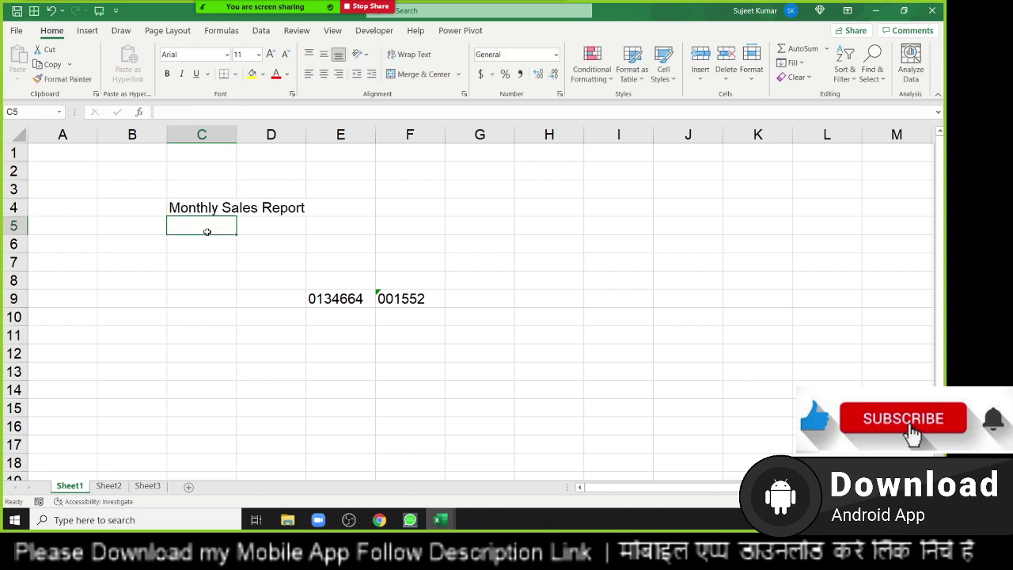
text(DS)
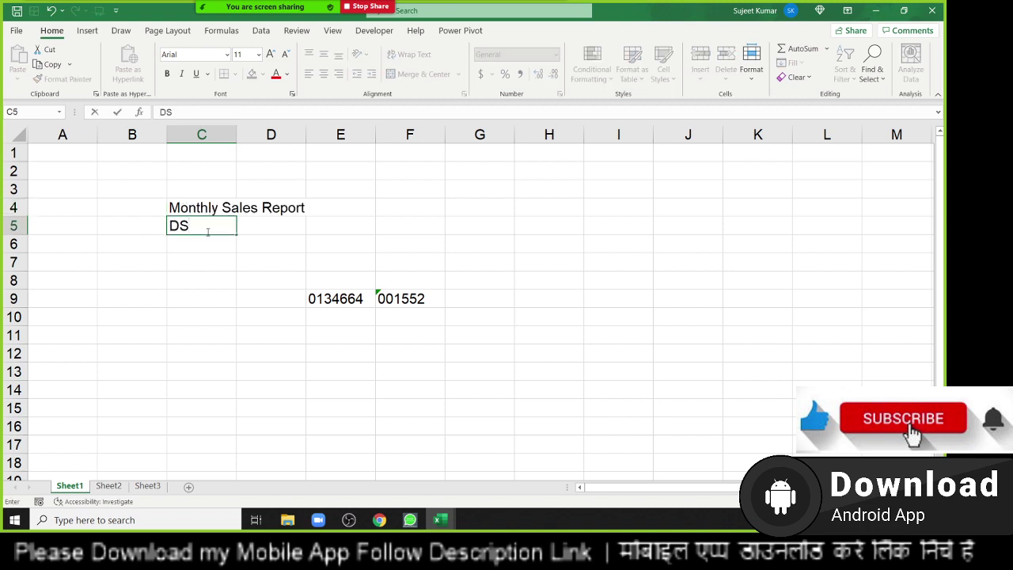
click(195, 241)
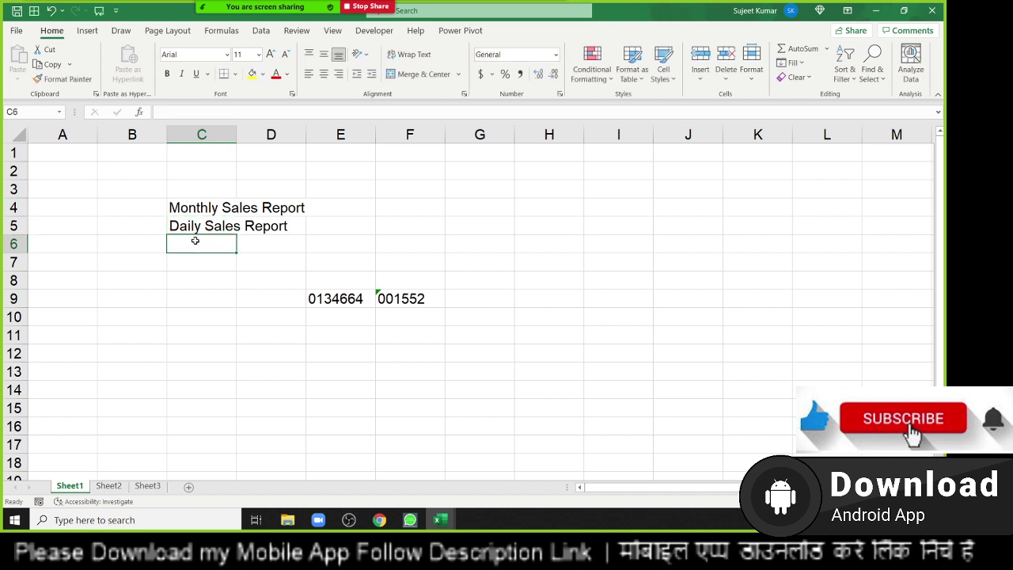
text(DL)
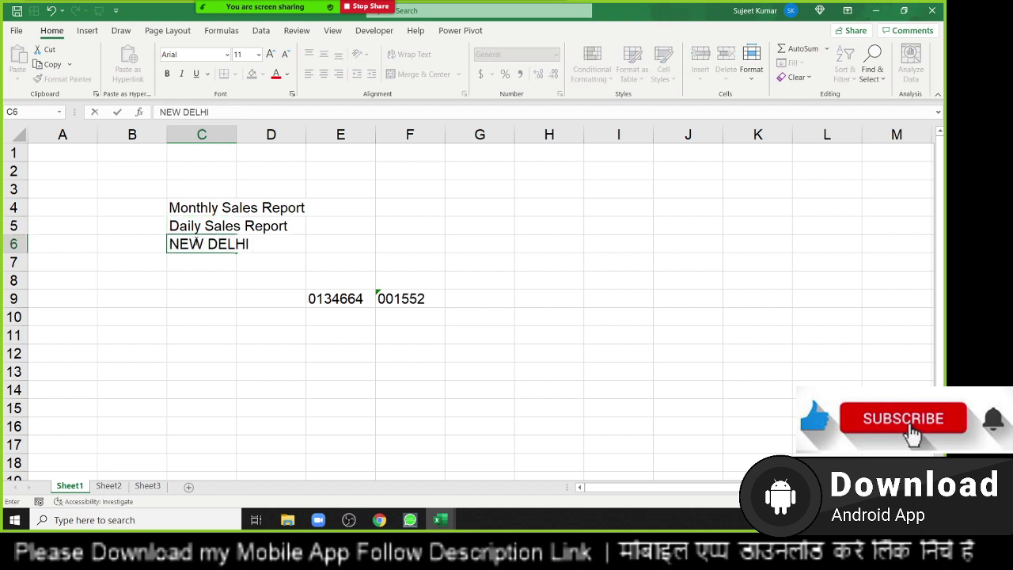
key(Return)
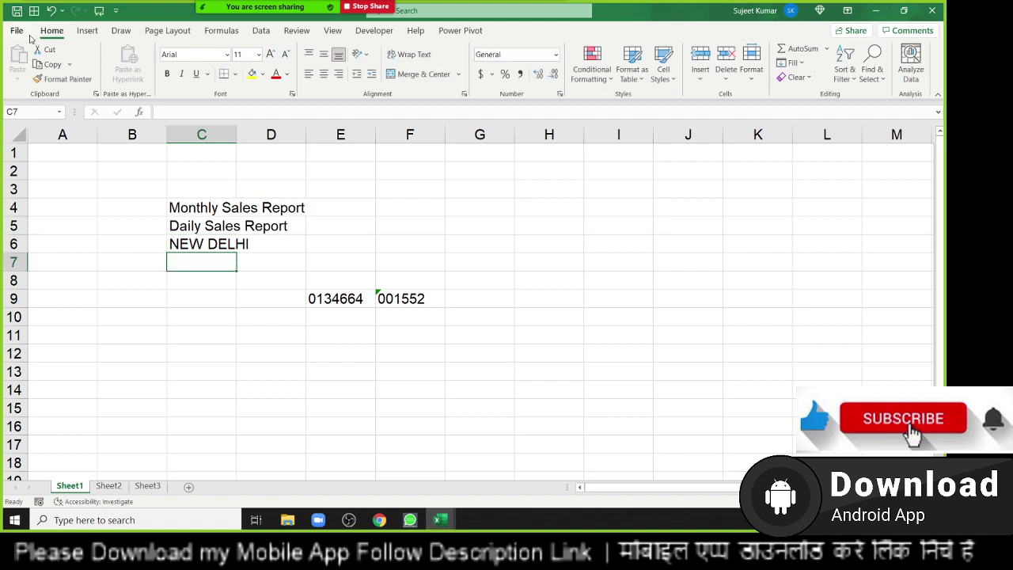
click(16, 30)
Look up the AutoCorrect replacement for 'MS', then start typing an e-mail address in F4.
click(39, 485)
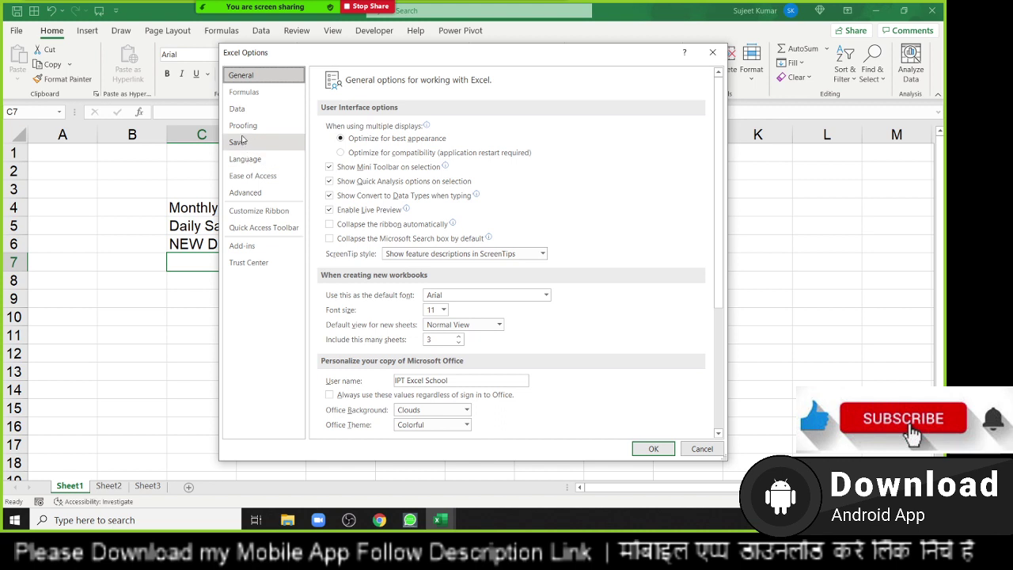
click(242, 125)
click(527, 131)
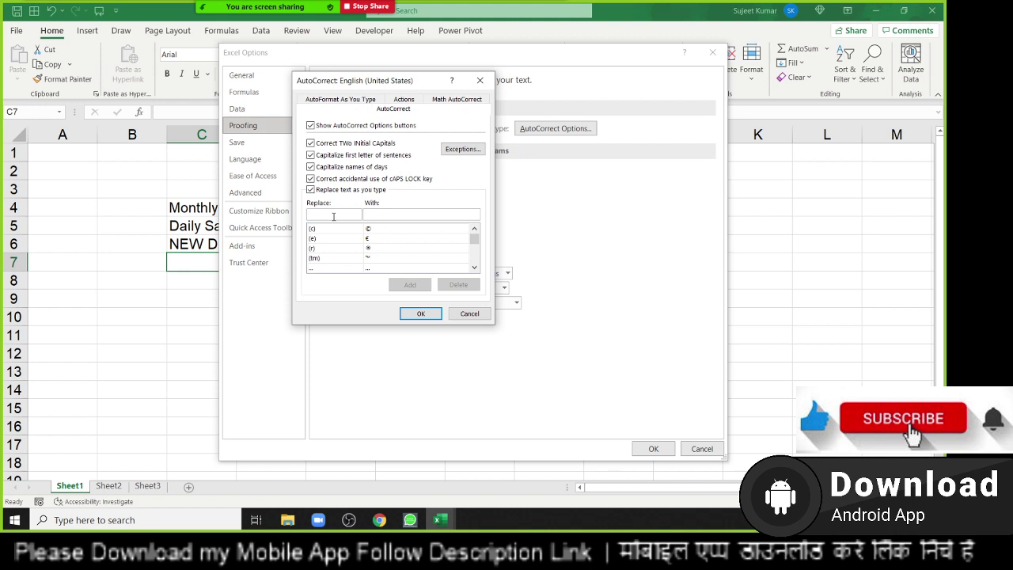
text(MS)
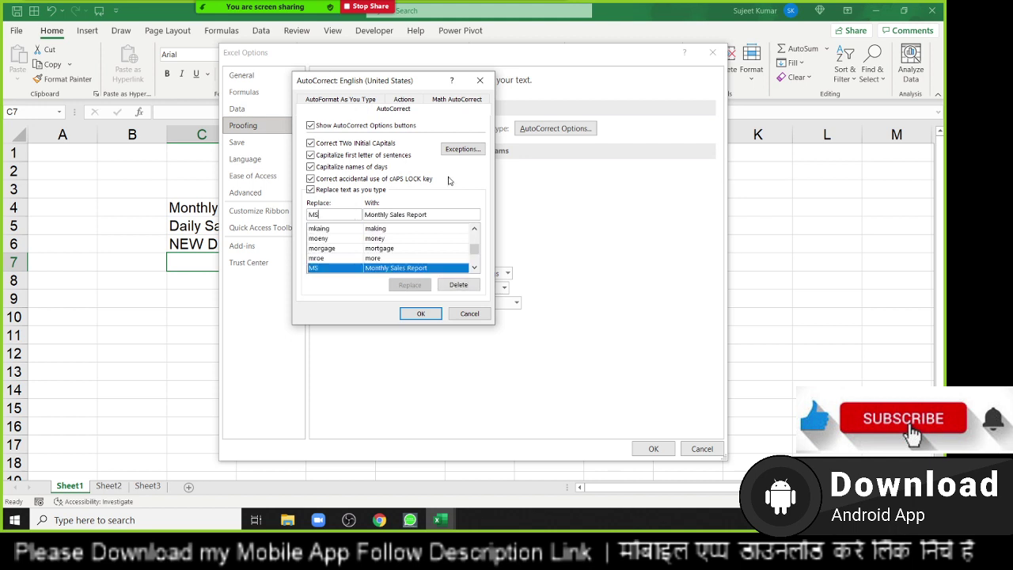
key(Tab)
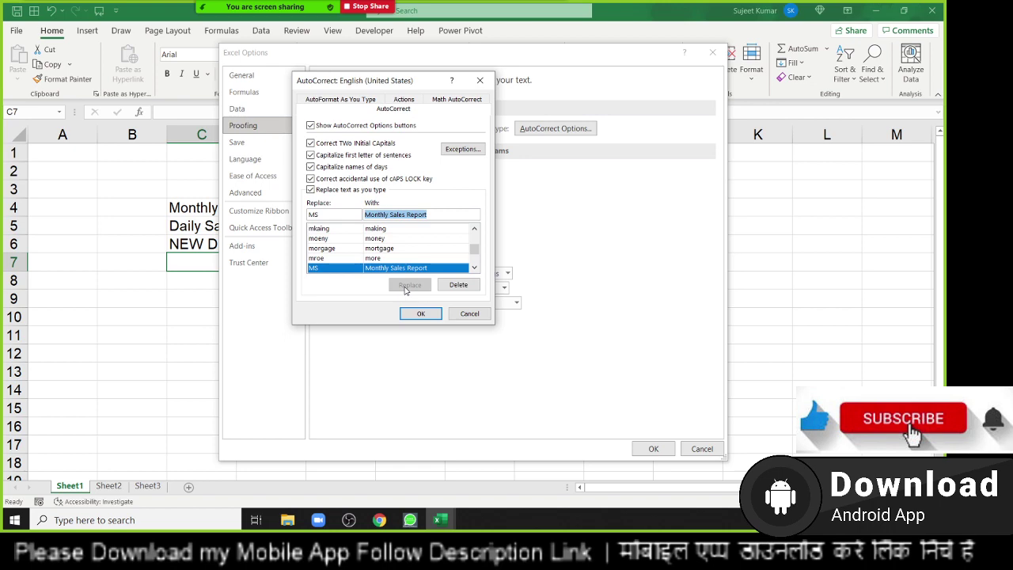
key(Return)
key(Return)
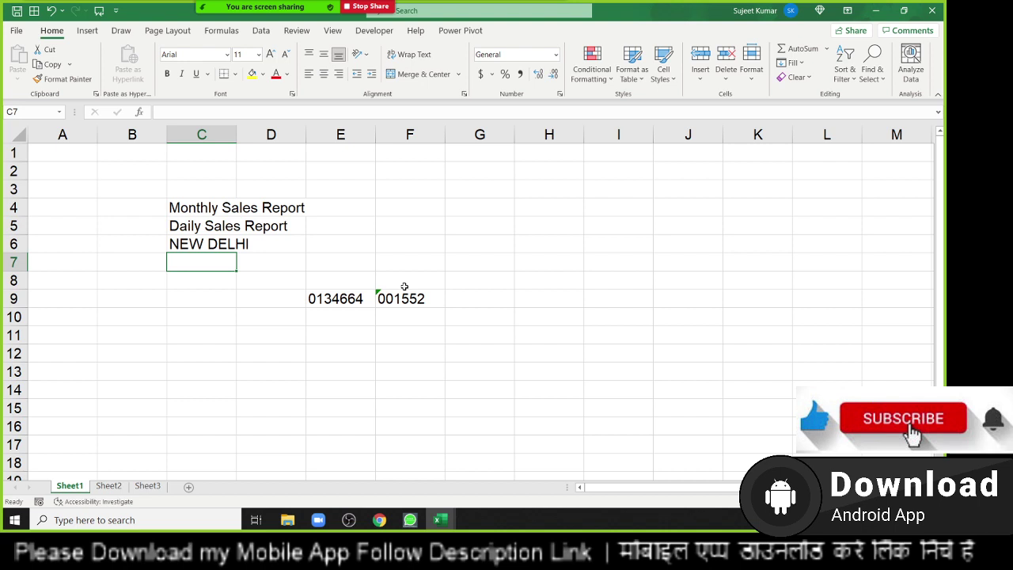
click(437, 202)
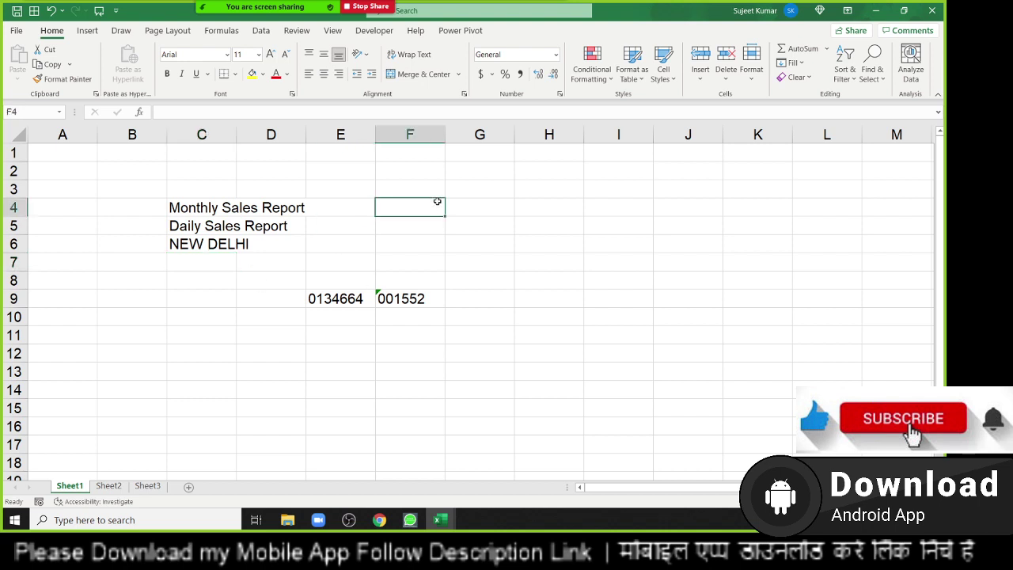
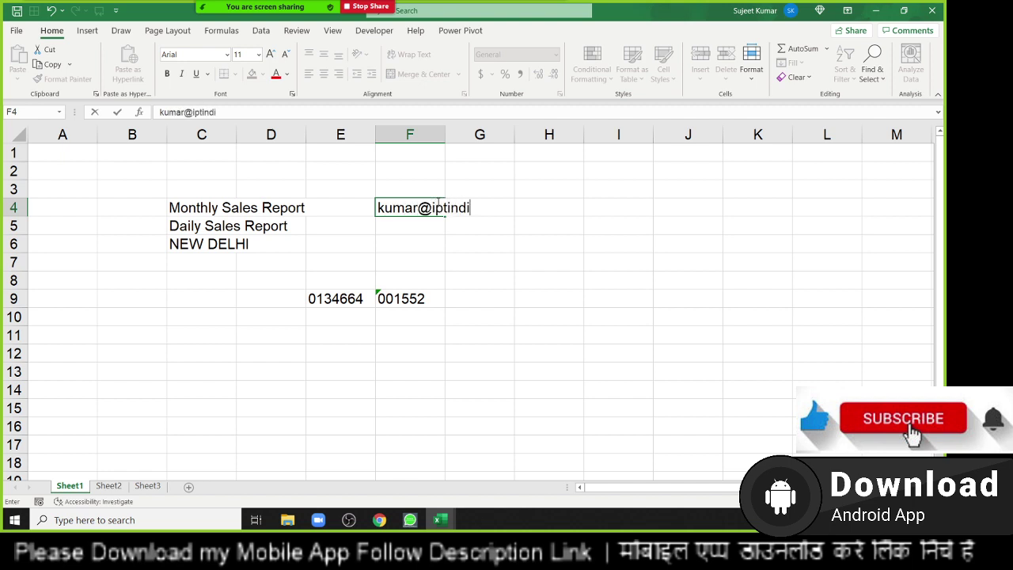
Correct the trailing comma so the e-mail ends in 'm' and commit F4.
key(BackSpace)
text(m)
key(Return)
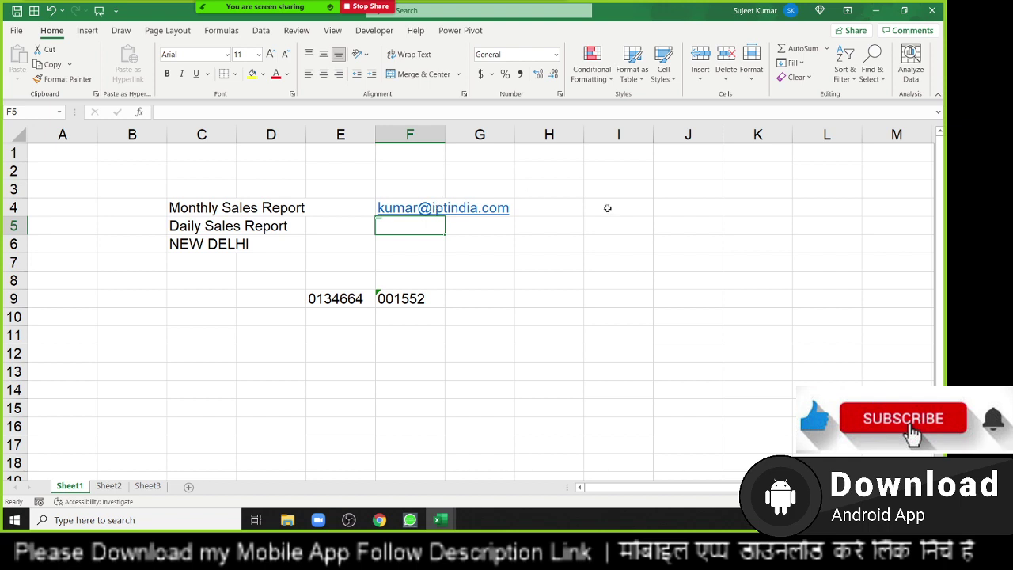
Select F4:F7 and fill the e-mail address down with Ctrl+D.
click(391, 188)
key(Down)
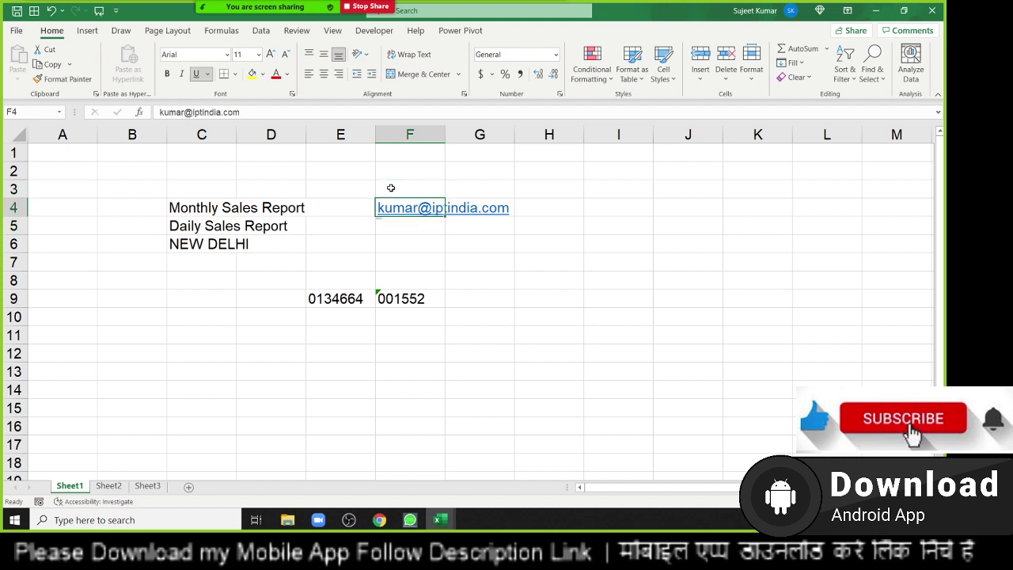
key(shift+Down)
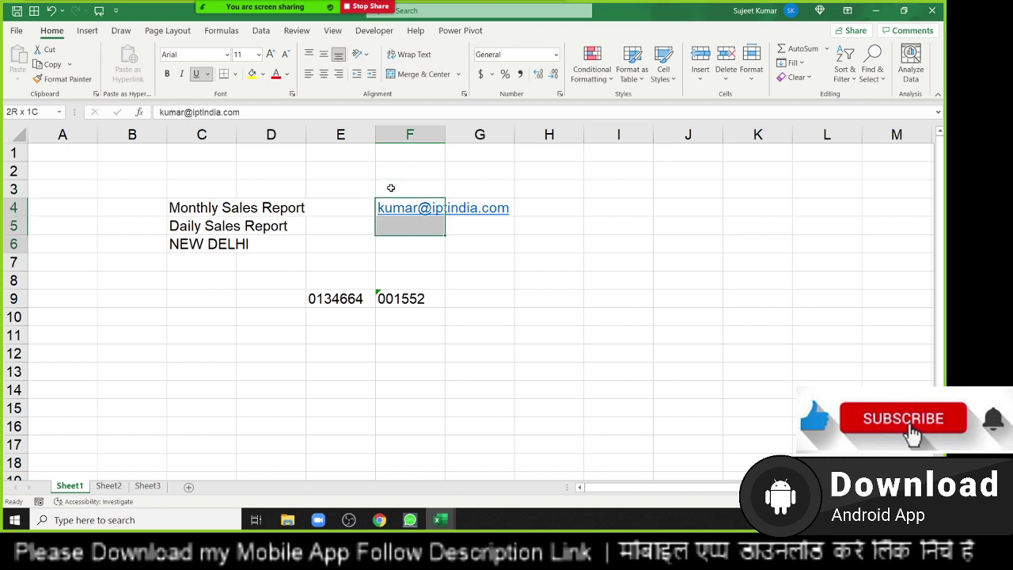
key(shift+Down)
key(shift+Down)
key(ctrl+d)
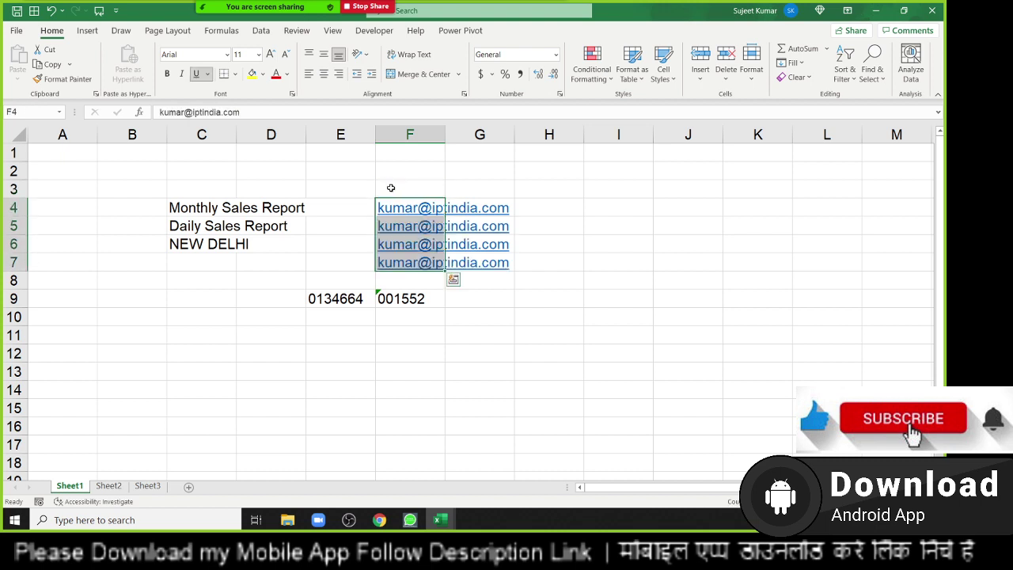
click(360, 248)
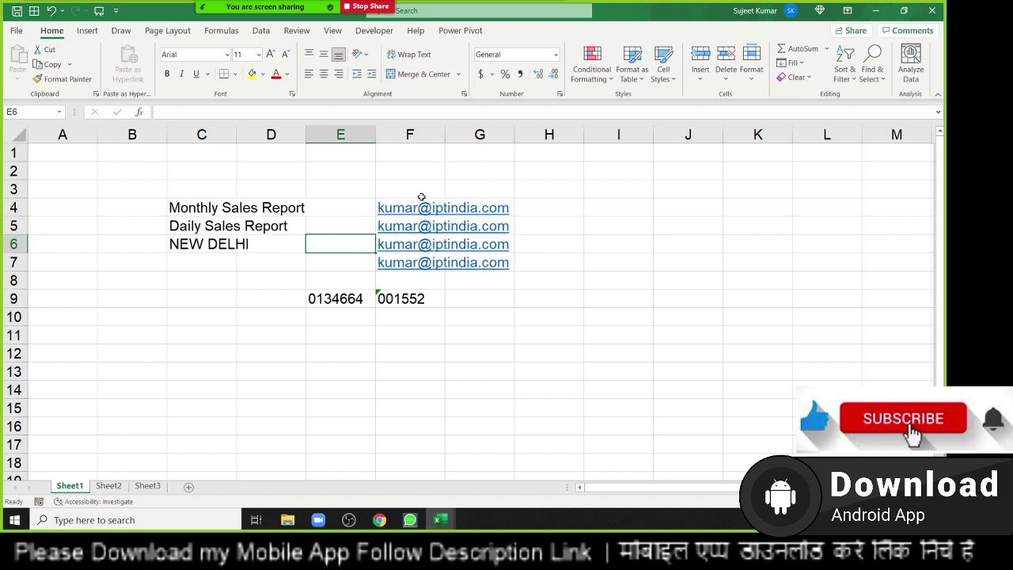
Remove the hyperlinks from the e-mails in F4:F7, then go to the File start screen.
key(Up)
key(Up)
key(Right)
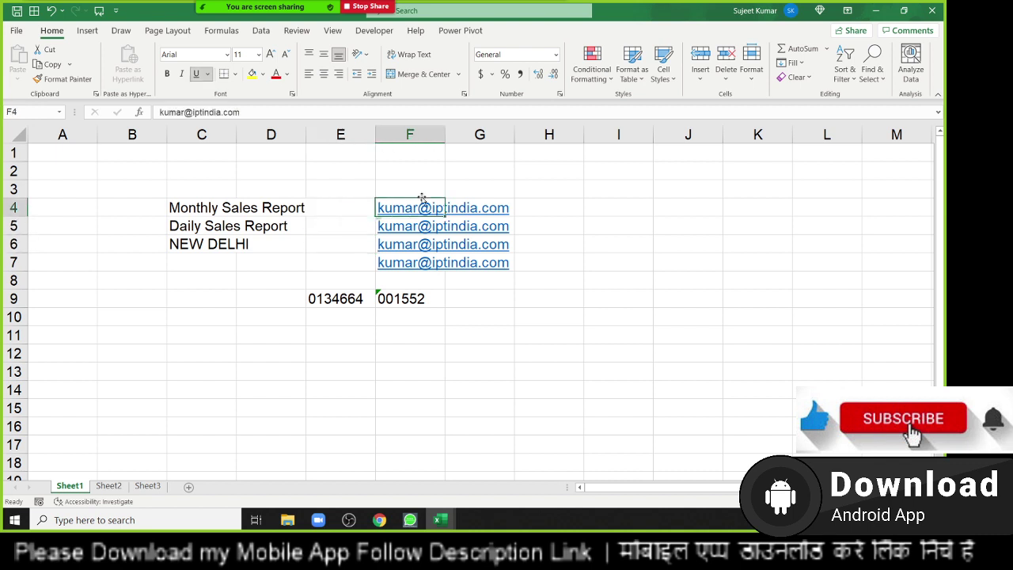
key(ctrl+shift+Down)
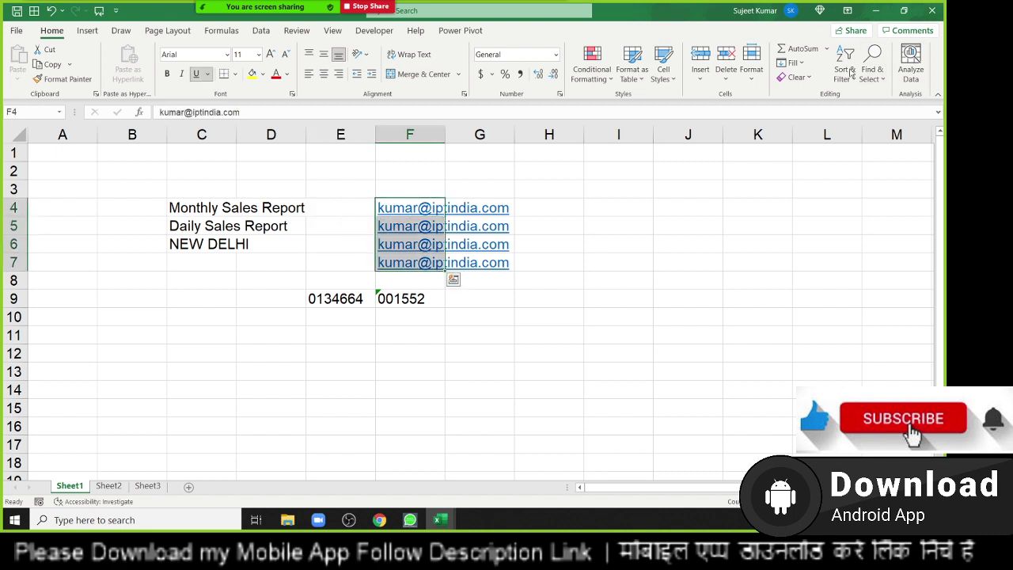
click(796, 76)
click(825, 186)
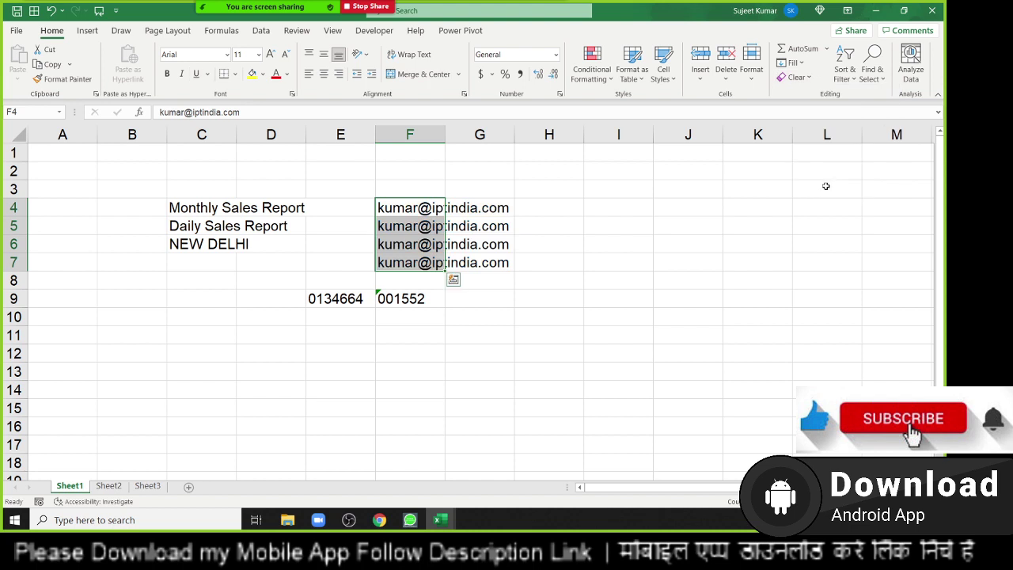
click(605, 189)
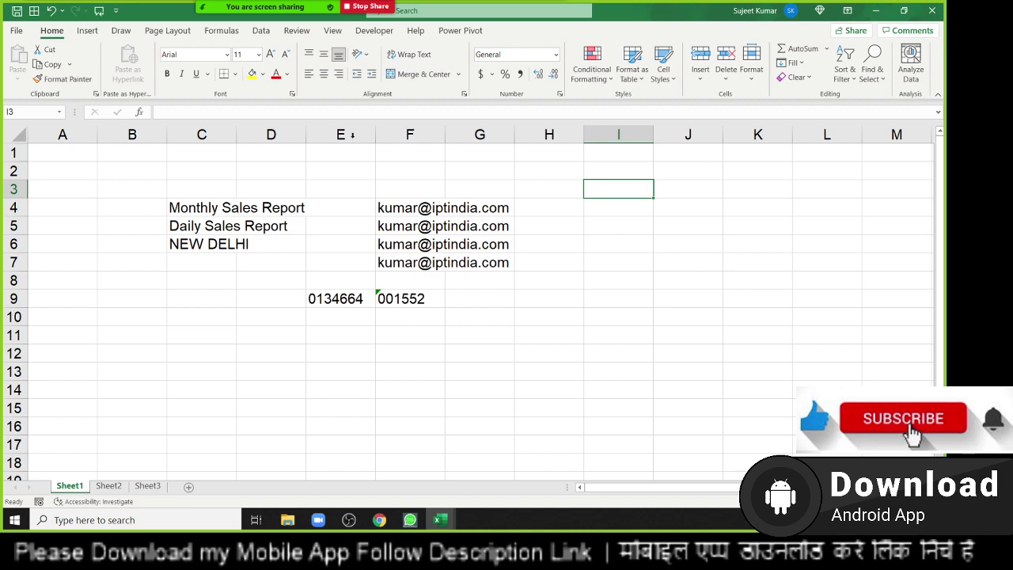
click(19, 31)
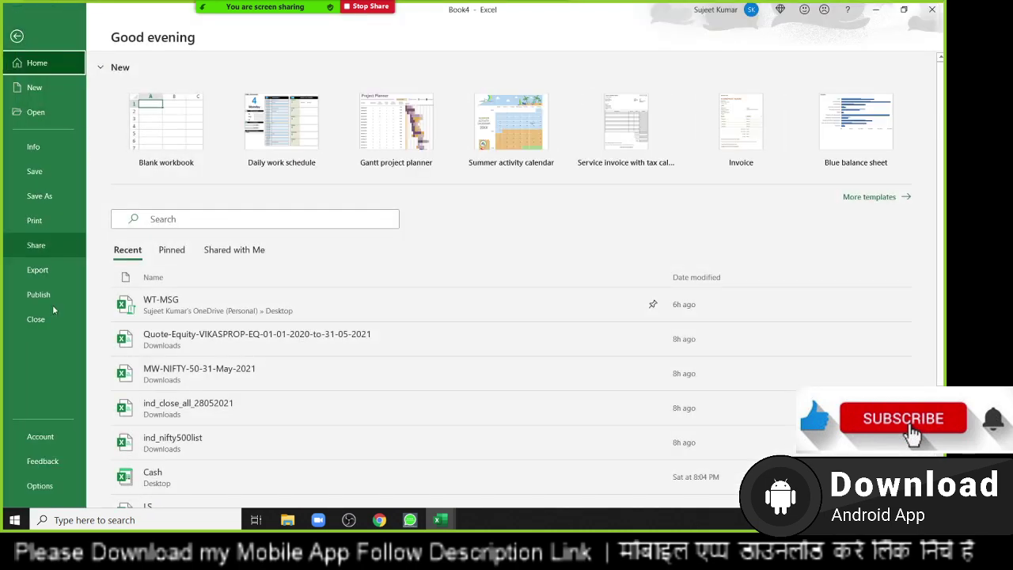
Review the AutoFormat As You Type tab under Proofing's AutoCorrect Options, then cancel it.
click(30, 485)
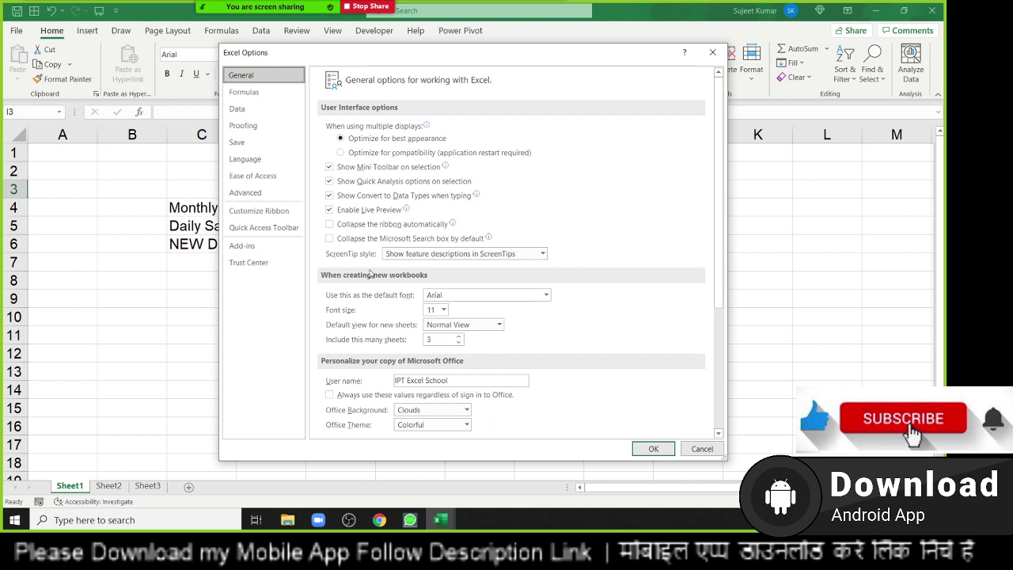
click(271, 124)
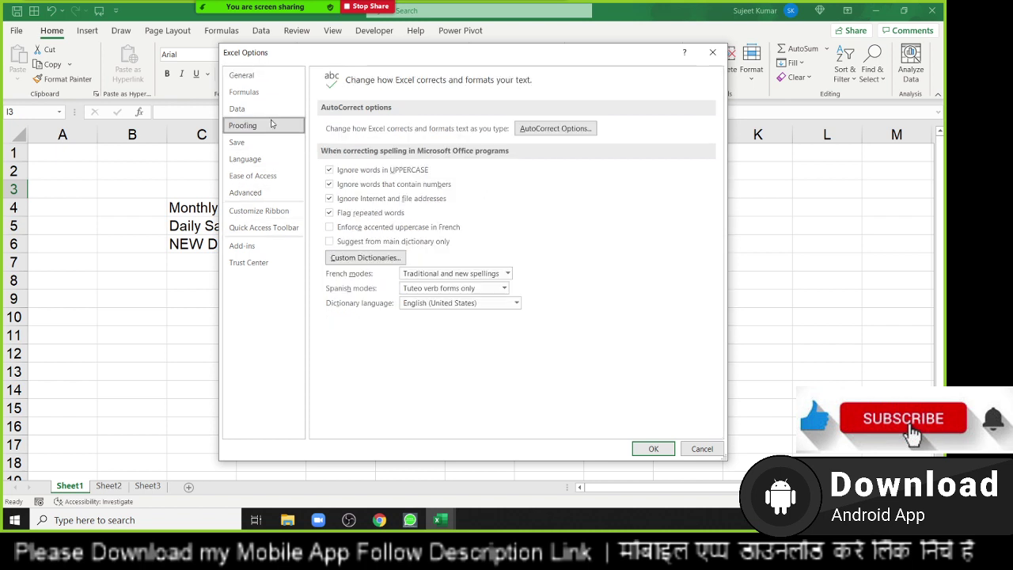
click(557, 129)
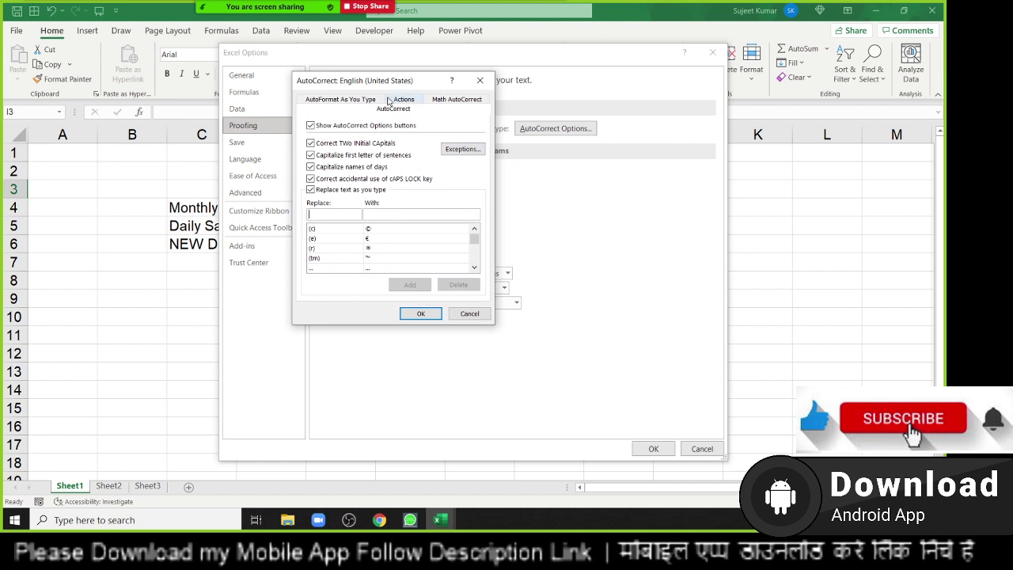
click(359, 103)
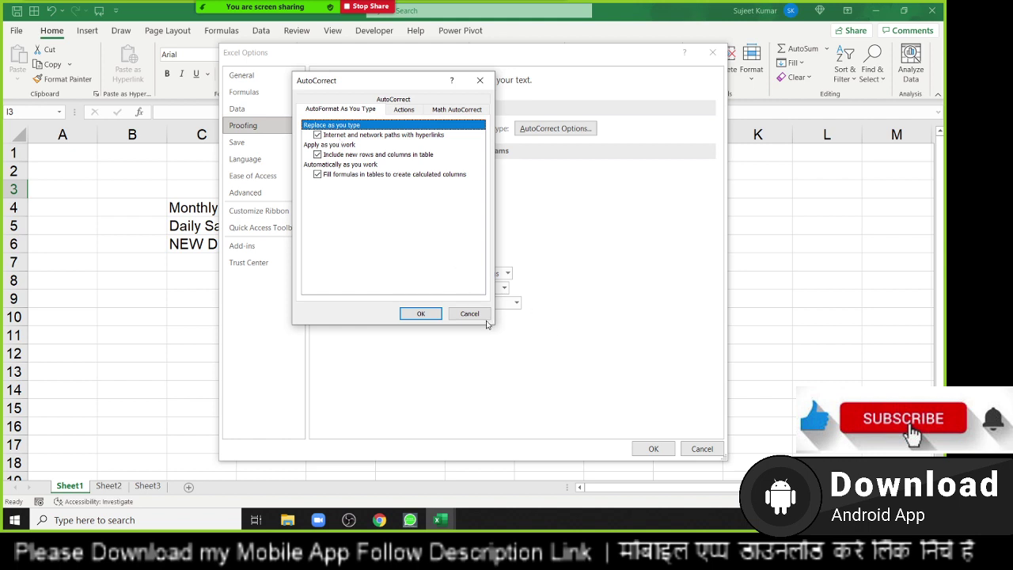
click(483, 315)
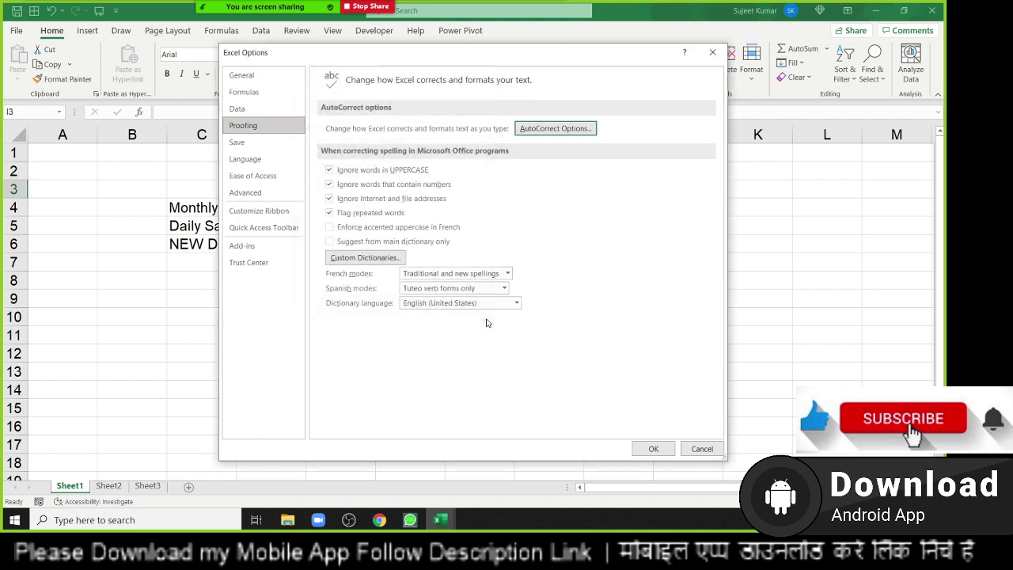
Check the Save page, leaving Excel Macro-Enabled Workbook as the default format, and select the local file path.
click(276, 141)
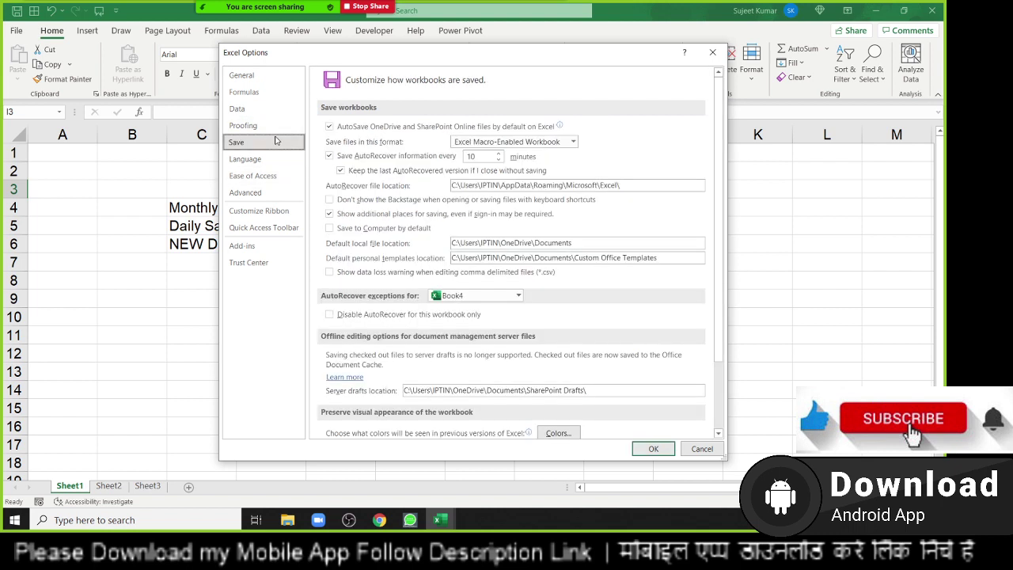
click(492, 144)
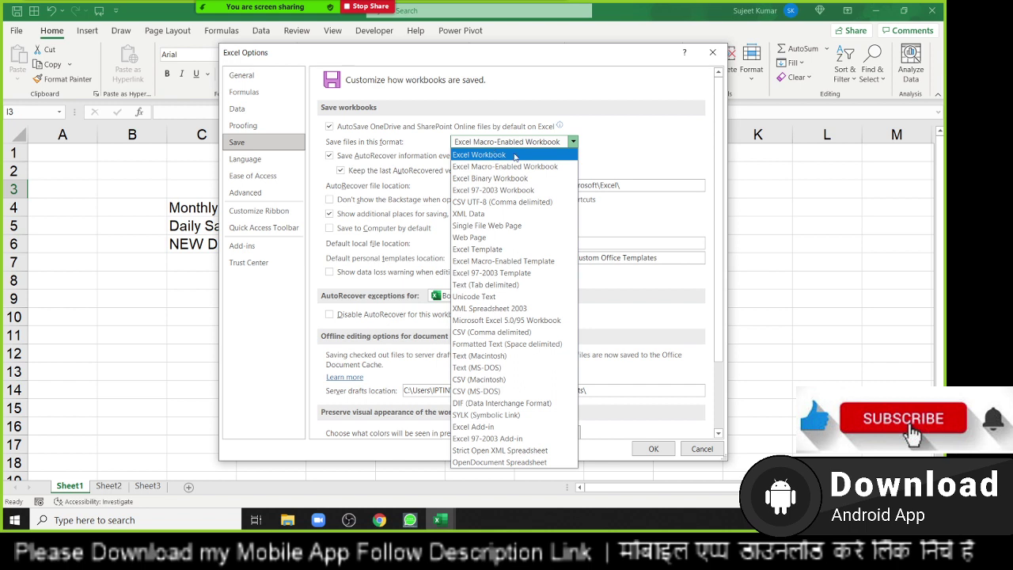
click(591, 159)
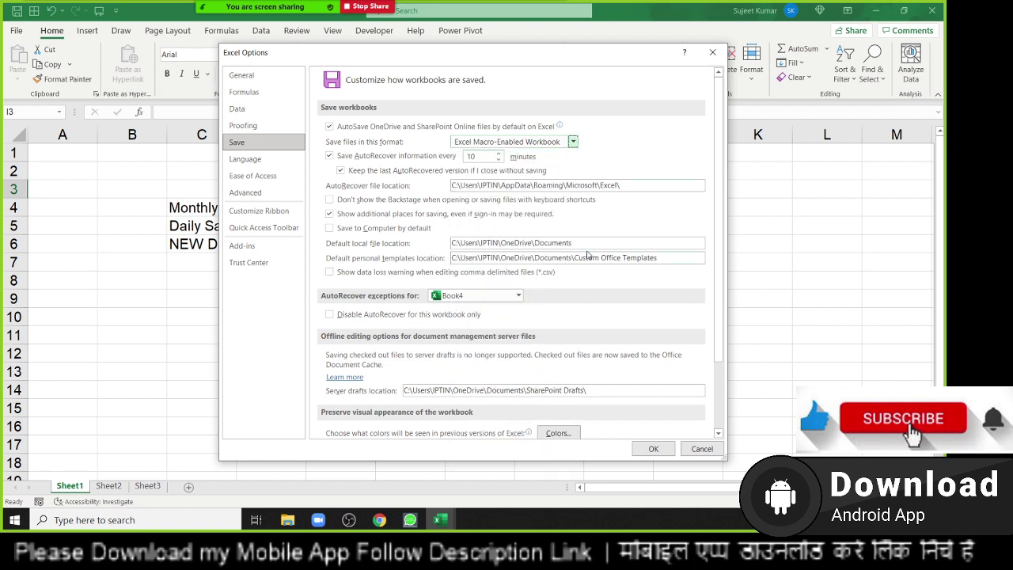
double_click(587, 244)
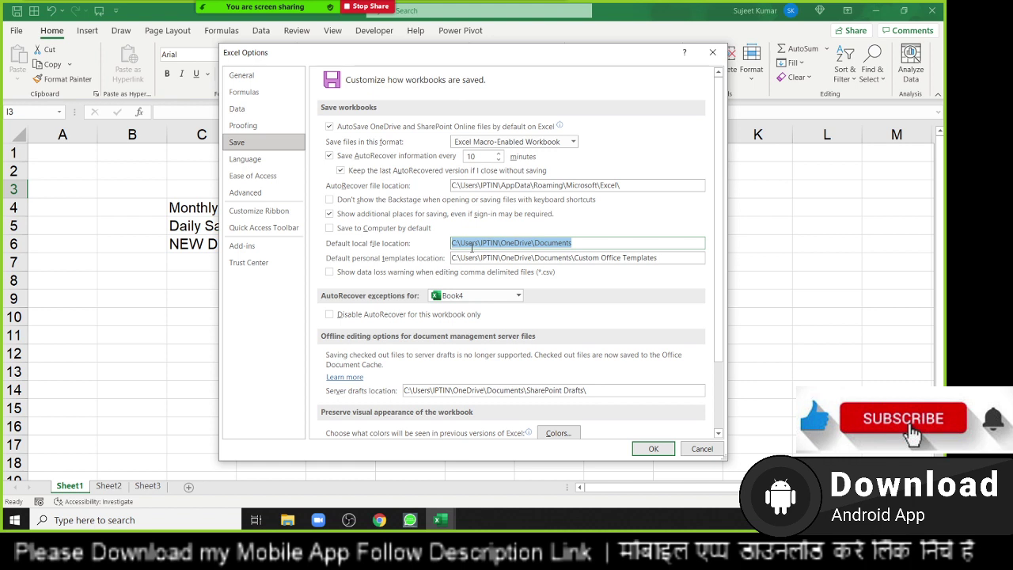
Step through the Language and Ease of Access pages to the Advanced page.
click(247, 159)
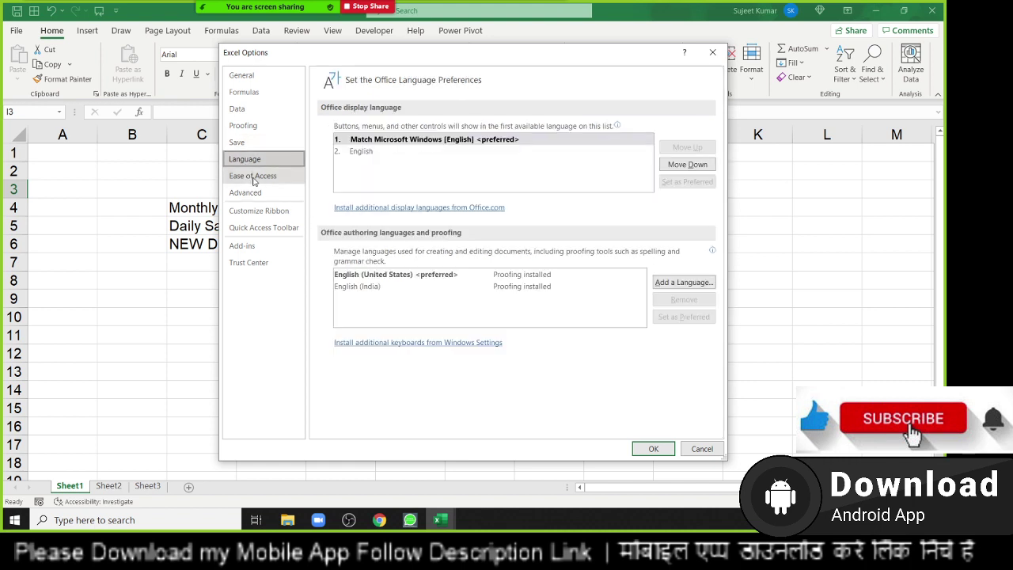
click(255, 181)
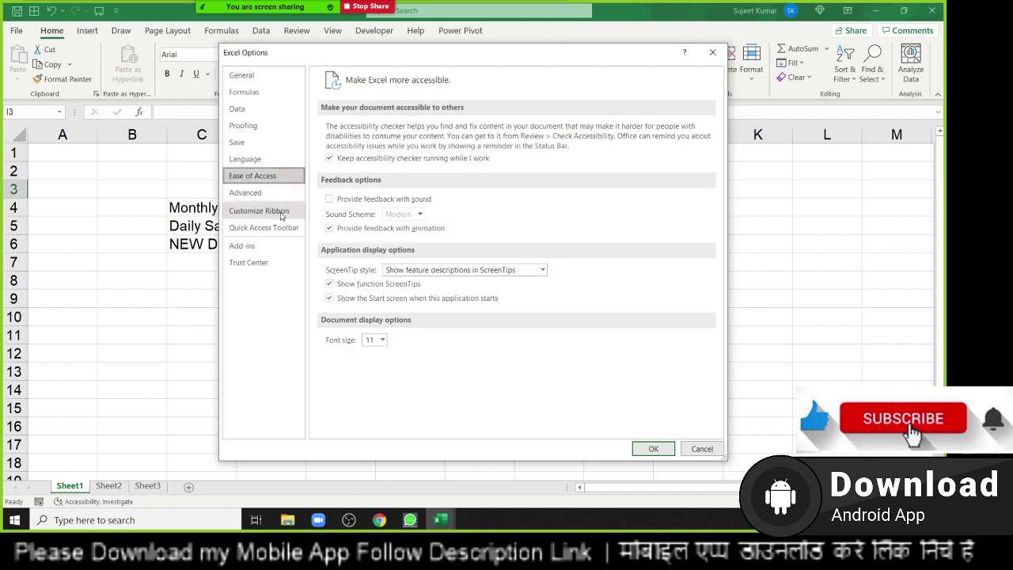
click(265, 198)
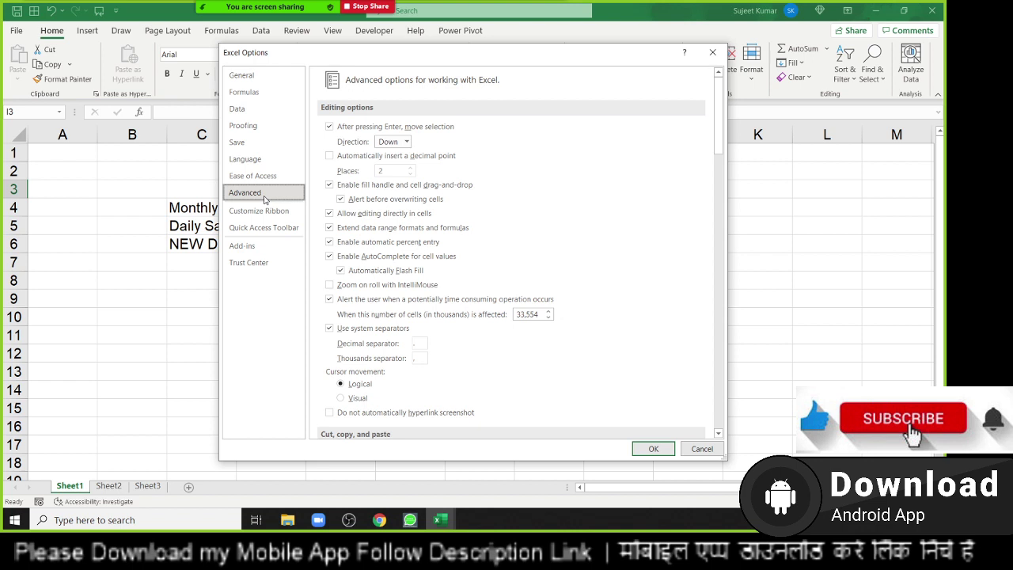
Keep the after-Enter direction as Down and drag Excel Options left to reveal columns I–M.
click(406, 142)
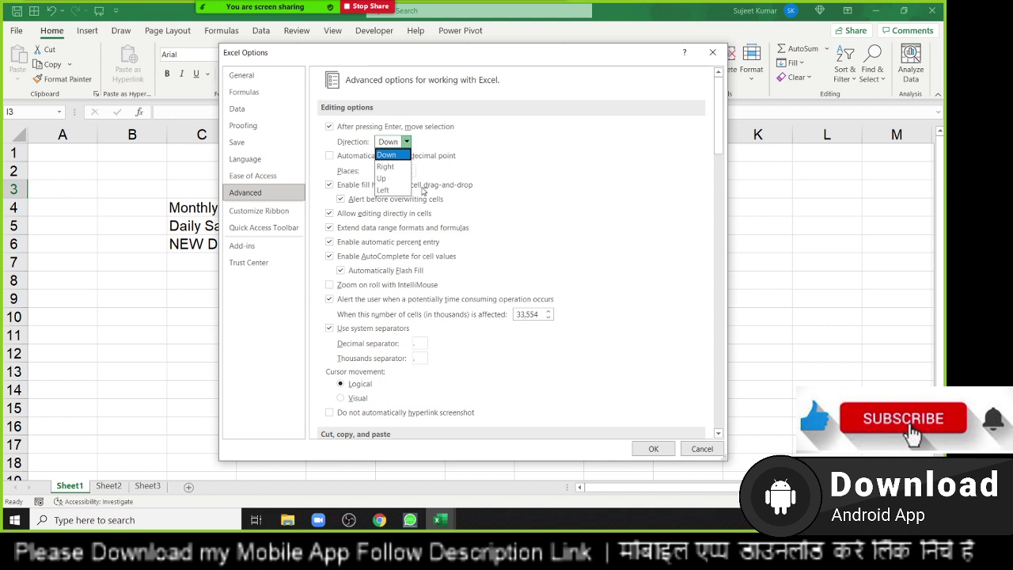
click(622, 217)
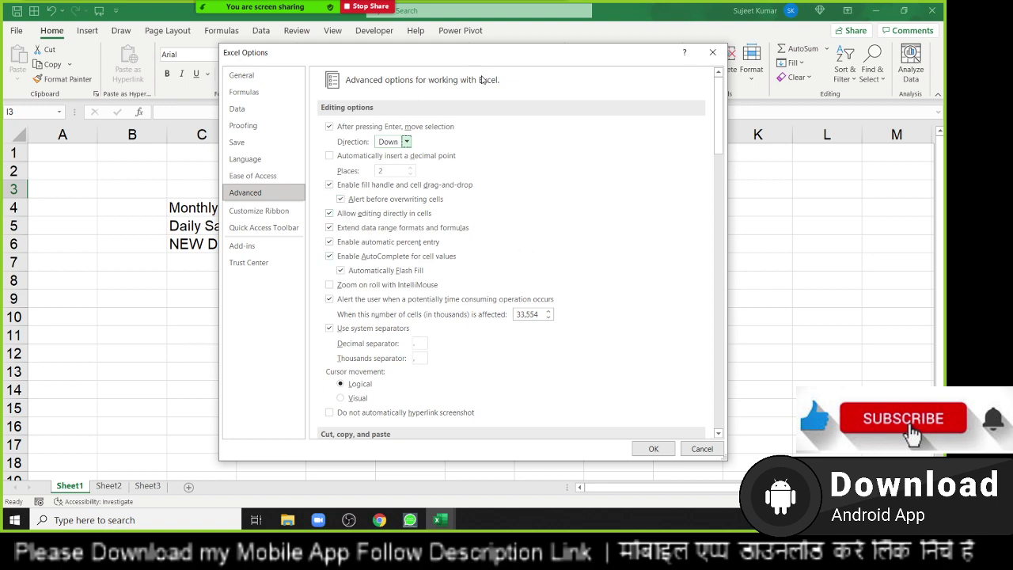
drag(490, 54, 706, 50)
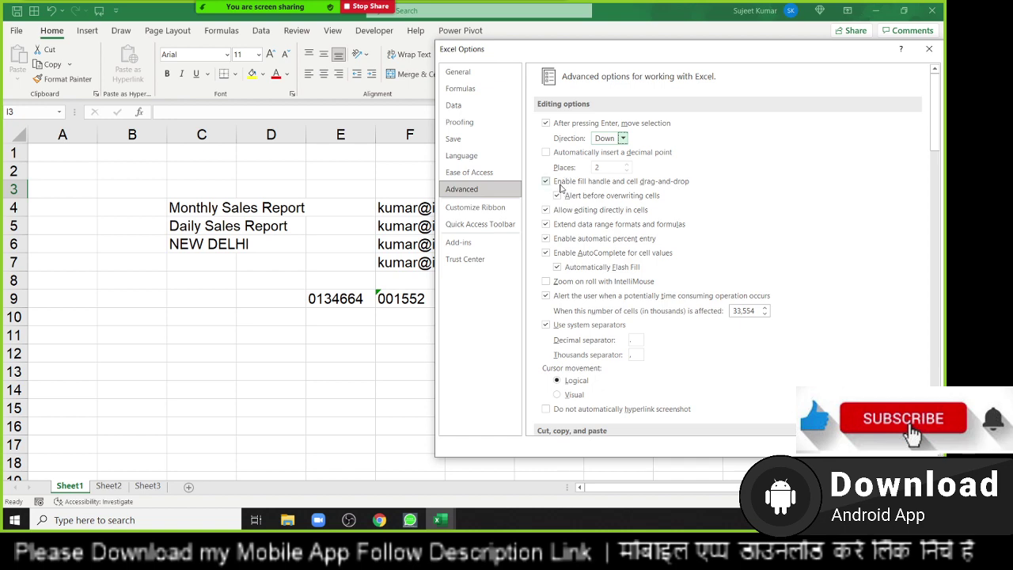
drag(649, 49, 276, 25)
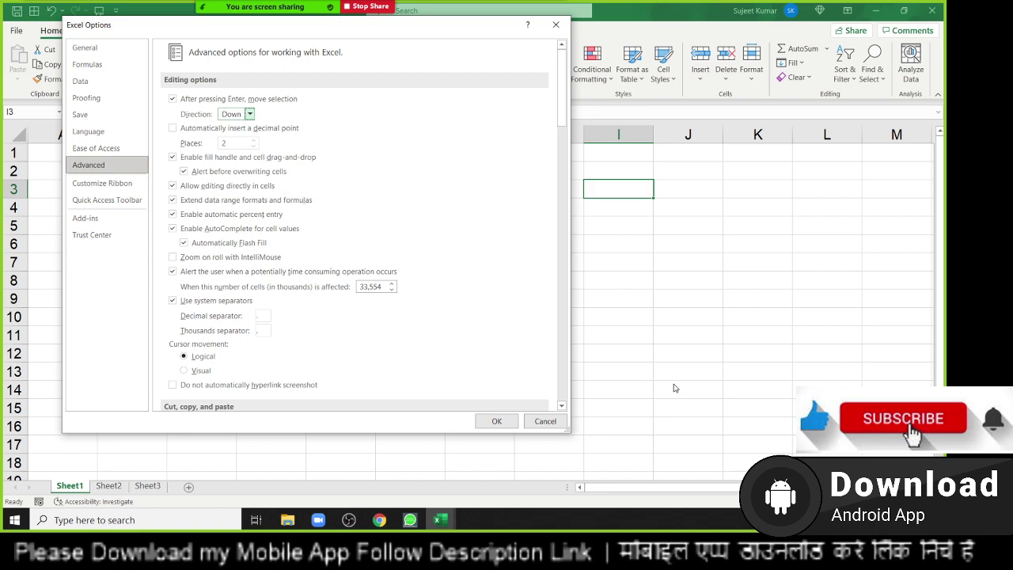
Scroll the Advanced pane down to the workbook and worksheet display options.
scroll(266, 301, down, 3)
scroll(265, 301, down, 2)
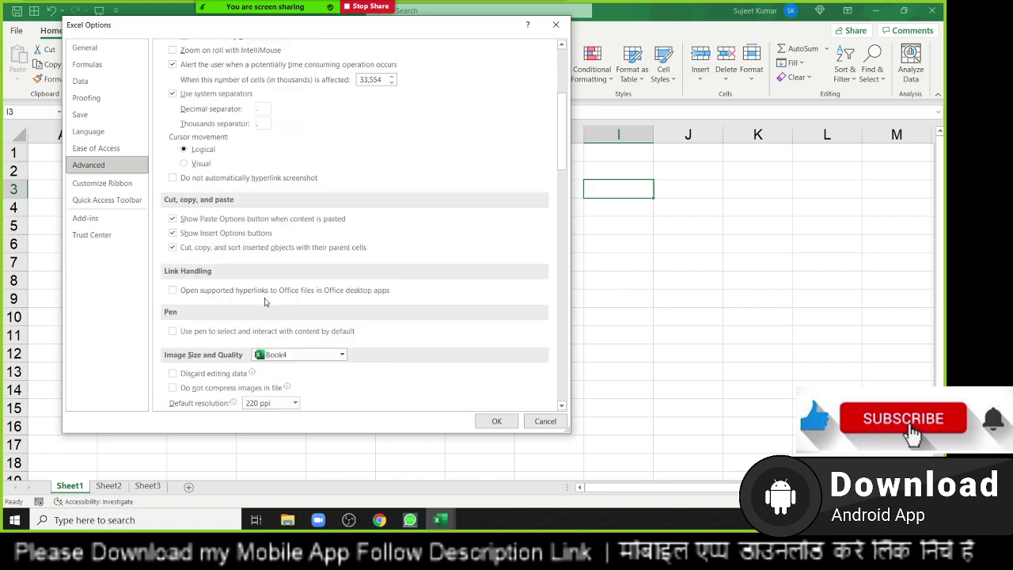
scroll(265, 301, down, 3)
scroll(265, 302, down, 2)
scroll(270, 314, down, 3)
scroll(270, 313, down, 3)
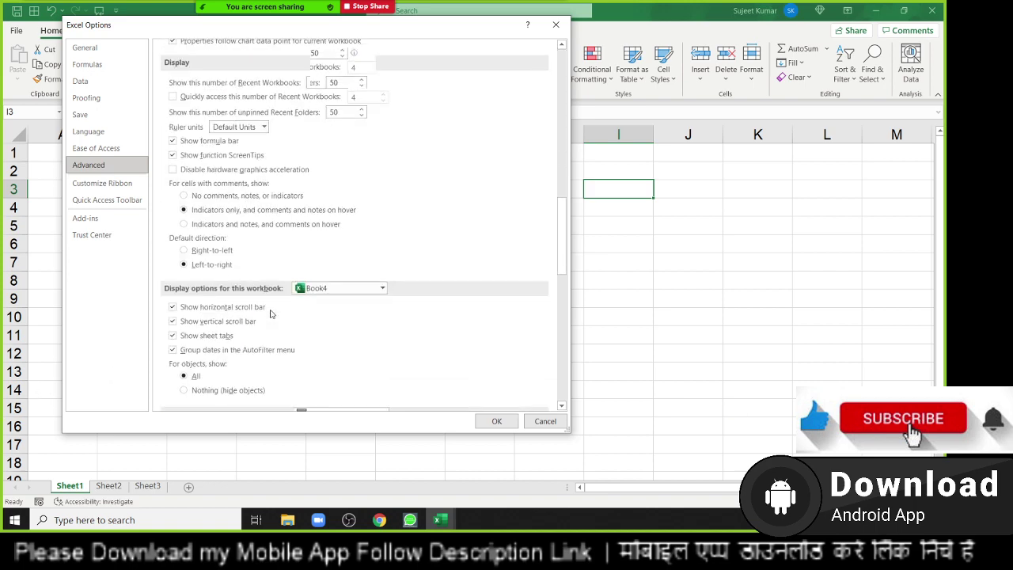
scroll(270, 314, down, 2)
scroll(270, 313, down, 2)
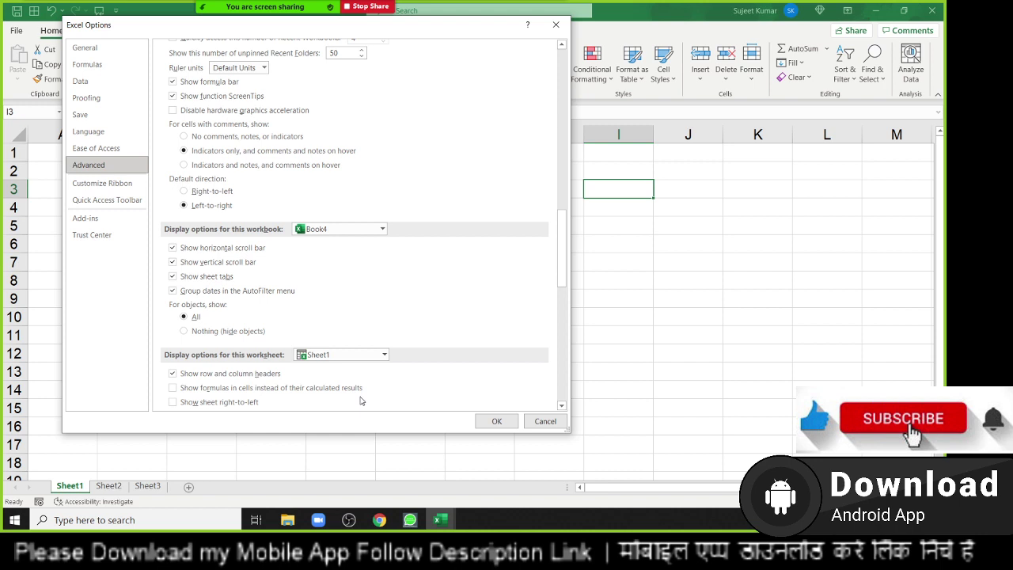
Scroll to the General section, dismiss the meeting notification, and open Edit Custom Lists.
scroll(255, 188, down, 3)
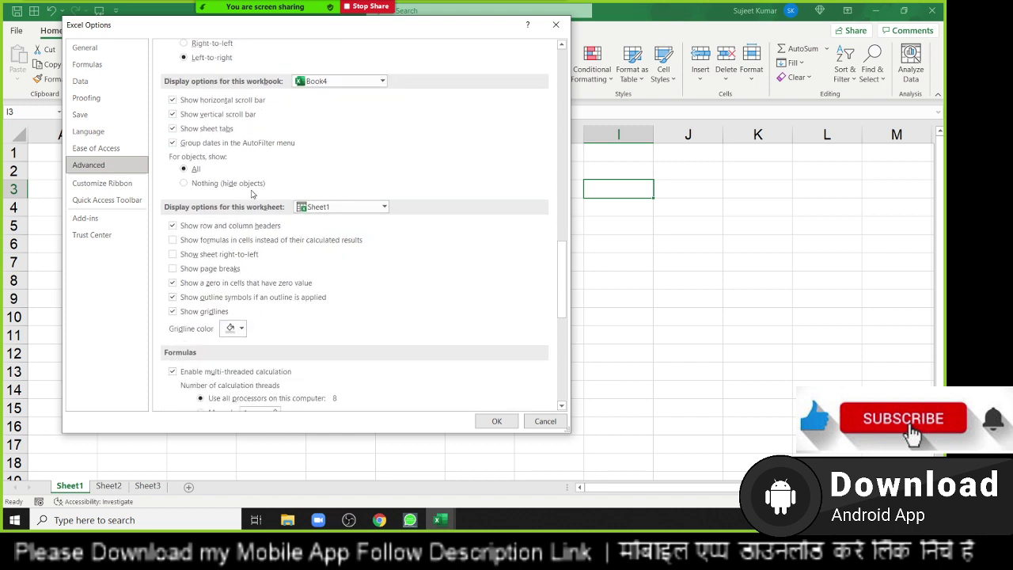
scroll(253, 196, down, 2)
scroll(255, 200, down, 1)
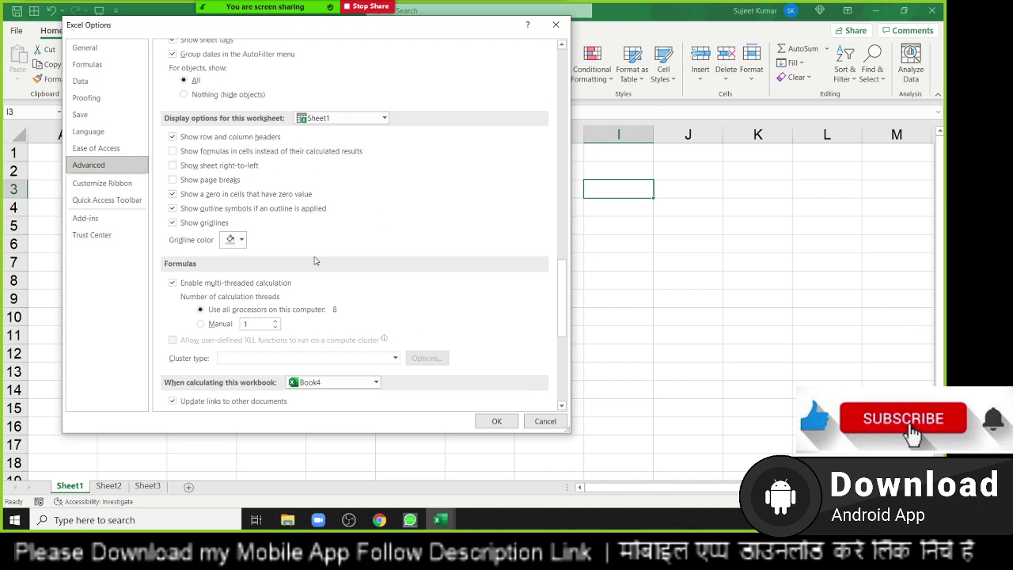
scroll(314, 261, down, 4)
scroll(312, 259, down, 6)
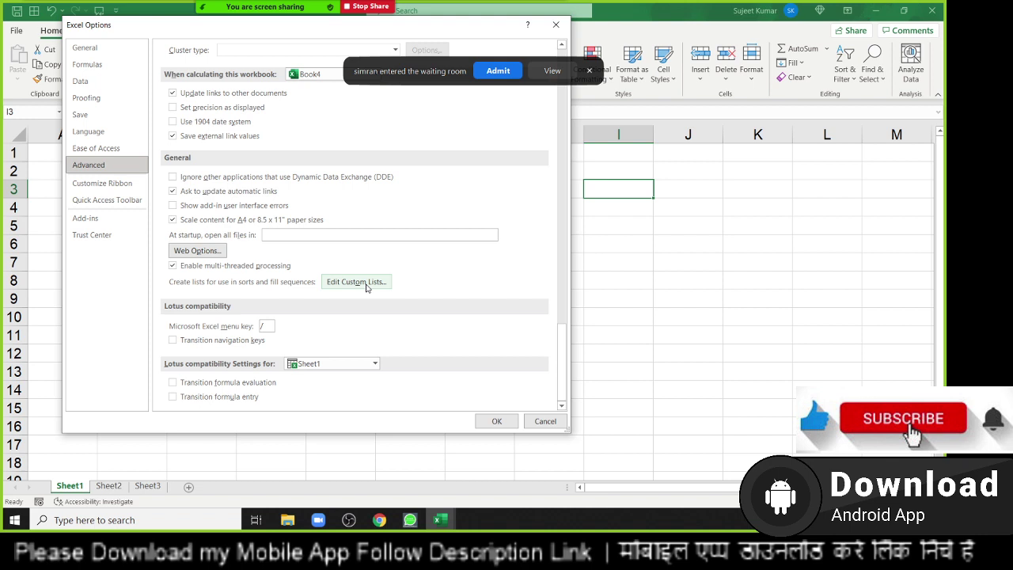
click(589, 70)
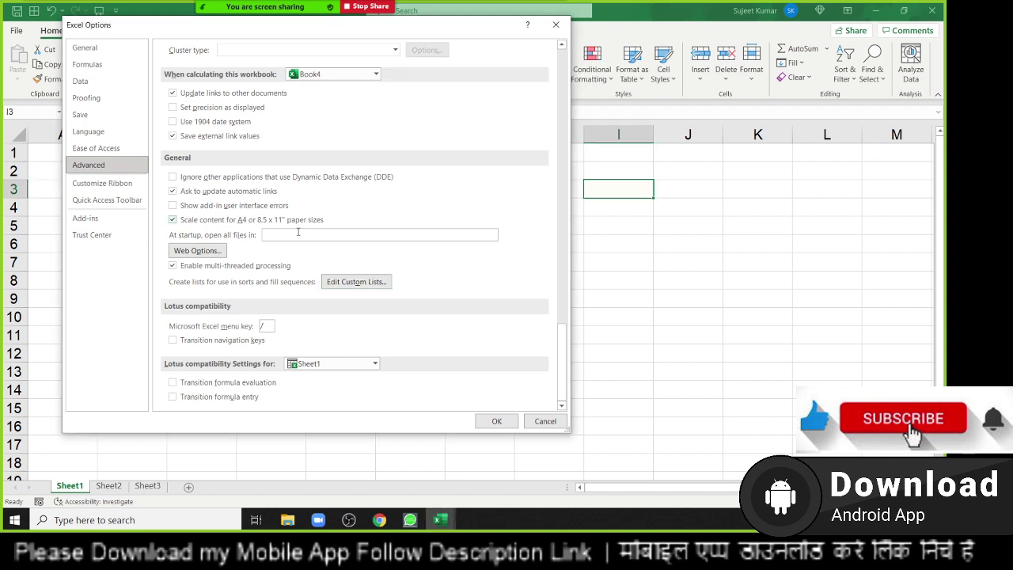
click(345, 289)
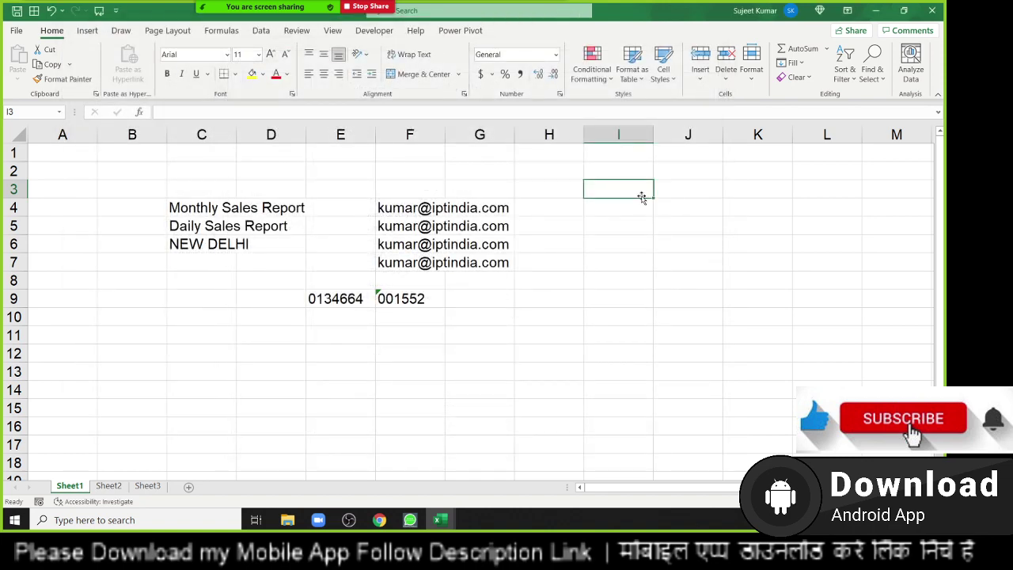
Enter the first name in I3 and drag its fill handle to I8 to fill the custom name list.
text(Puja)
key(Return)
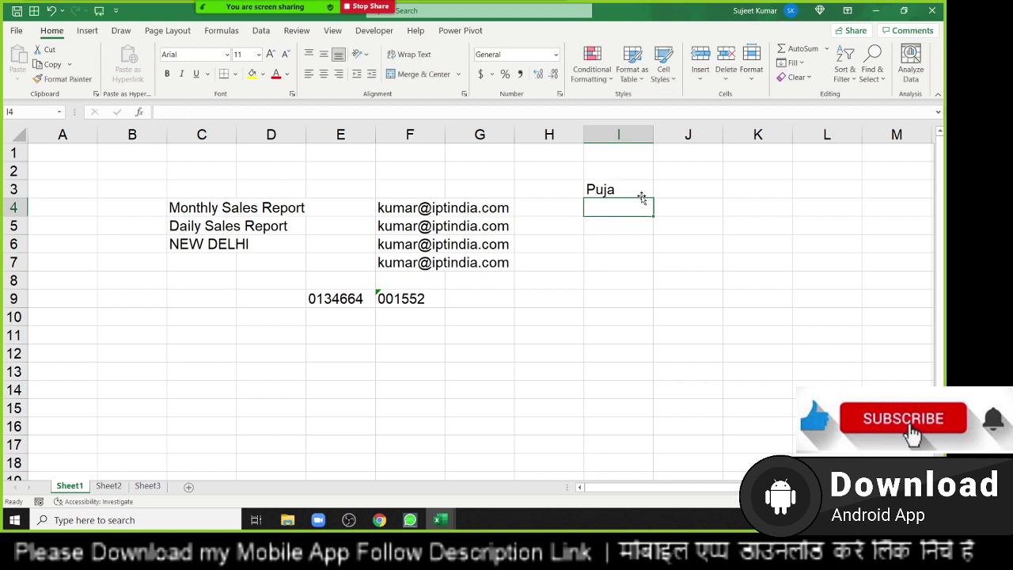
click(642, 183)
drag(654, 197, 659, 296)
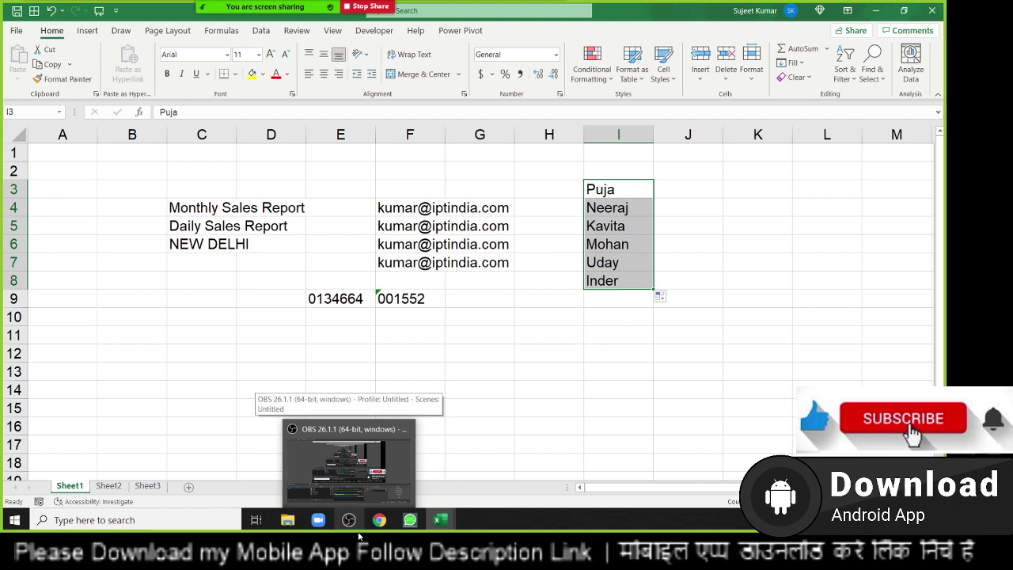
mouse_move(380, 520)
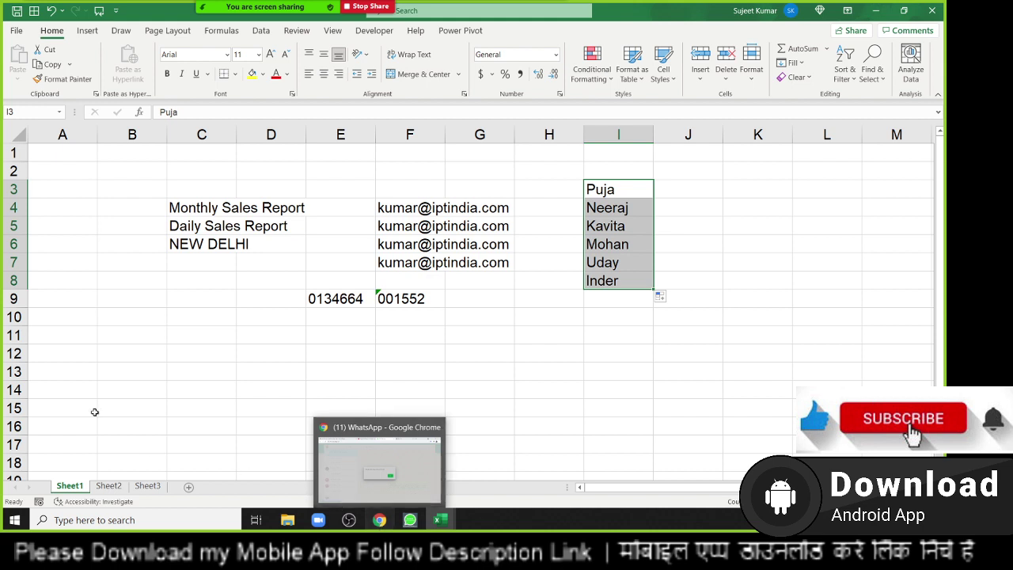
Open Excel Options on the Advanced page, scrolled down to the General custom lists setting.
click(16, 32)
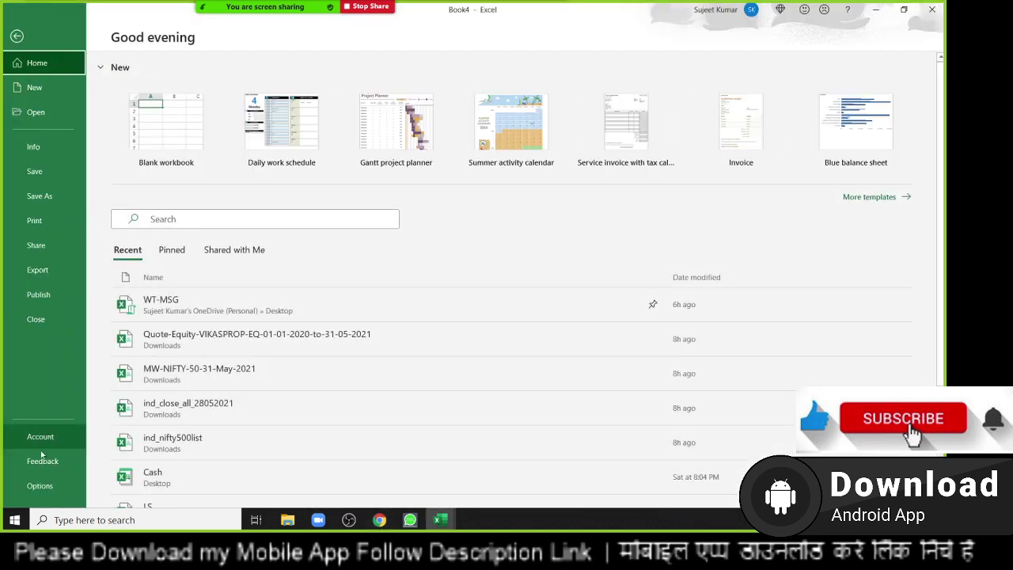
click(34, 485)
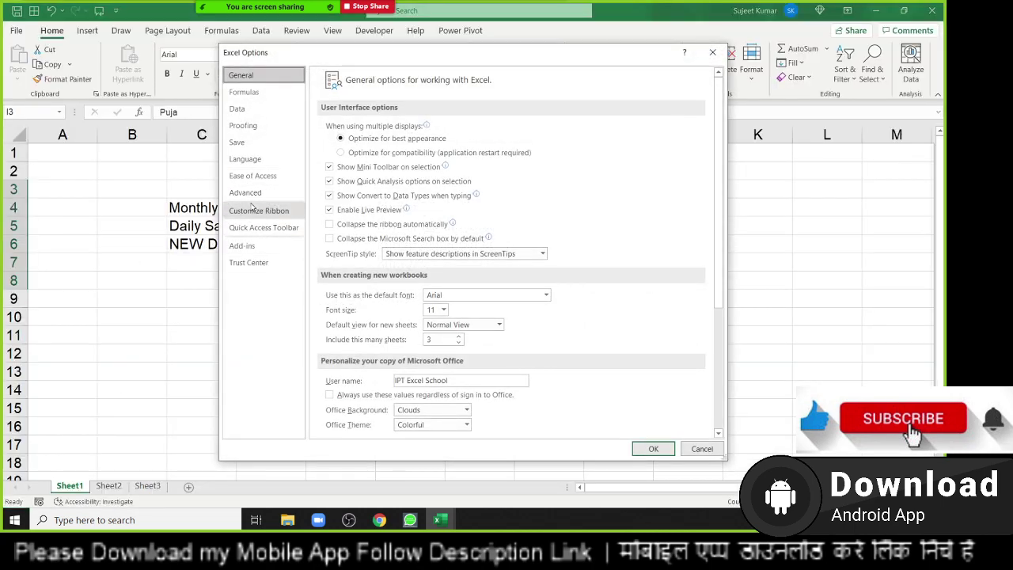
click(246, 192)
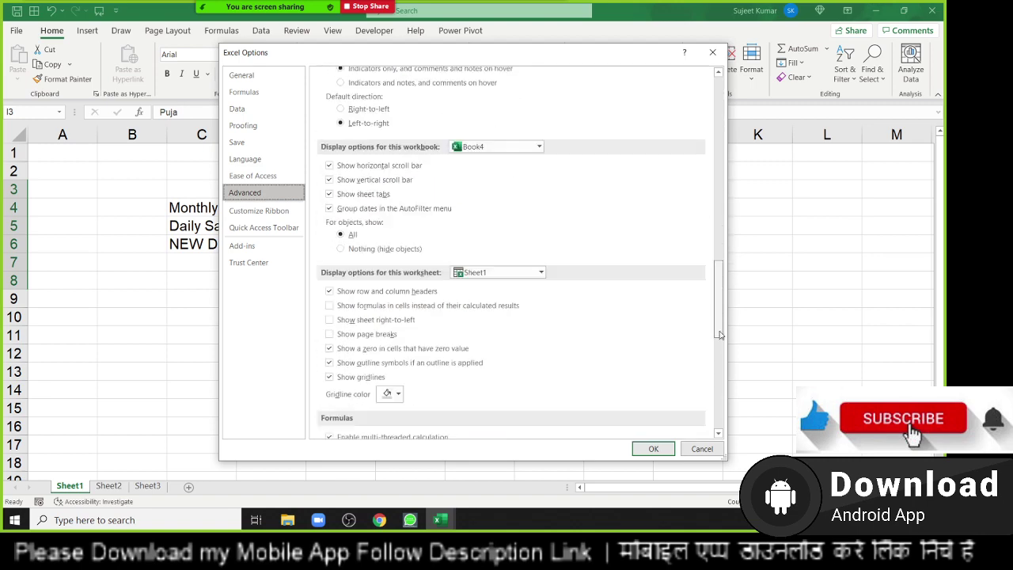
drag(721, 146, 720, 392)
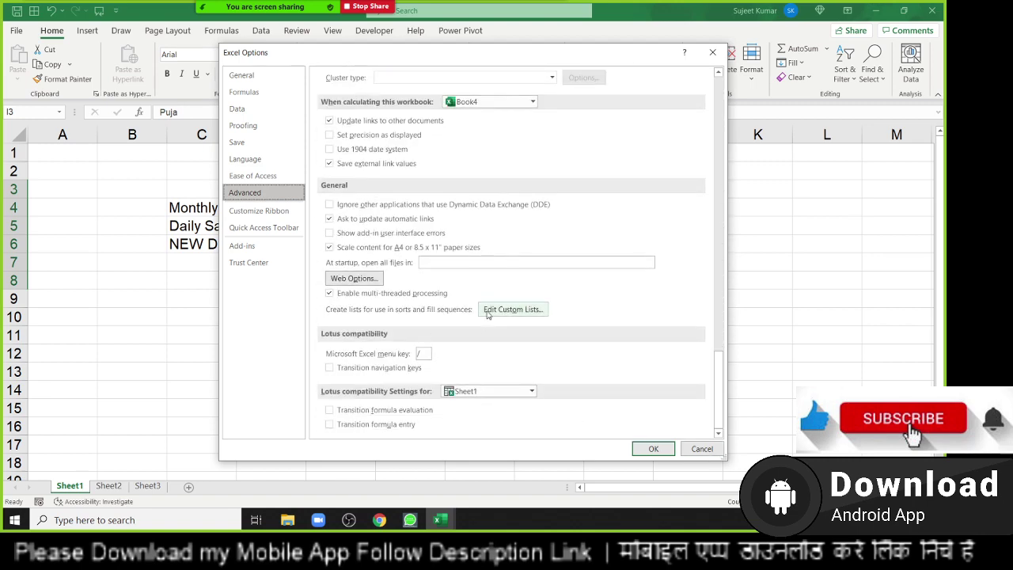
click(512, 309)
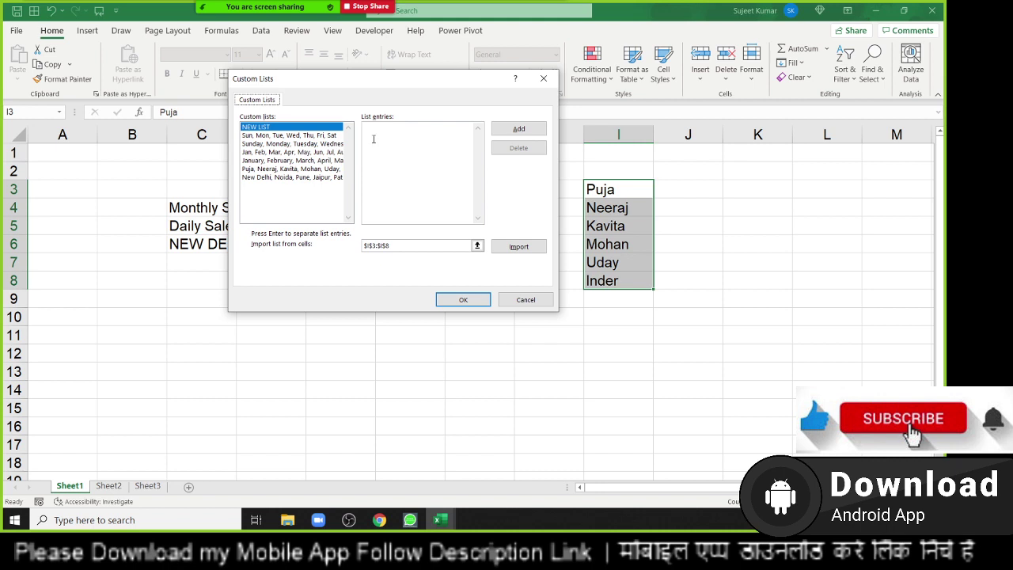
click(311, 178)
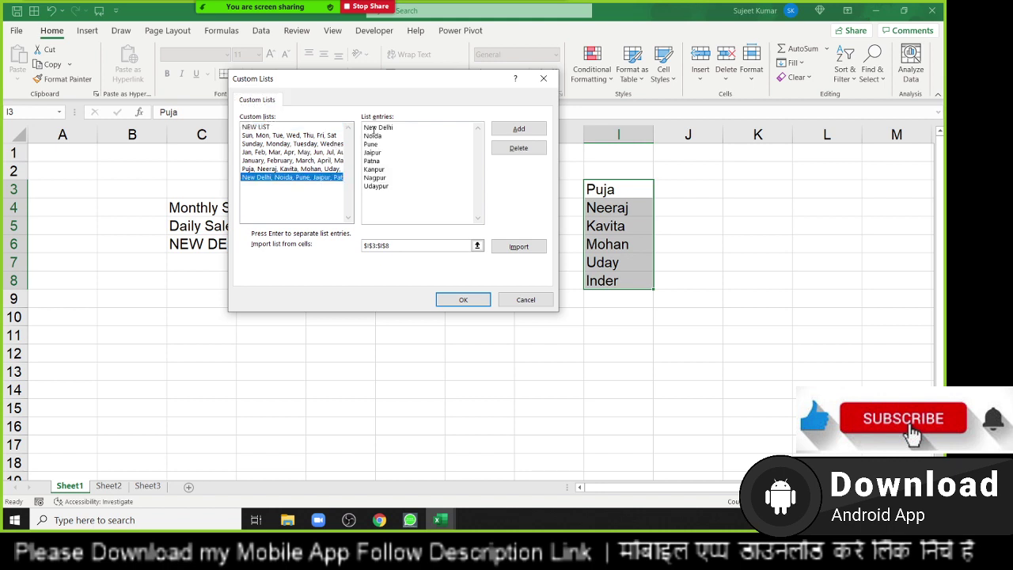
click(293, 128)
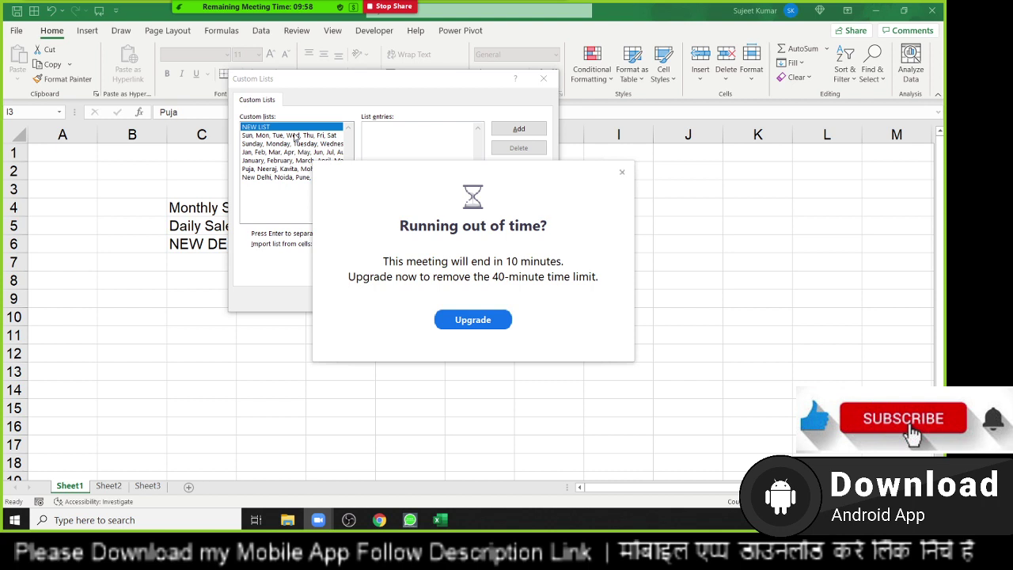
click(622, 173)
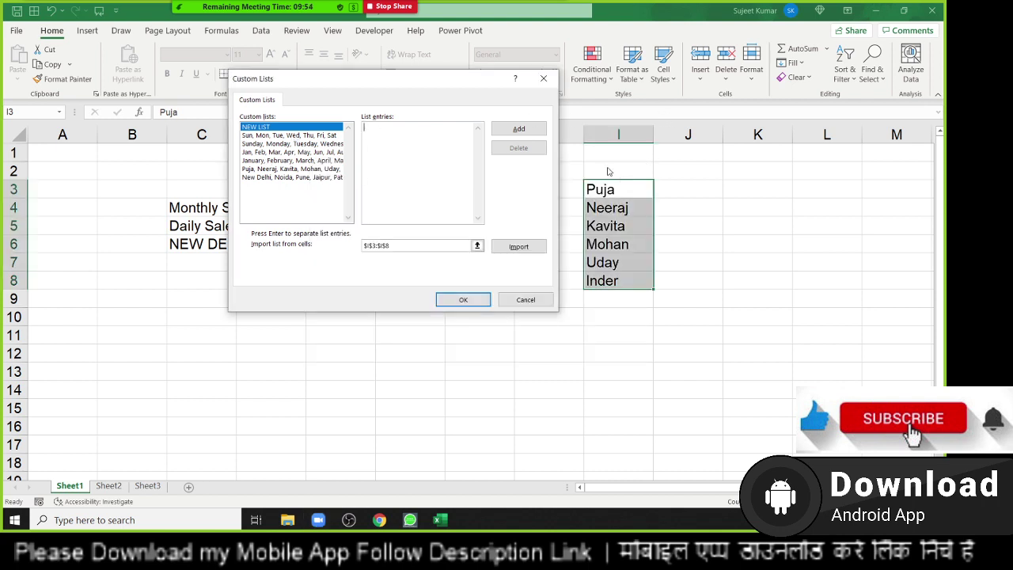
click(543, 78)
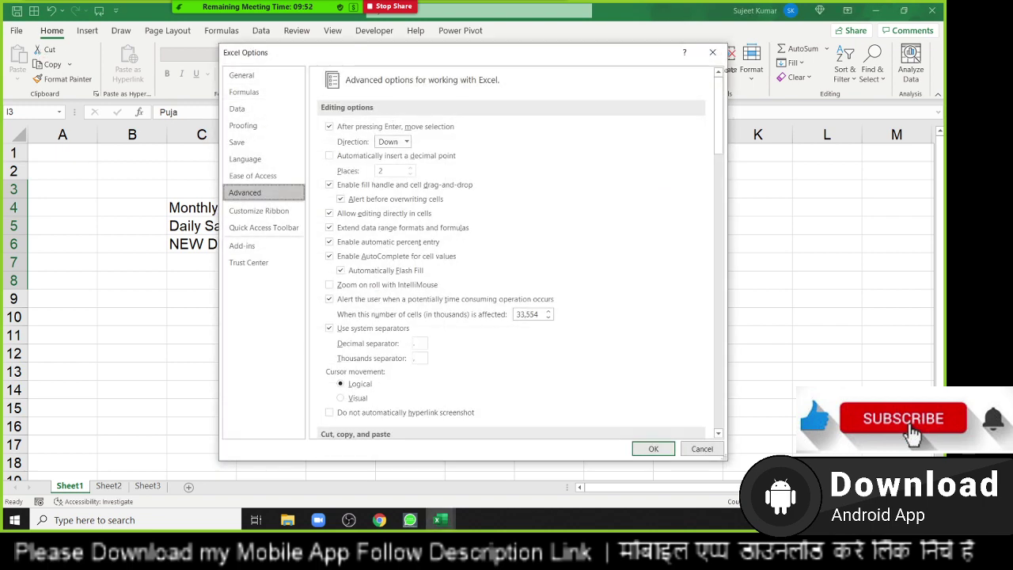
Close Excel Options, start a Custom Sort using a Custom List order, then cancel it.
click(714, 53)
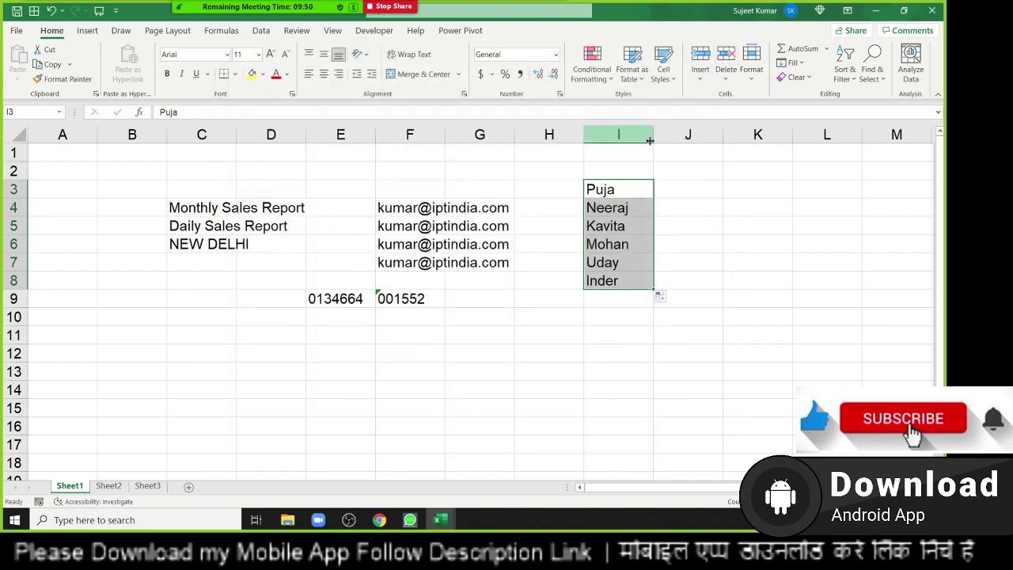
click(842, 73)
click(861, 131)
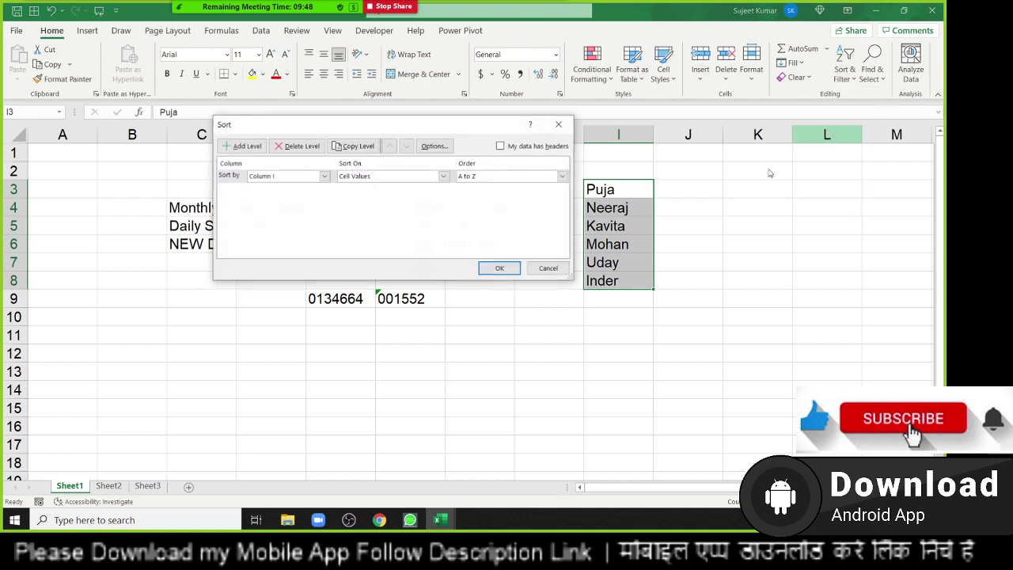
click(562, 176)
click(523, 208)
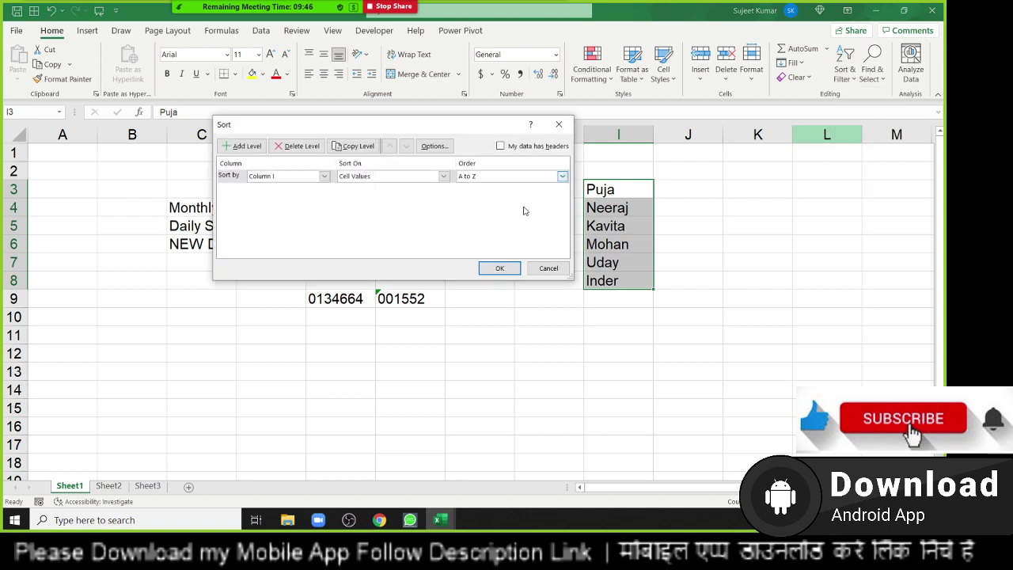
key(Escape)
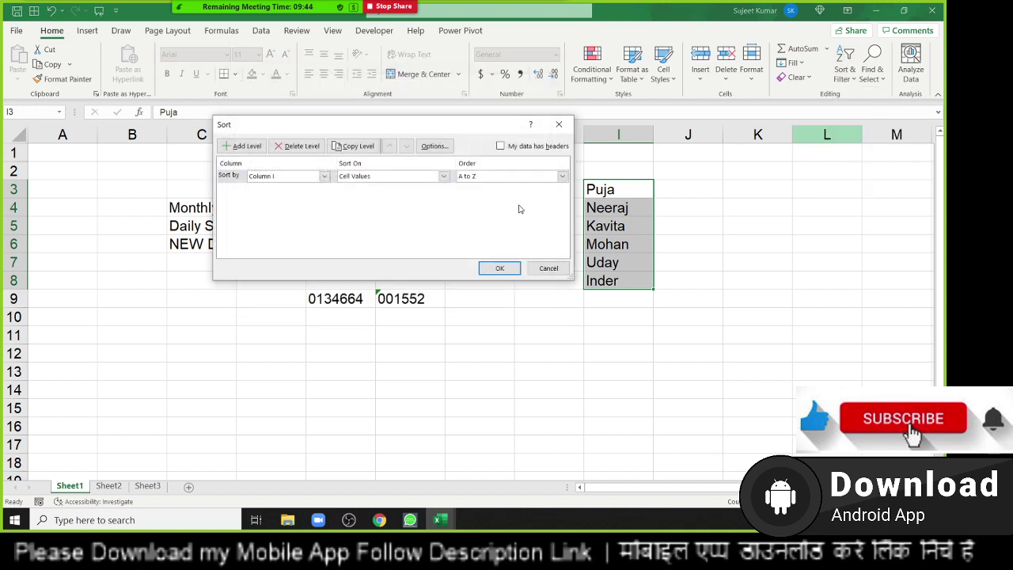
key(Escape)
Dismiss the save prompt and bring up the File start page.
click(17, 11)
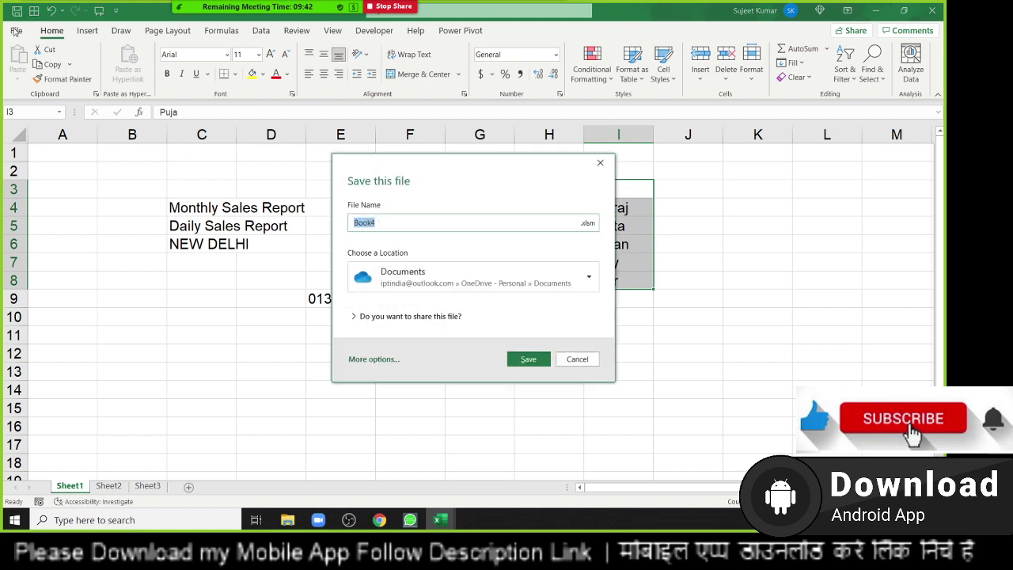
key(Escape)
click(14, 33)
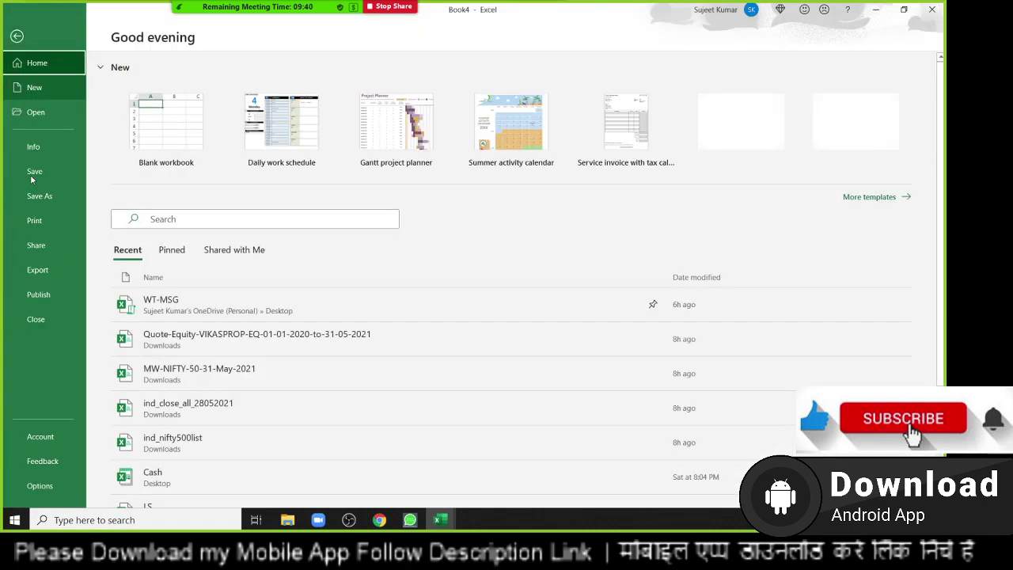
On the Customize Ribbon page, collapse Home and list Commands Not in the Ribbon.
click(29, 491)
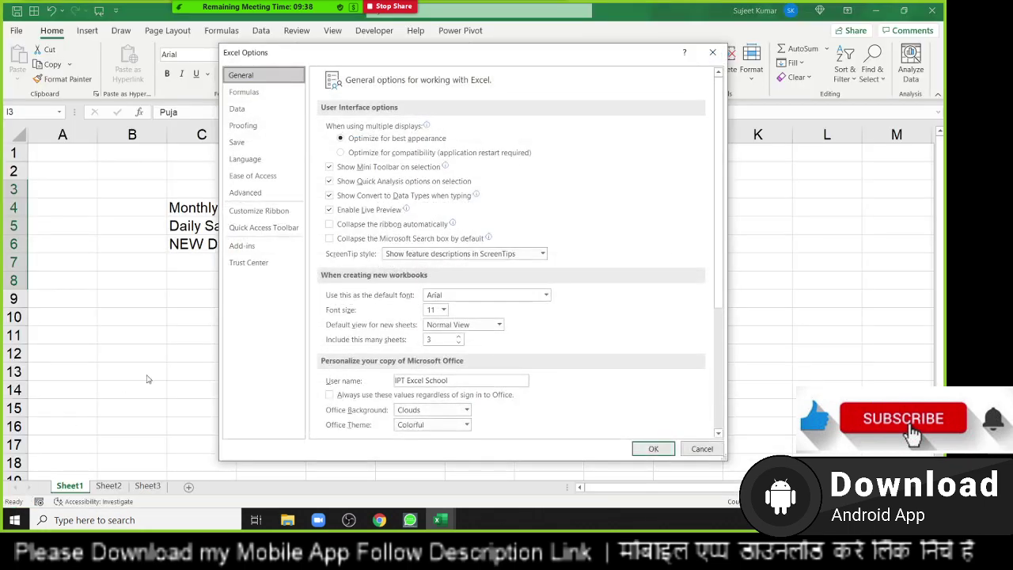
click(256, 216)
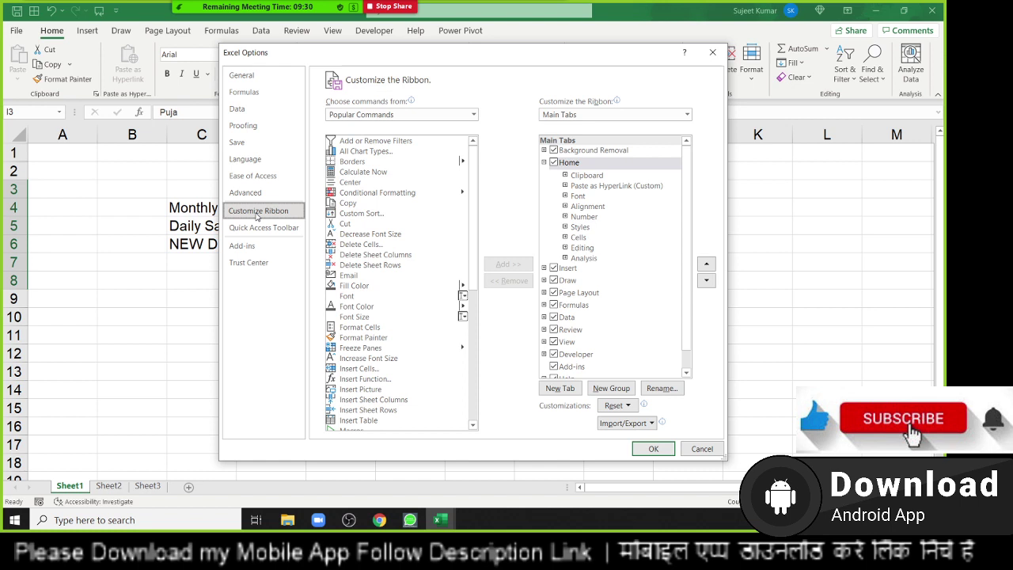
click(545, 163)
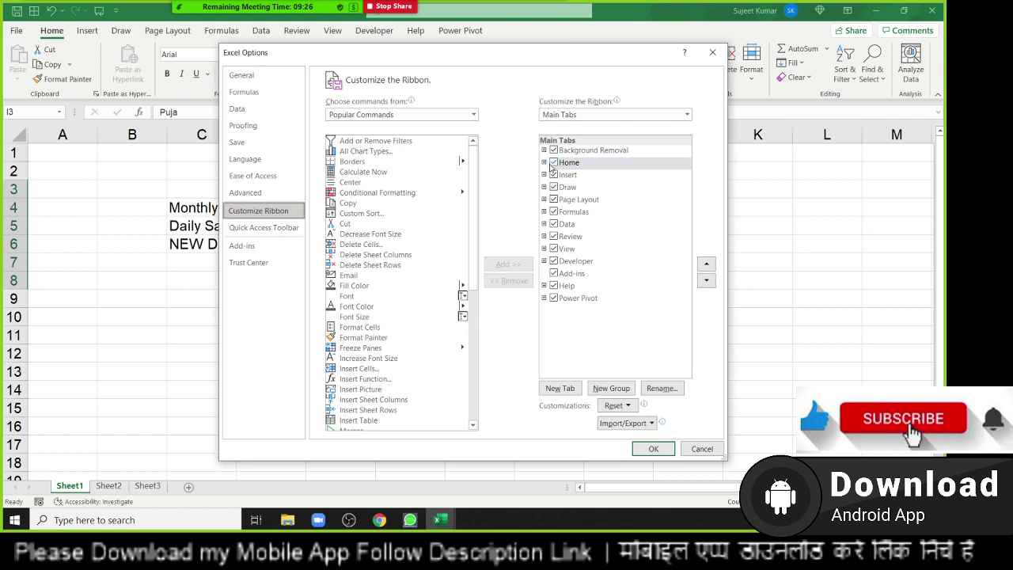
click(357, 116)
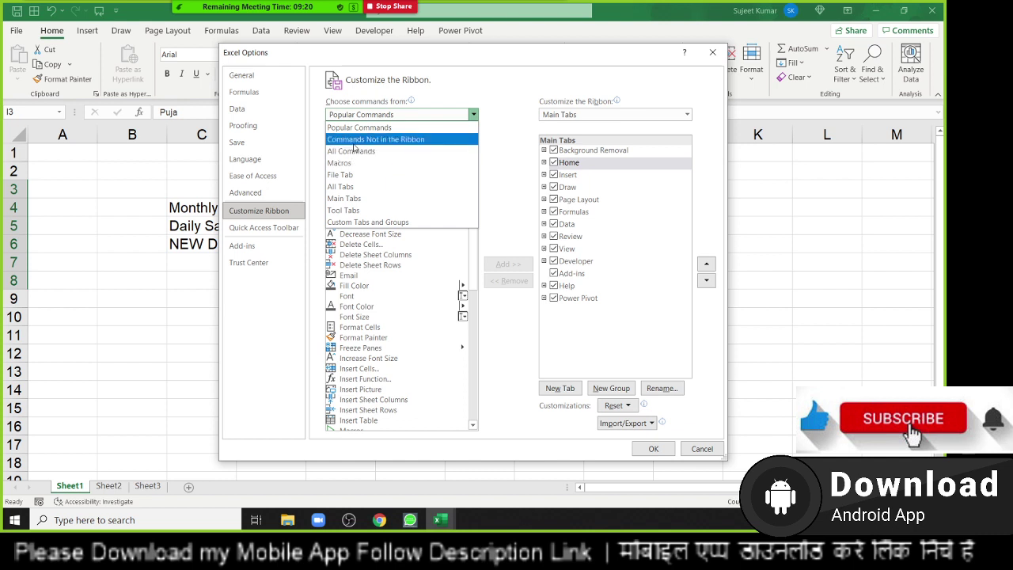
click(354, 141)
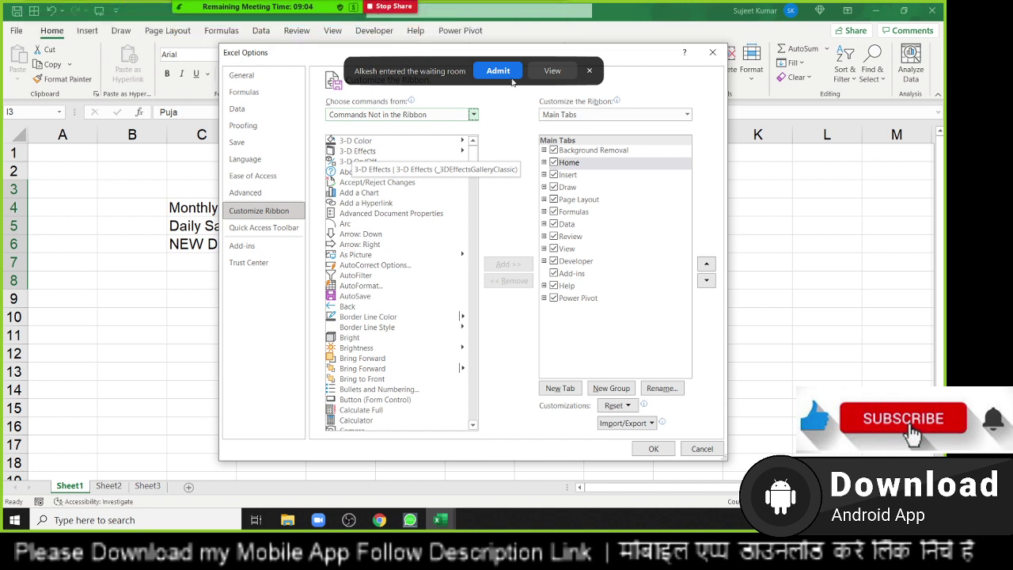
click(589, 72)
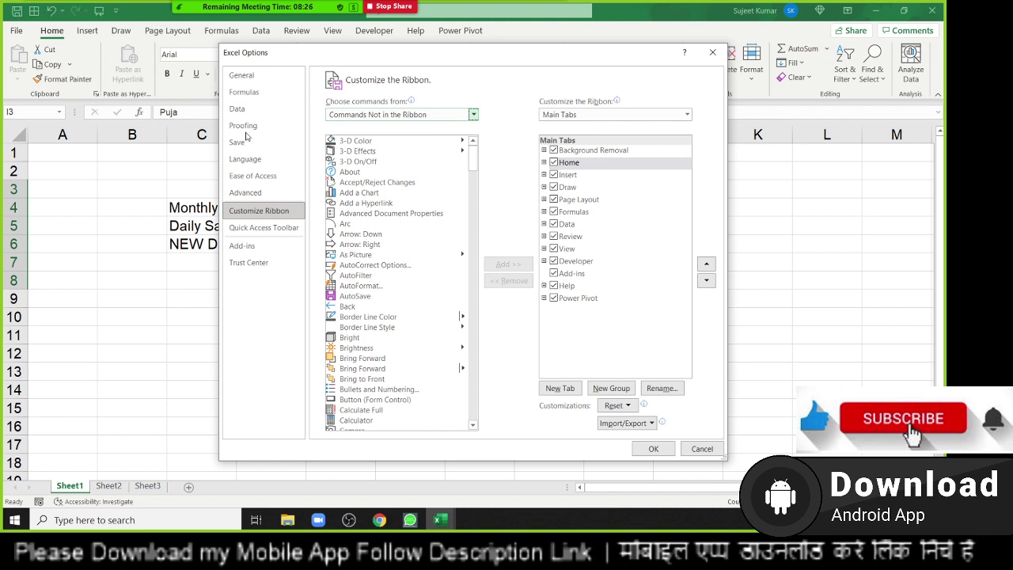
On the Quick Access Toolbar page, keep Popular Commands, select All Borders, and close Options.
click(267, 229)
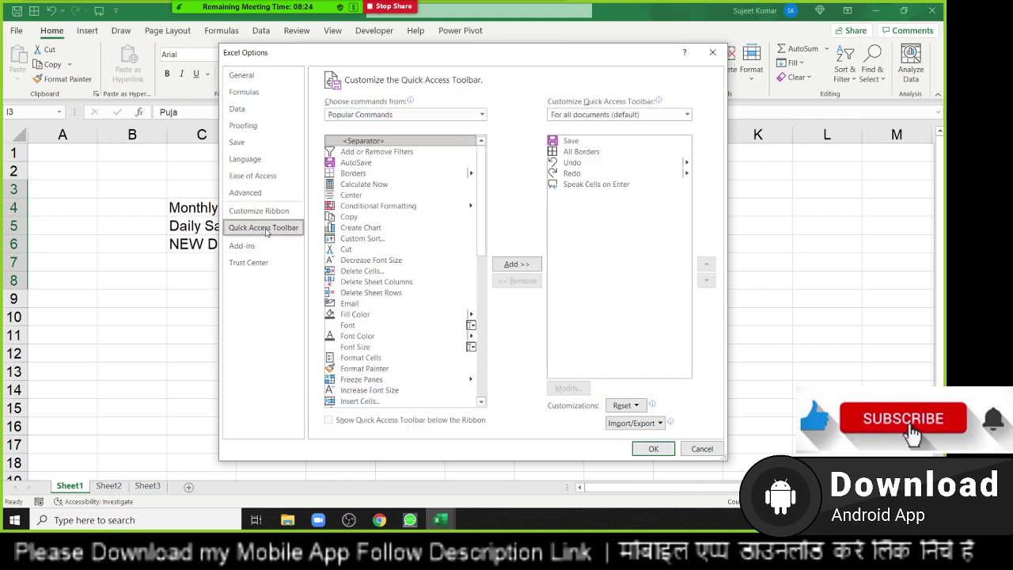
click(380, 115)
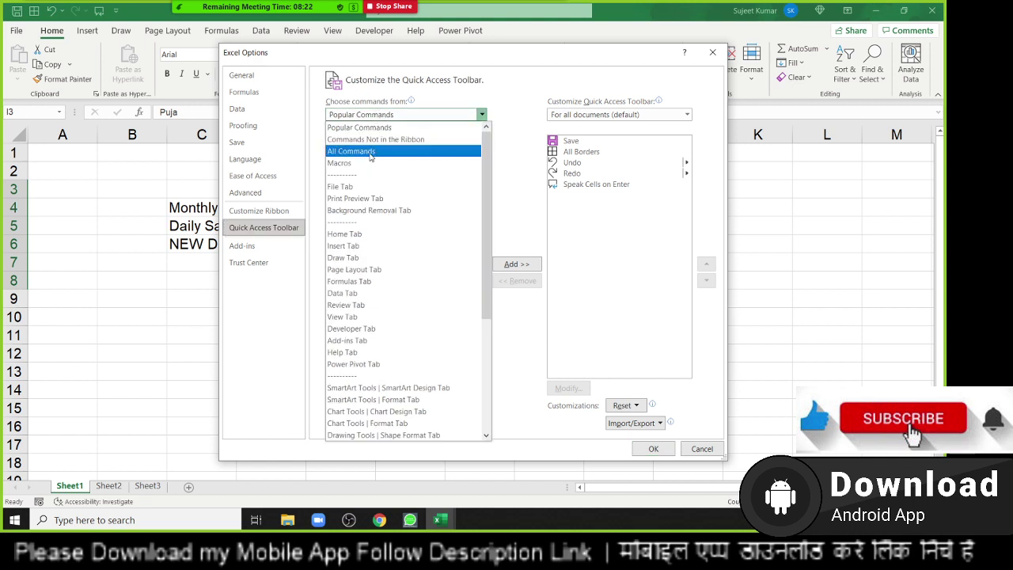
click(500, 224)
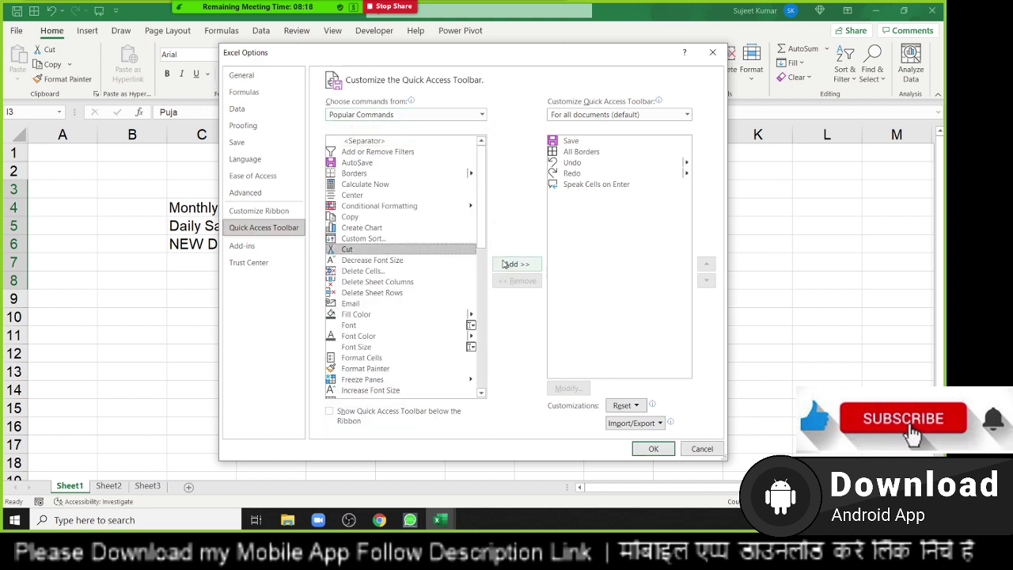
click(568, 152)
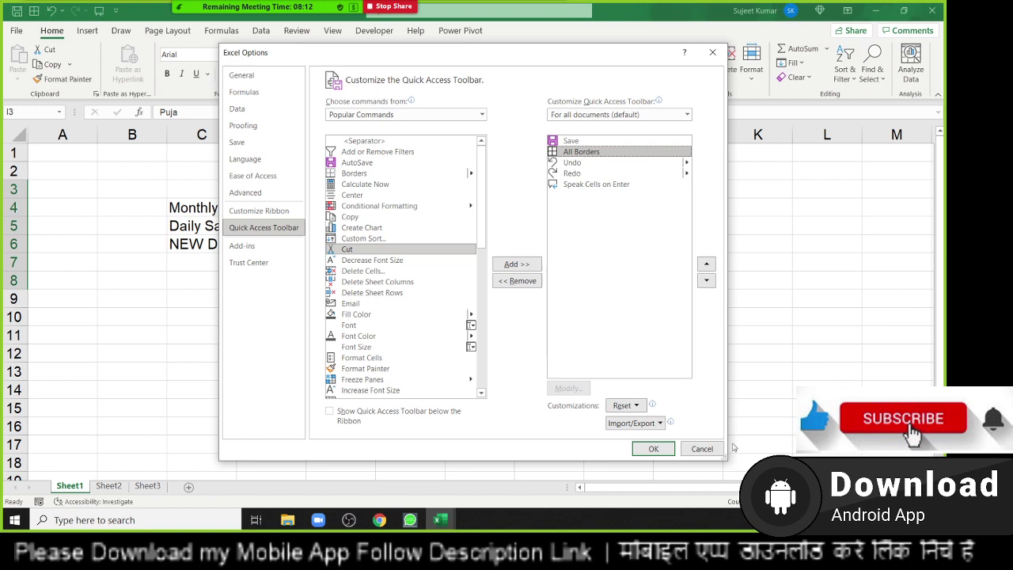
click(702, 448)
Border C12:F17 with the toolbar's All Borders, then H10:K15 using Alt, H, B, A.
drag(176, 349, 428, 448)
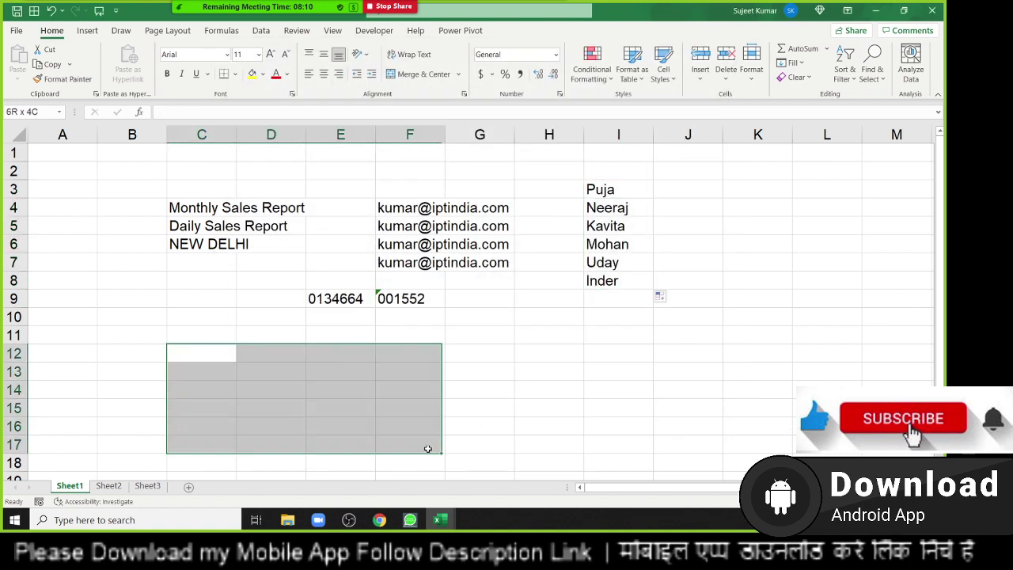
click(34, 11)
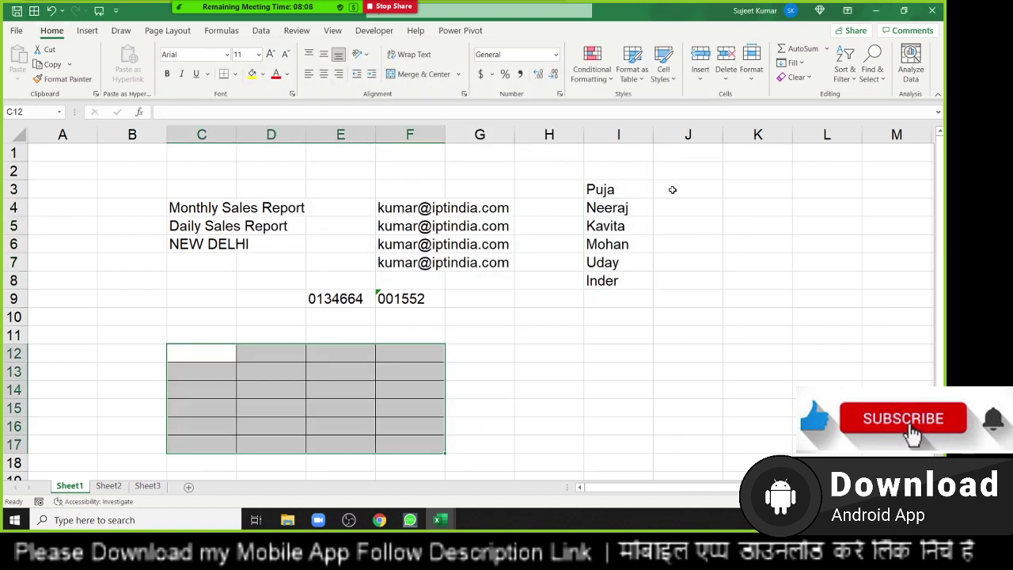
drag(558, 316, 763, 411)
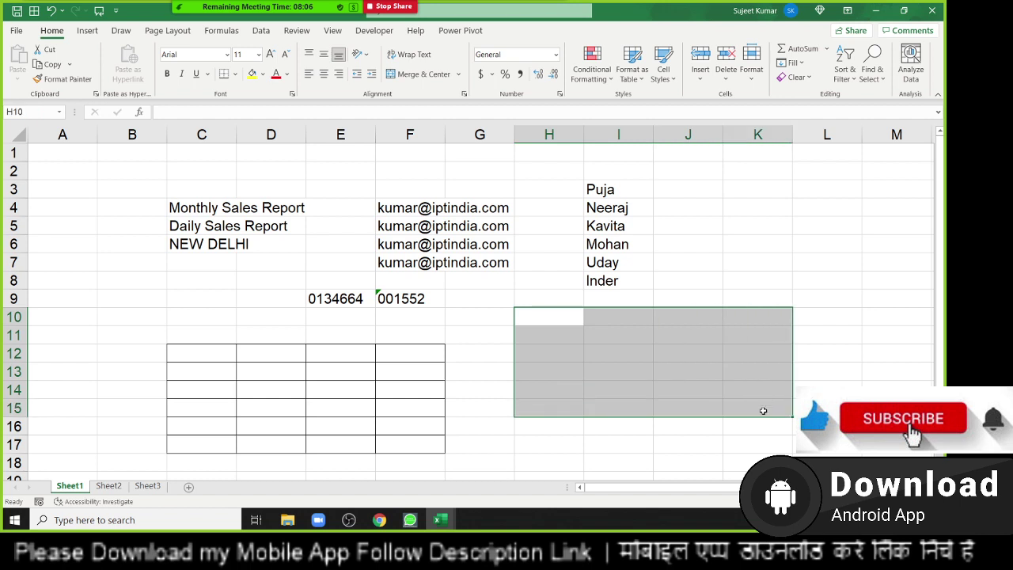
key(alt)
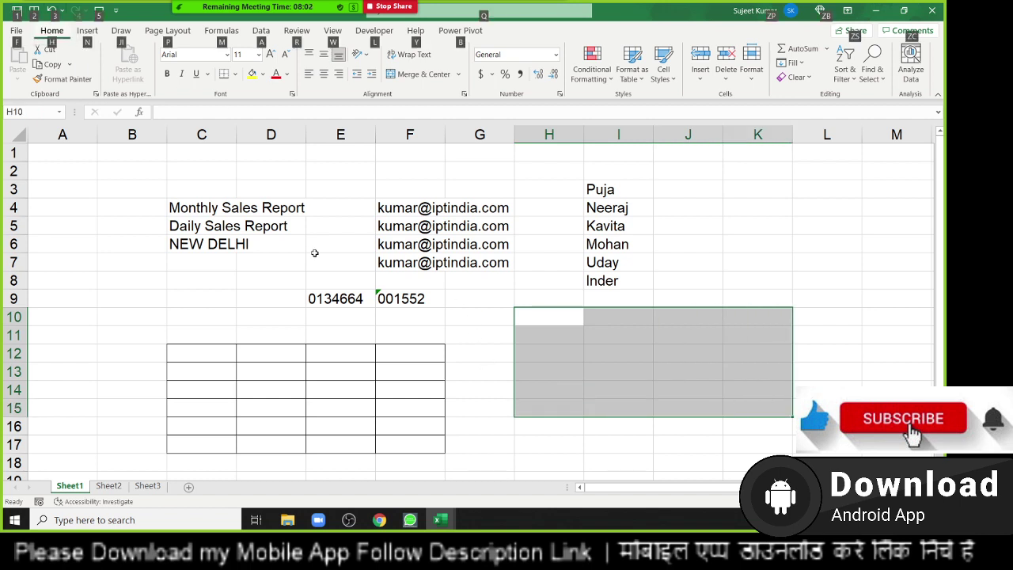
key(h)
key(b)
key(a)
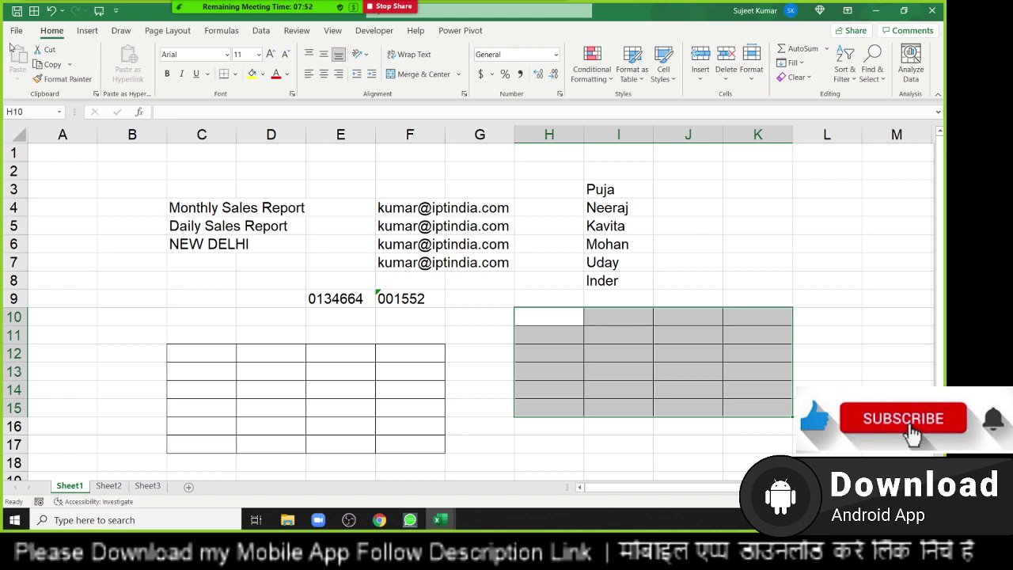
click(82, 227)
click(16, 30)
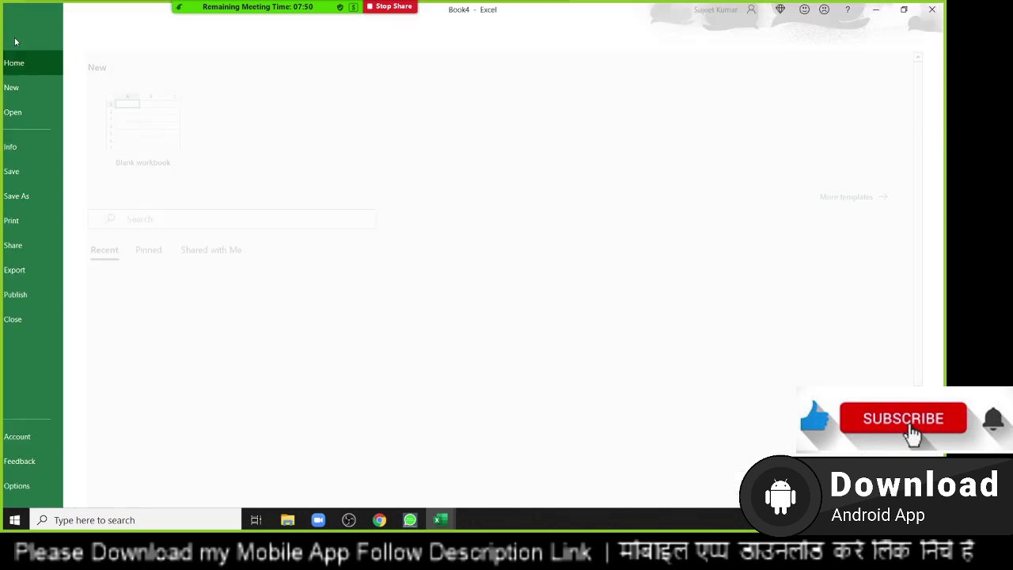
click(41, 486)
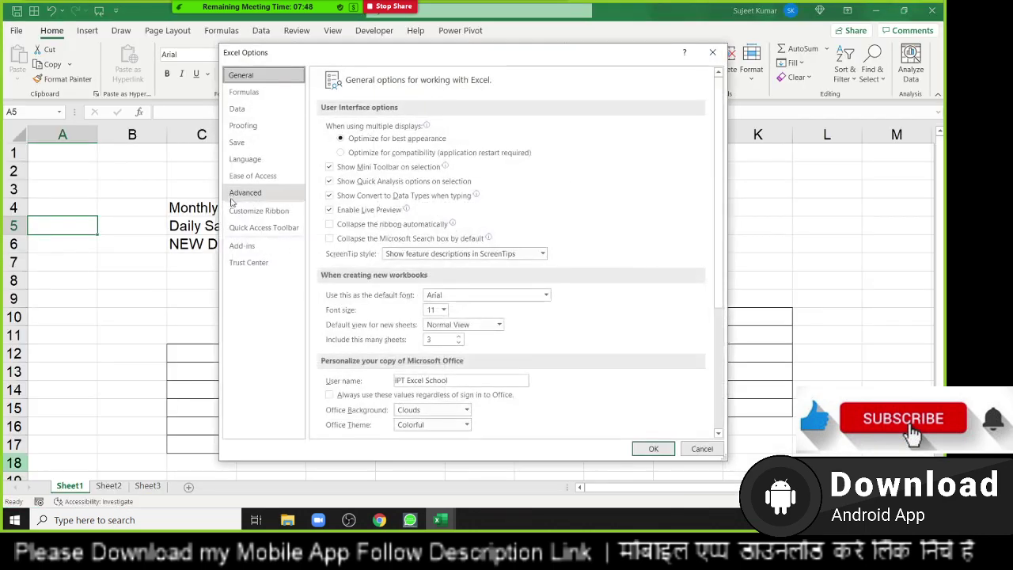
click(237, 229)
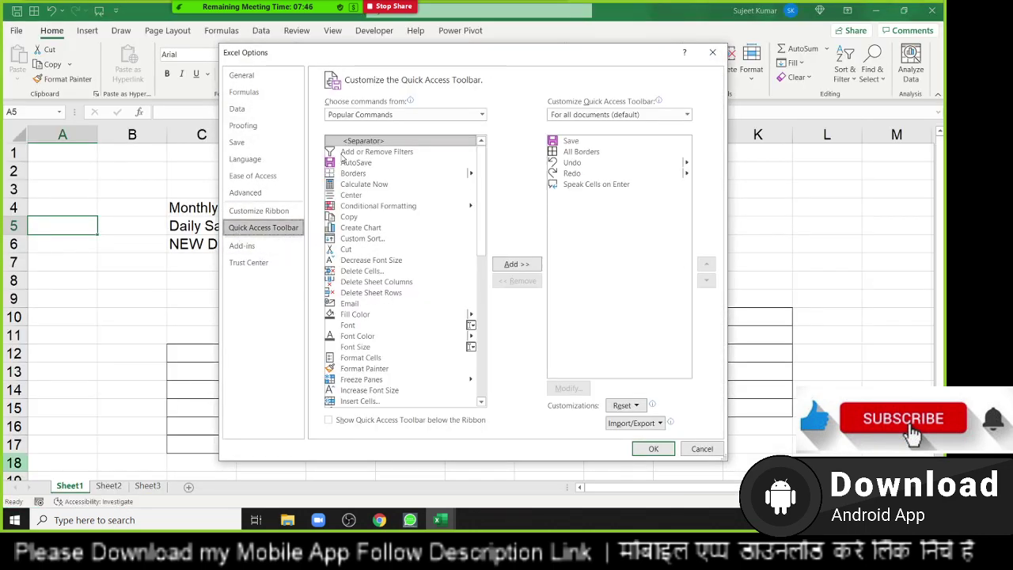
click(345, 316)
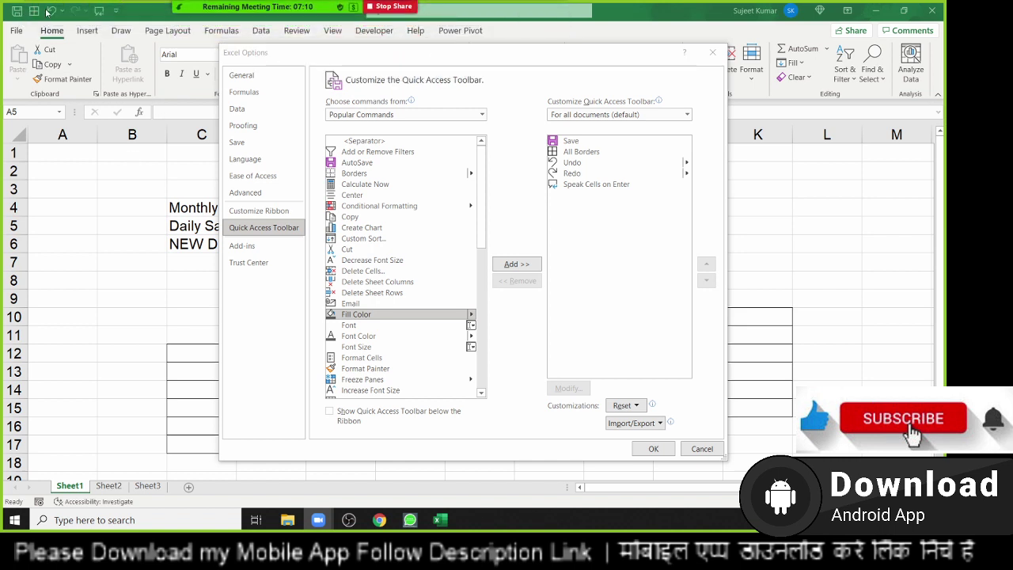
click(702, 449)
Show the KeyTips, scroll the sheet down, and go to the File start page.
key(alt)
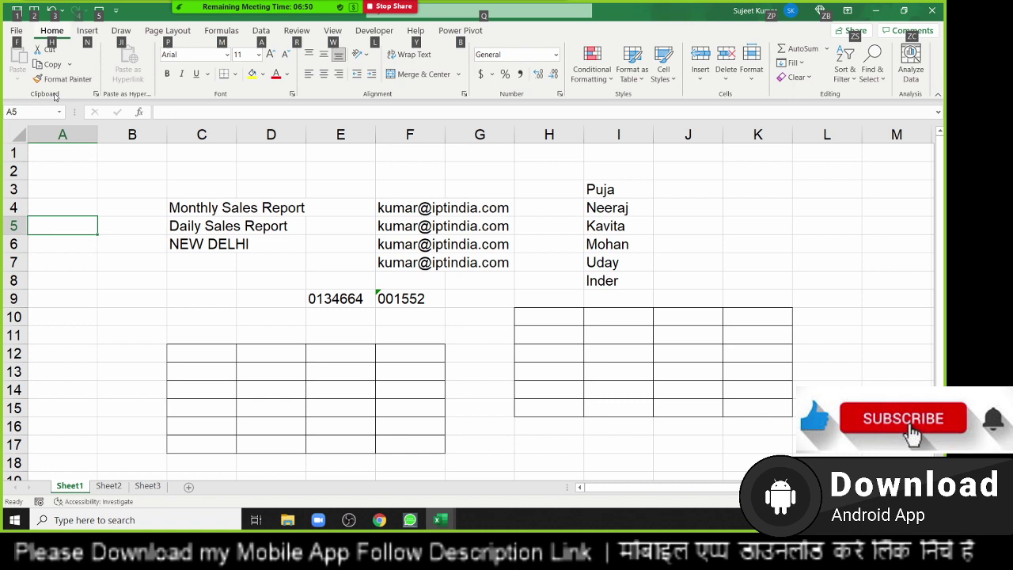
scroll(508, 293, down, 1)
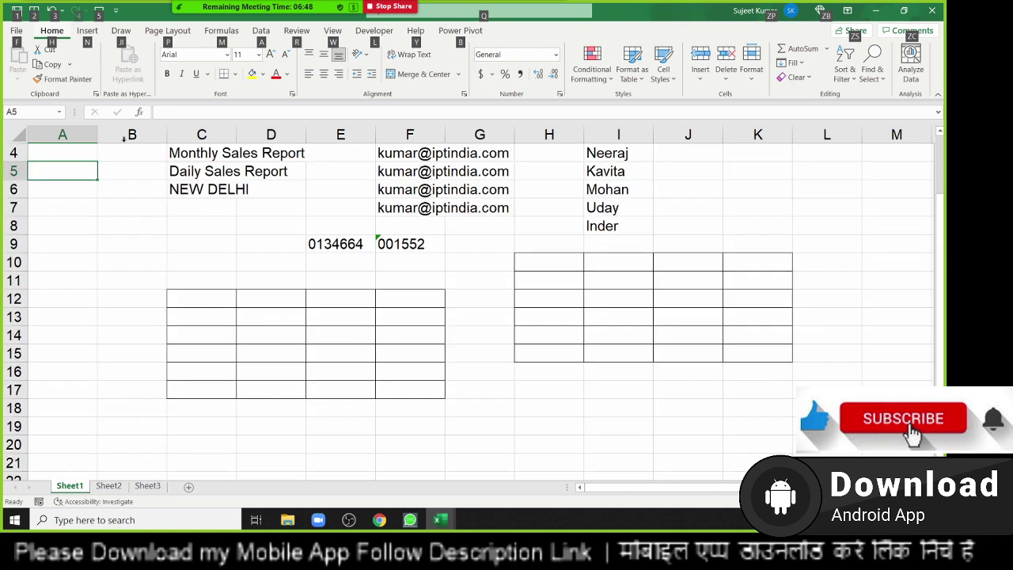
click(16, 30)
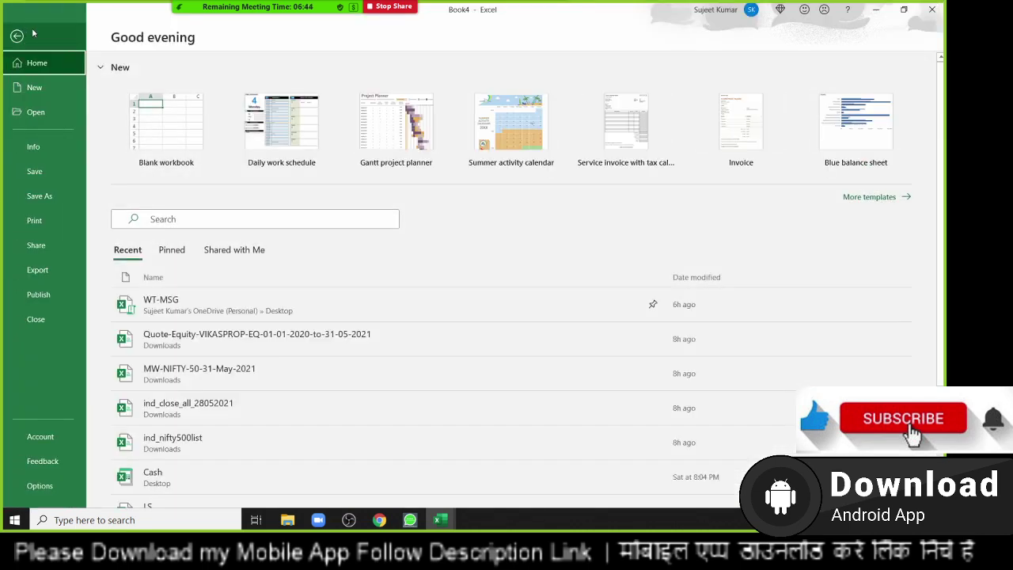
Browse the Ease of Access, Language, Save and Proofing pages of Excel Options, then close it.
click(35, 486)
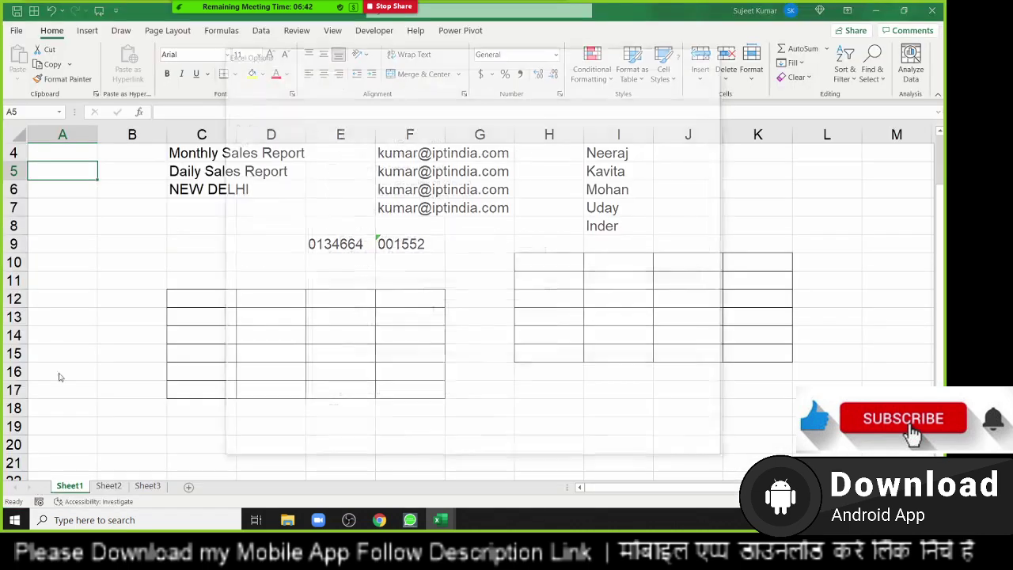
click(257, 174)
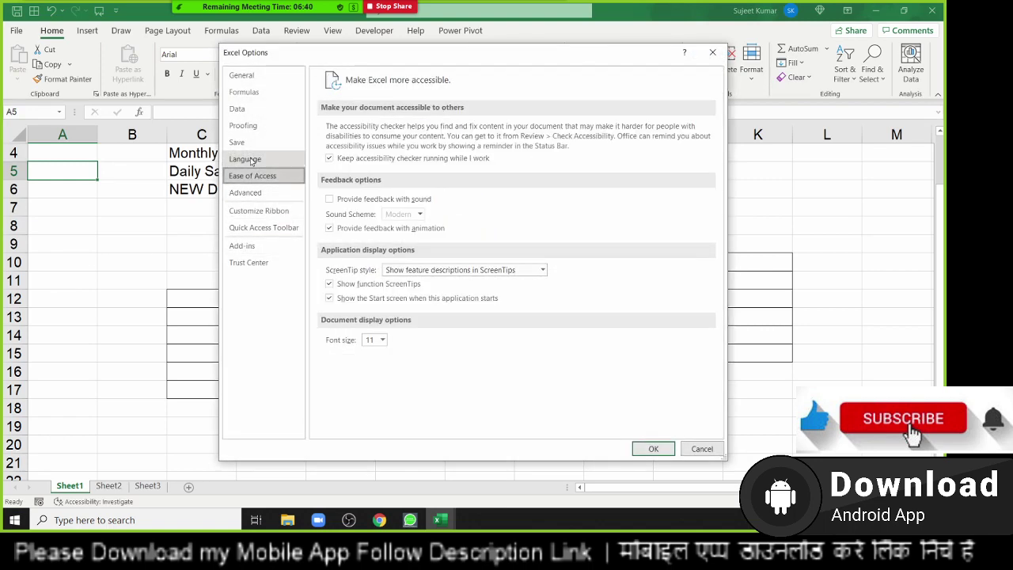
click(252, 160)
click(244, 142)
click(241, 127)
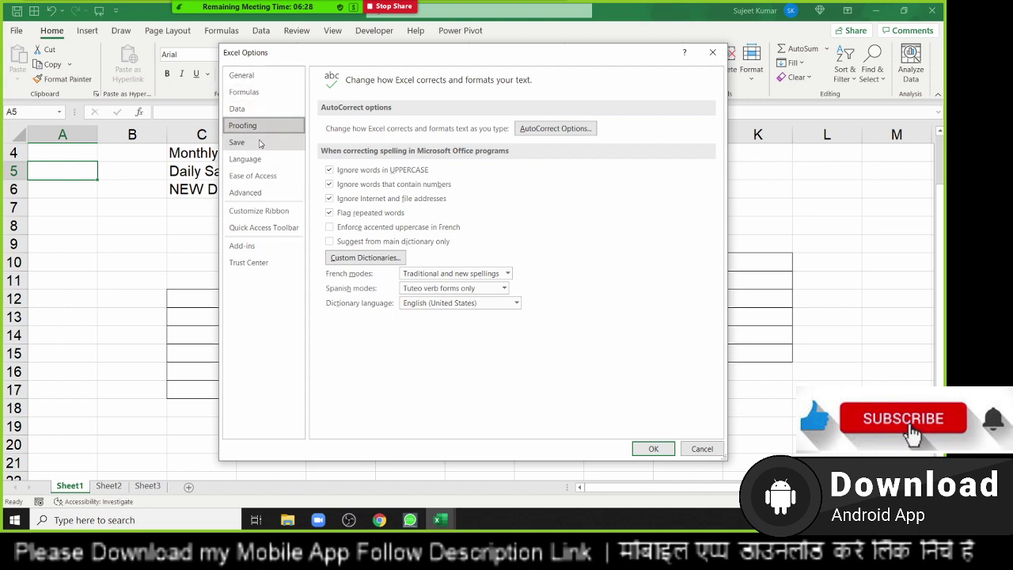
key(Escape)
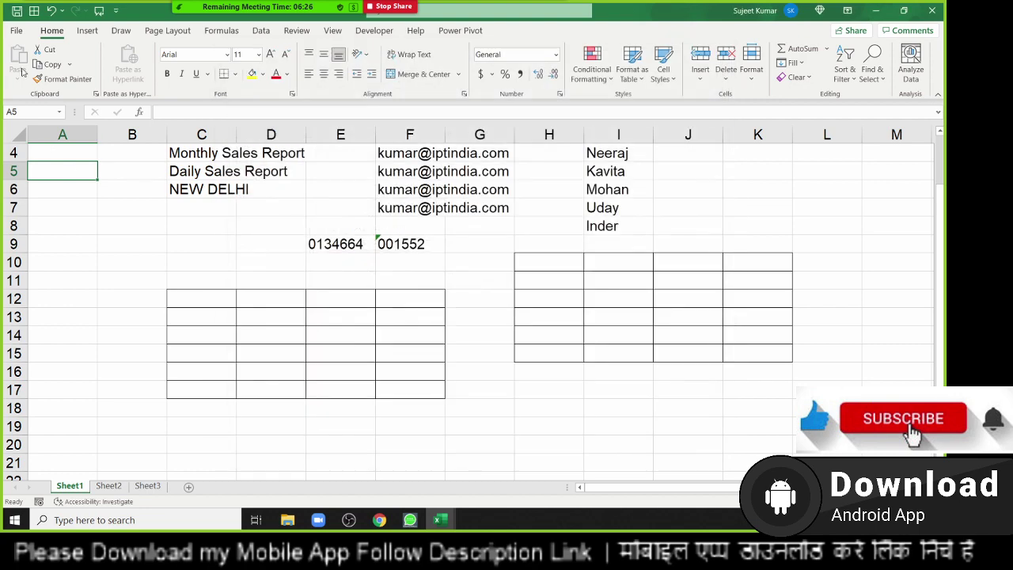